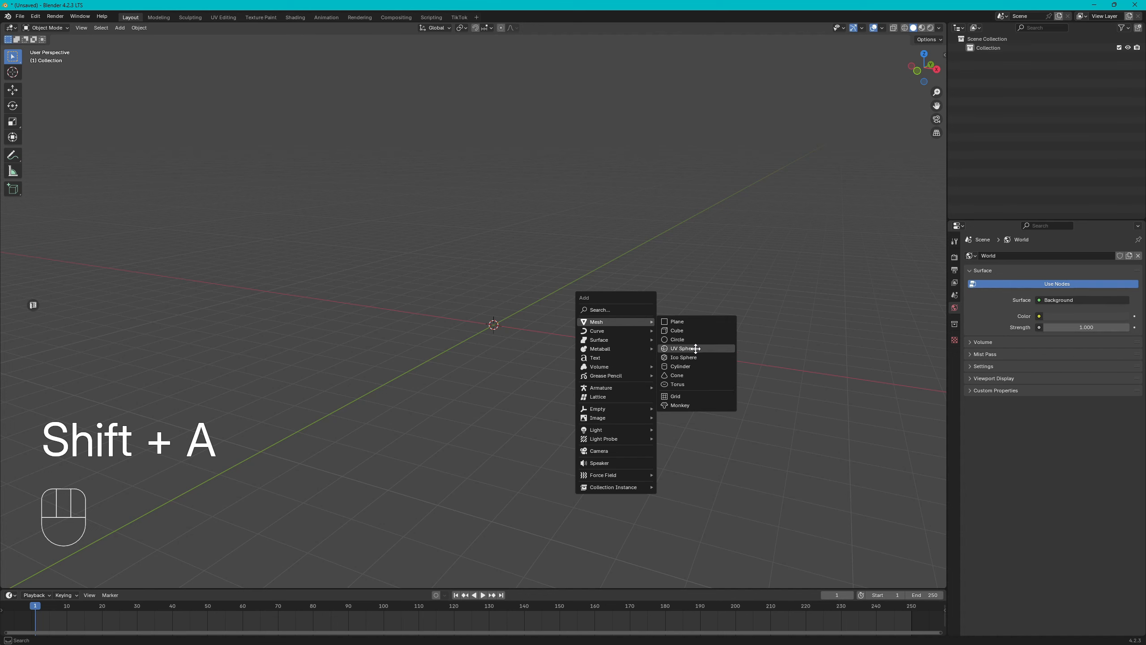
# - Add a UV sphere mesh at the centre of the scene
pyautogui.click(691, 348)
pyautogui.scroll(4, 582, 337)
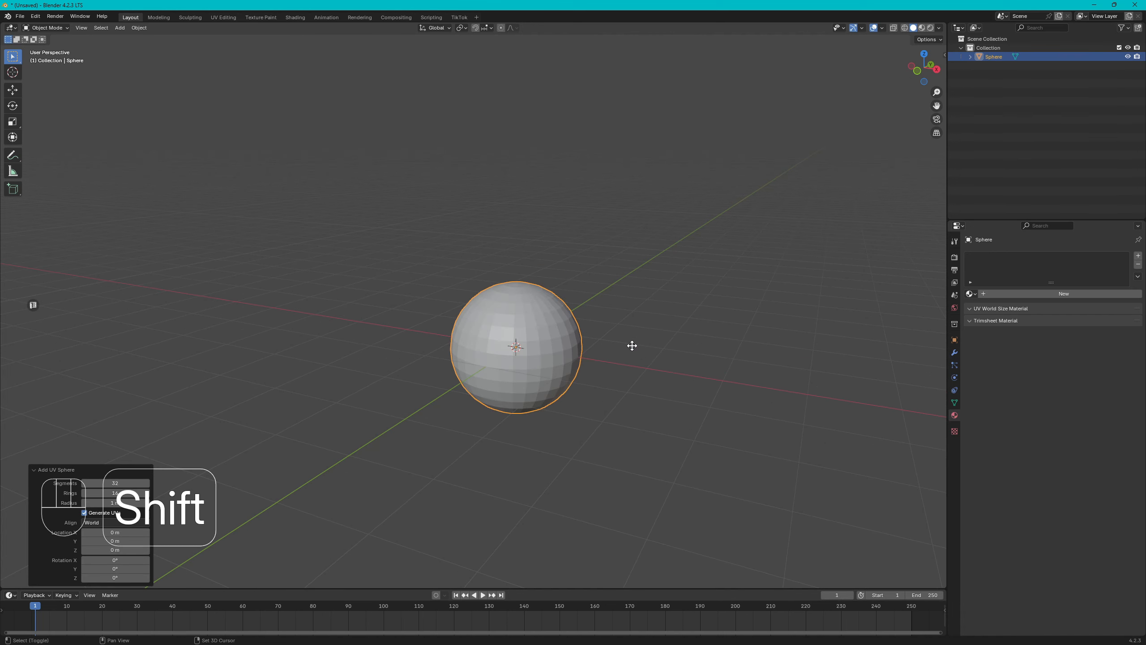
pyautogui.keyDown('shift'); pyautogui.moveTo(632, 345); pyautogui.dragTo(604, 330, button='middle'); pyautogui.keyUp('shift')
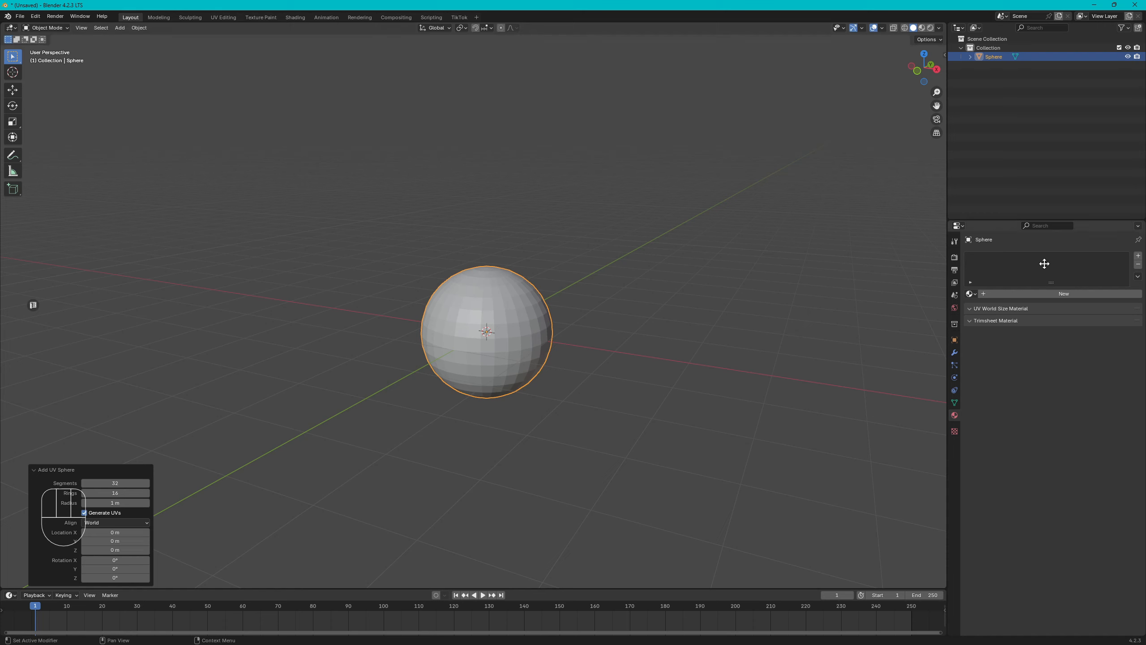
# - Create a new material on the sphere with metallic 0.202 and switch the viewport to material preview shading
pyautogui.click(1054, 292)
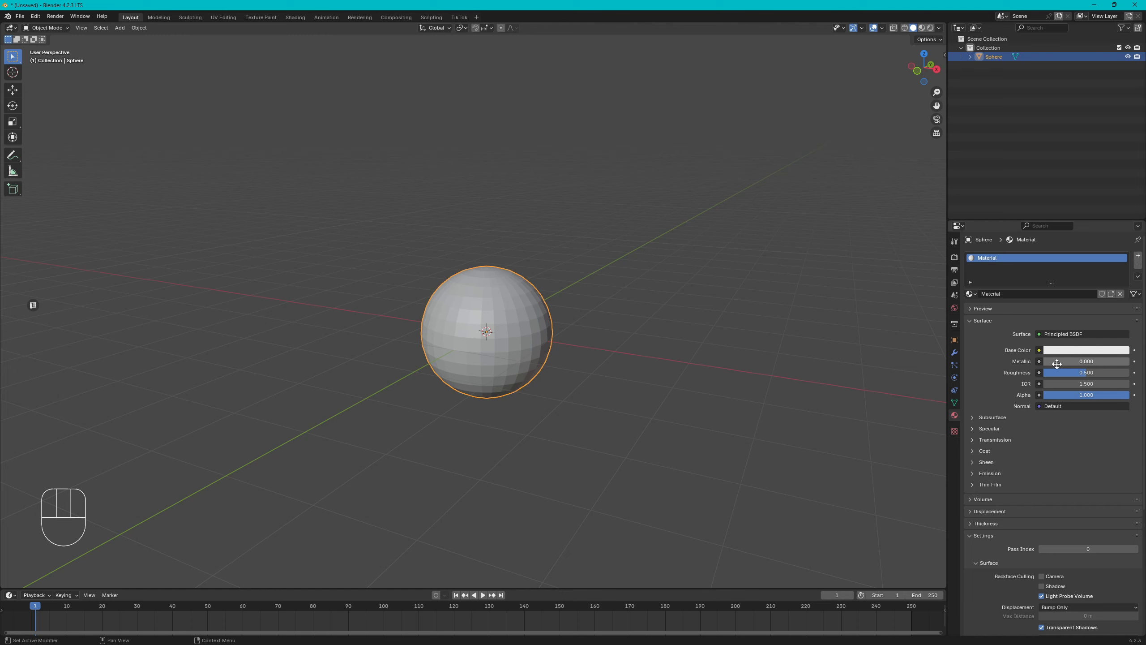
pyautogui.moveTo(1055, 363)
pyautogui.mouseDown()
pyautogui.moveTo(1142, 363)
pyautogui.moveTo(1060, 362)
pyautogui.mouseUp()
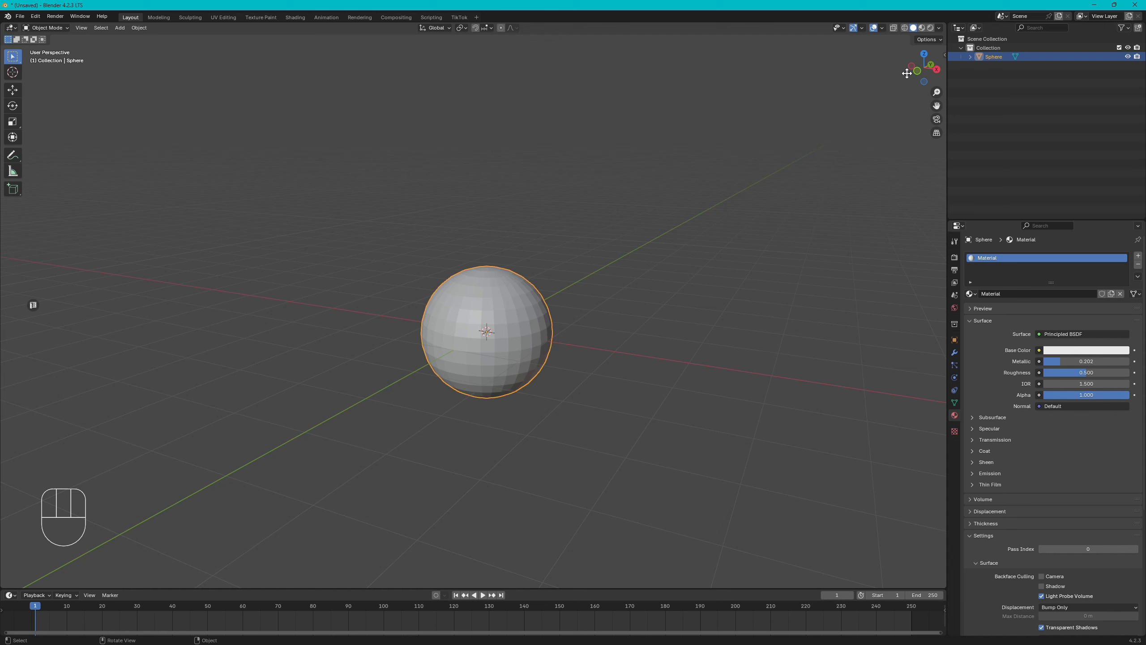
pyautogui.click(922, 27)
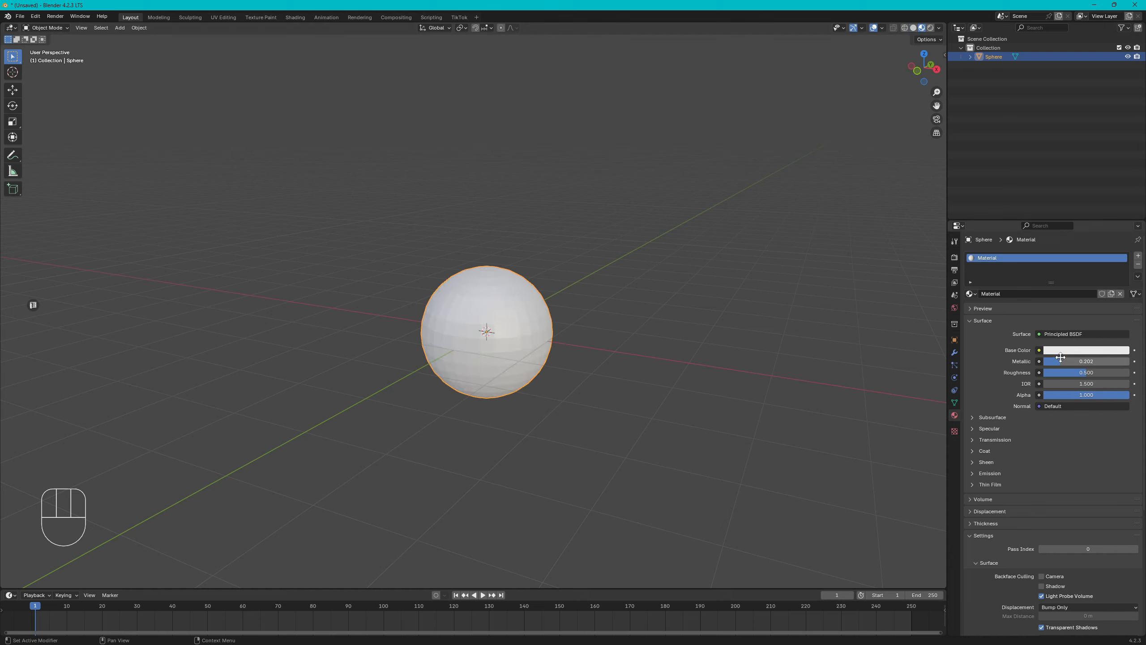
pyautogui.click(1059, 348)
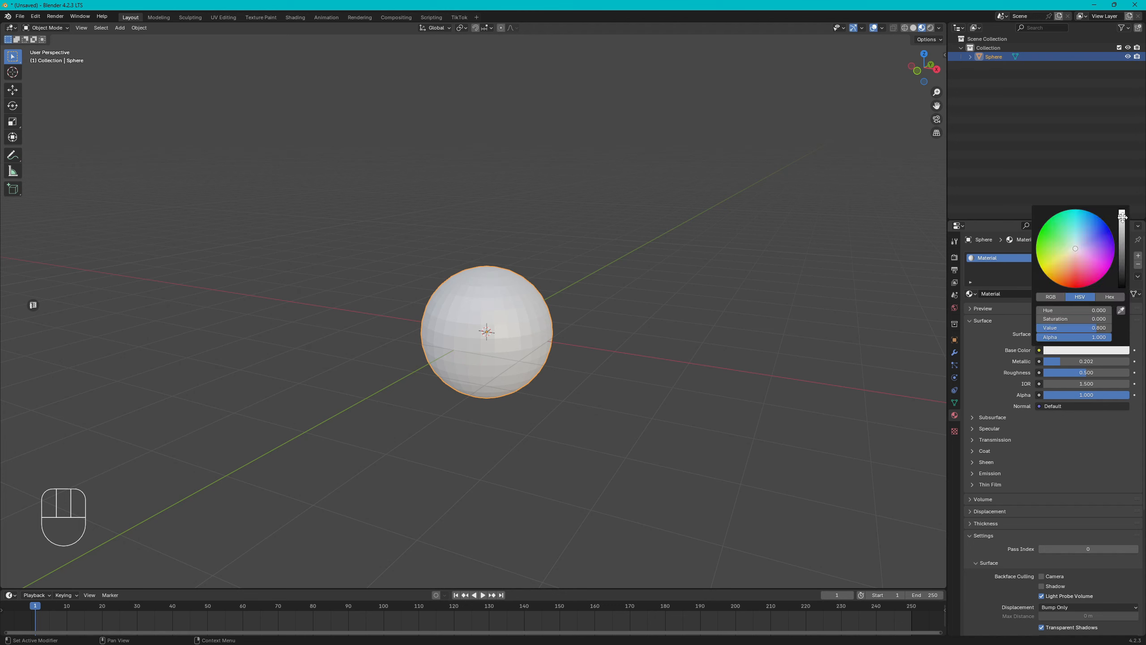
pyautogui.moveTo(1122, 212)
pyautogui.mouseDown()
pyautogui.moveTo(1122, 287)
pyautogui.moveTo(1122, 220)
pyautogui.mouseUp()
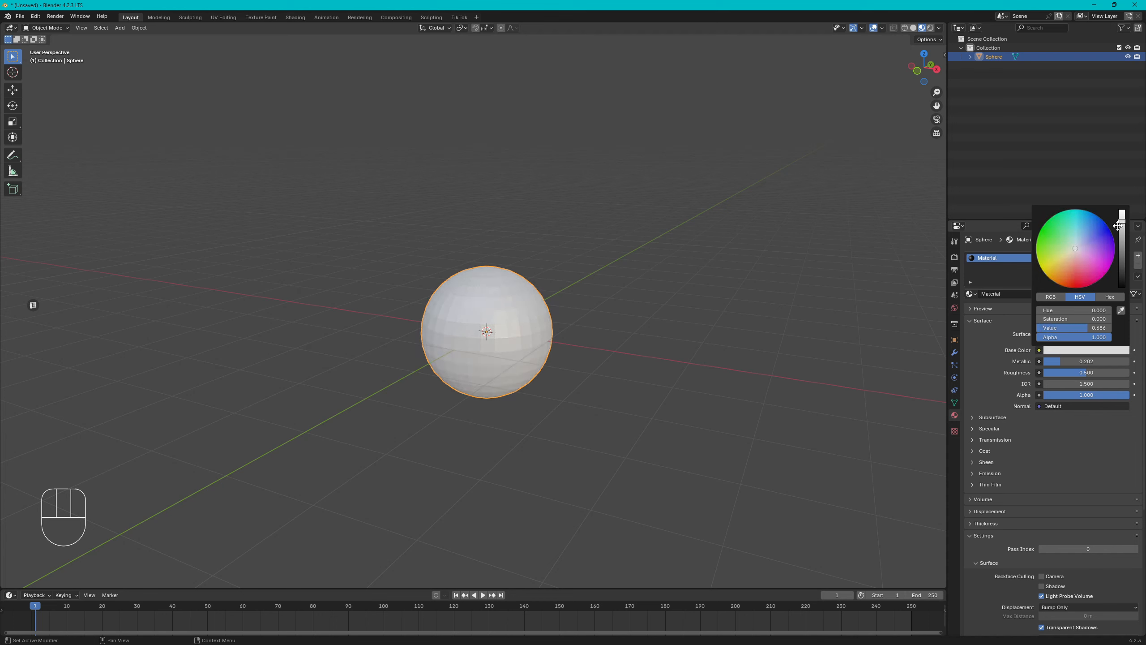
pyautogui.moveTo(1079, 271); pyautogui.dragTo(1075, 248)
pyautogui.hotkey('ctrl', 'z')
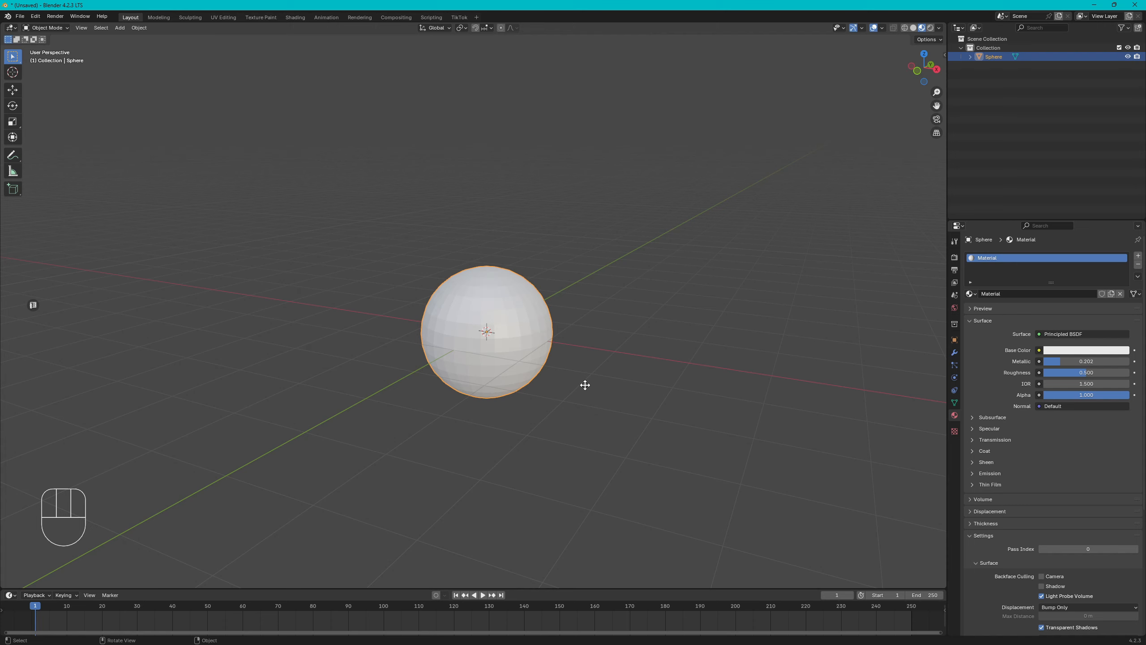
# - Add a second material slot to the sphere with a new material and rename it color2
pyautogui.click(1138, 255)
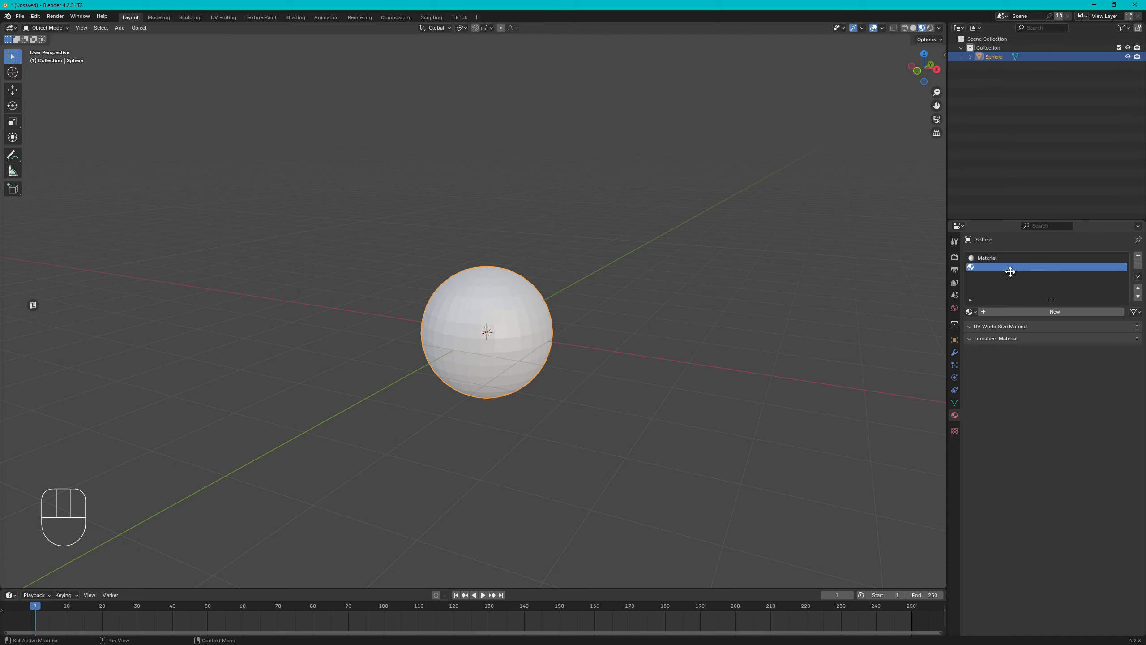
pyautogui.click(1026, 311)
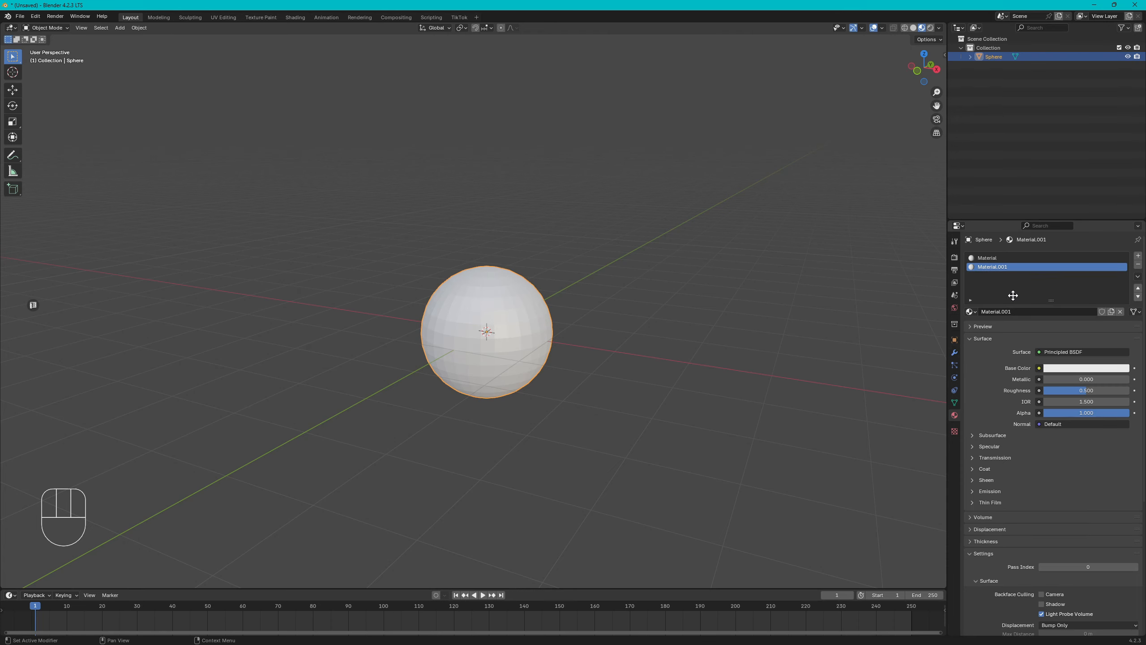
pyautogui.doubleClick(1012, 266)
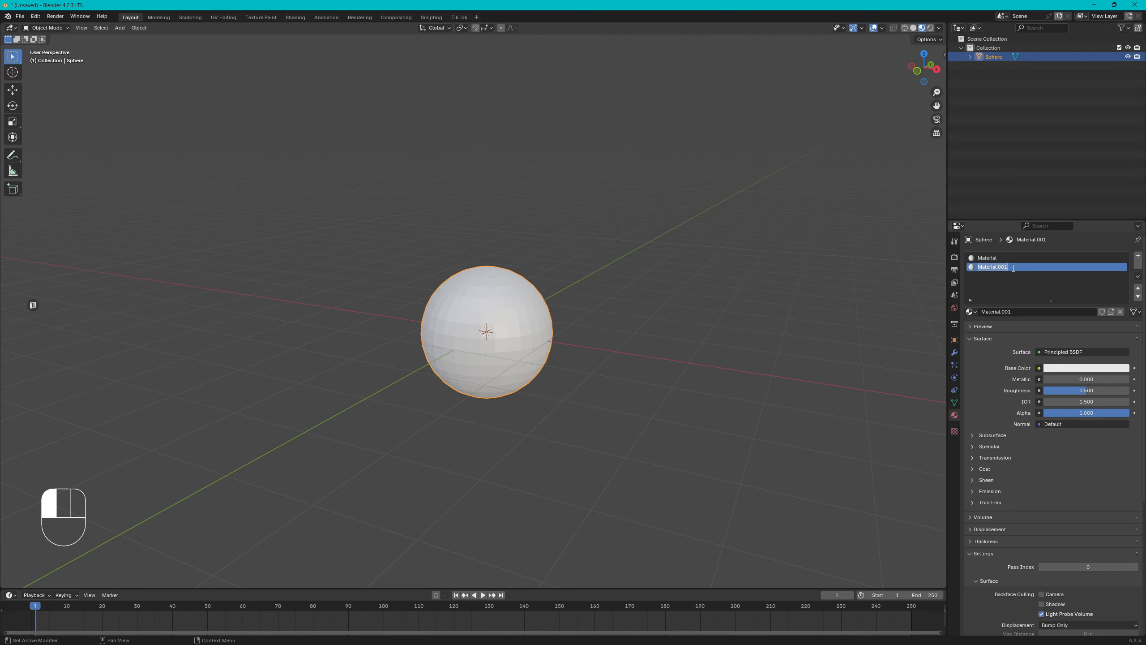
pyautogui.write('color2')
pyautogui.press('Return')
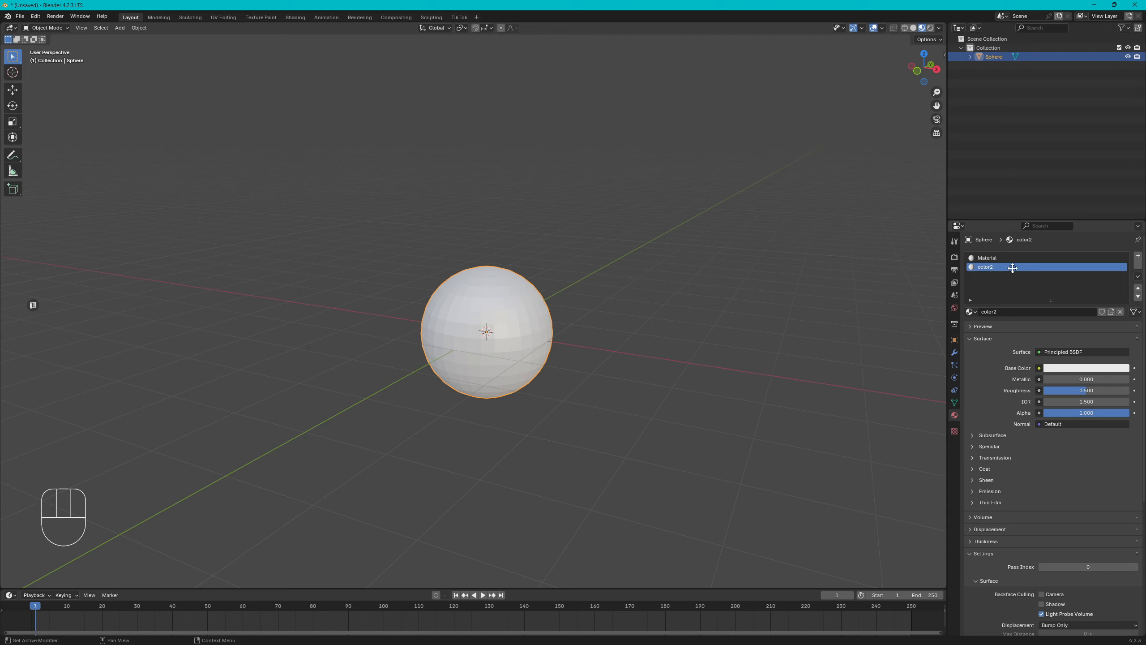
# - Name the material in the sphere's first slot color1
pyautogui.doubleClick(995, 258)
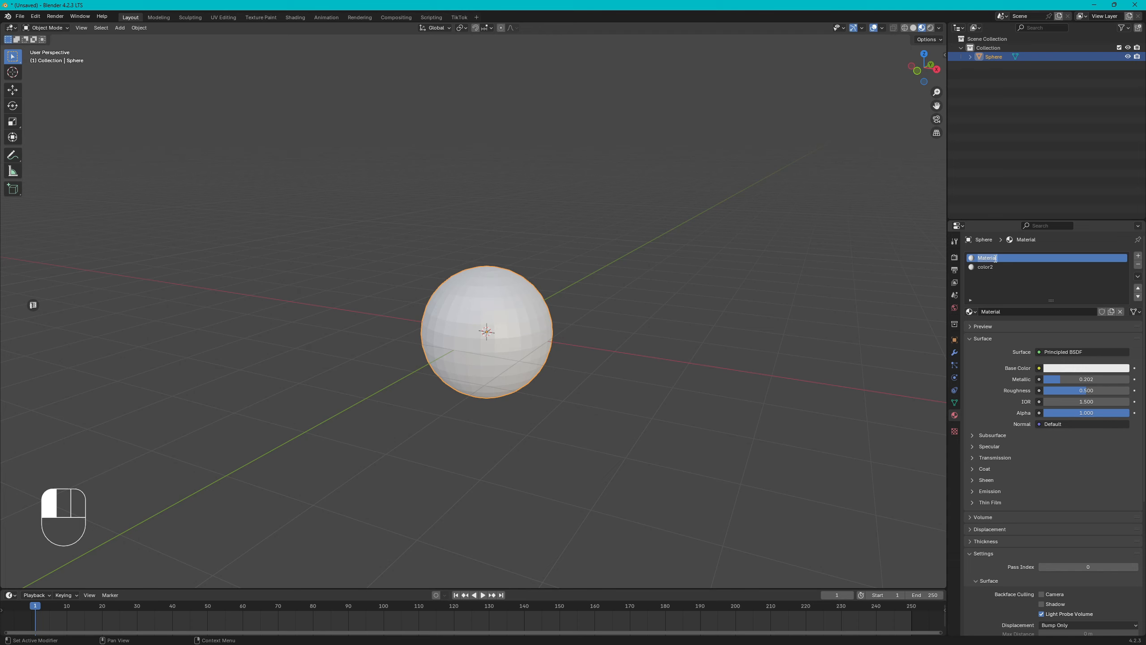
pyautogui.write('color1')
pyautogui.press('Return')
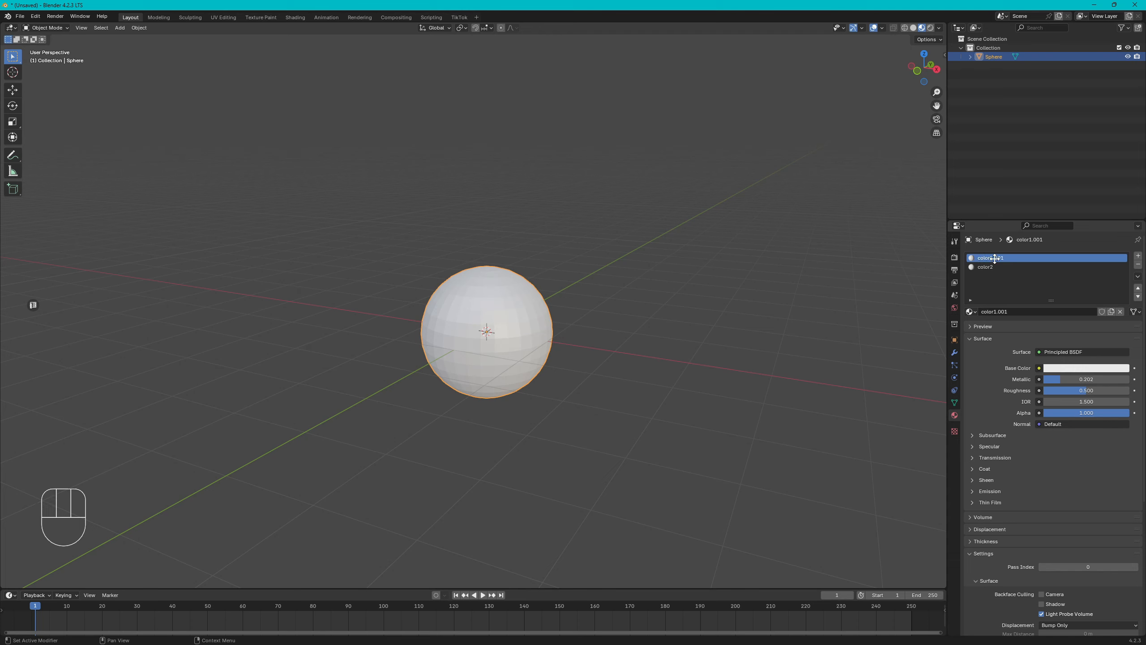
pyautogui.click(988, 266)
pyautogui.click(1082, 368)
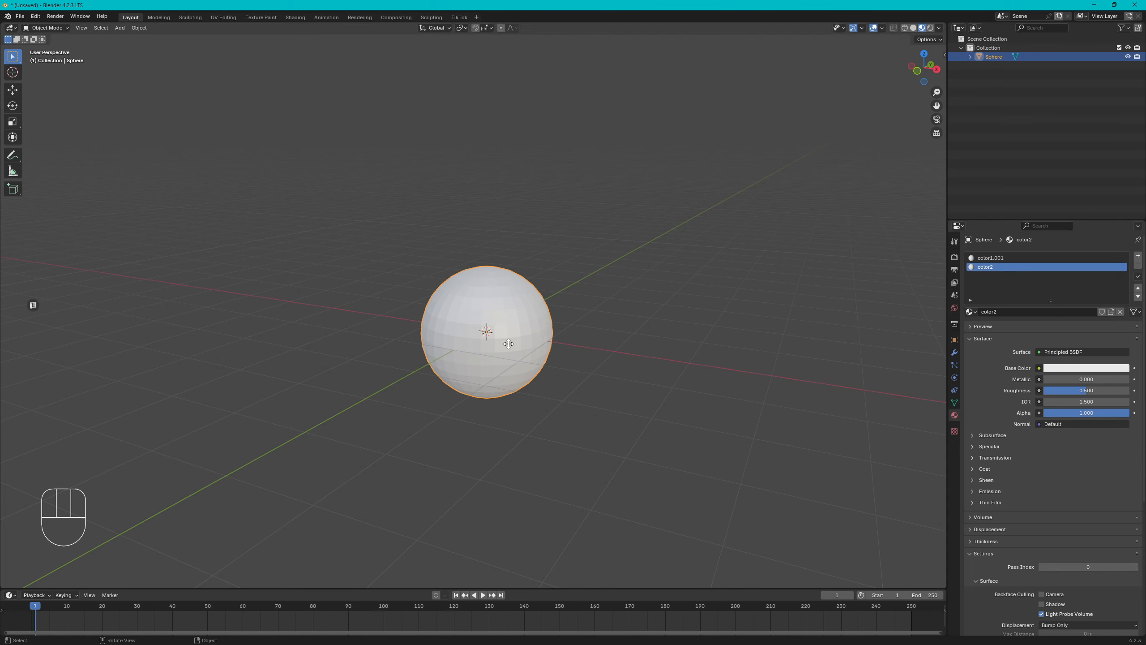
pyautogui.click(1001, 258)
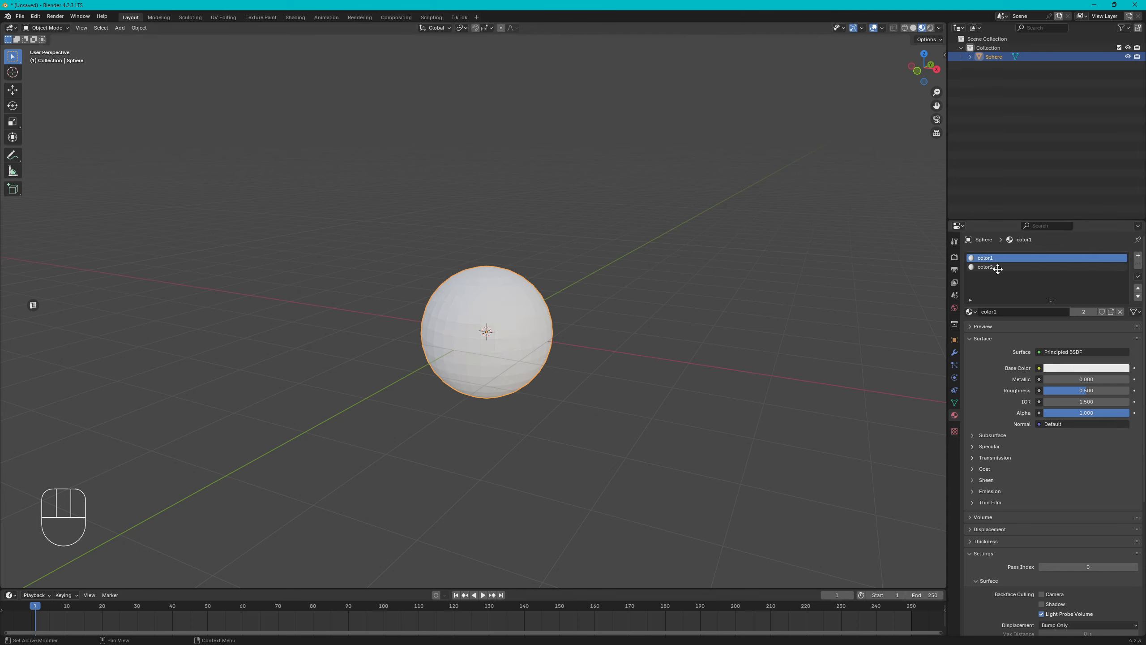
# - Set the base color of the color2 material to red
pyautogui.click(997, 267)
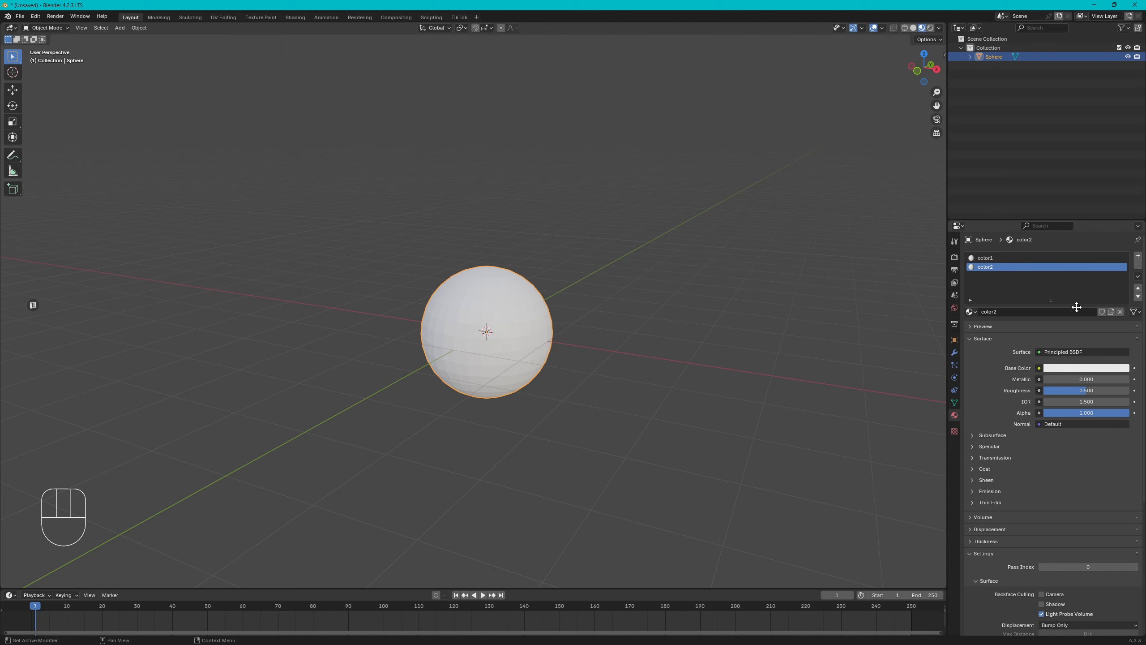
pyautogui.click(1077, 367)
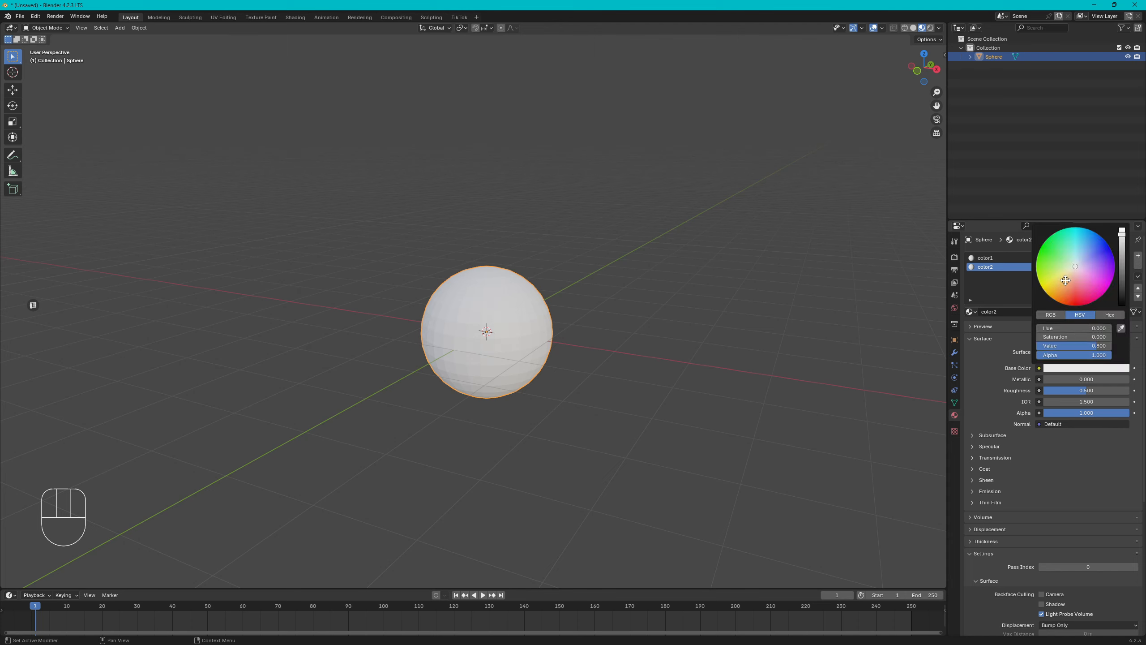
pyautogui.moveTo(1066, 281); pyautogui.dragTo(1074, 301)
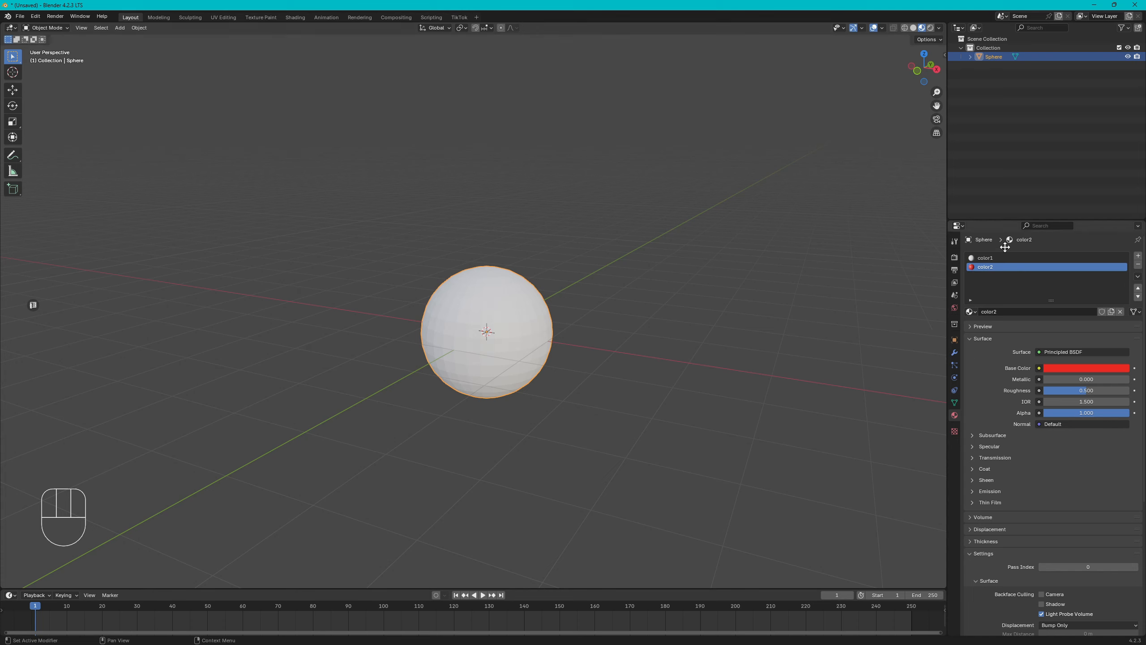
pyautogui.click(1037, 258)
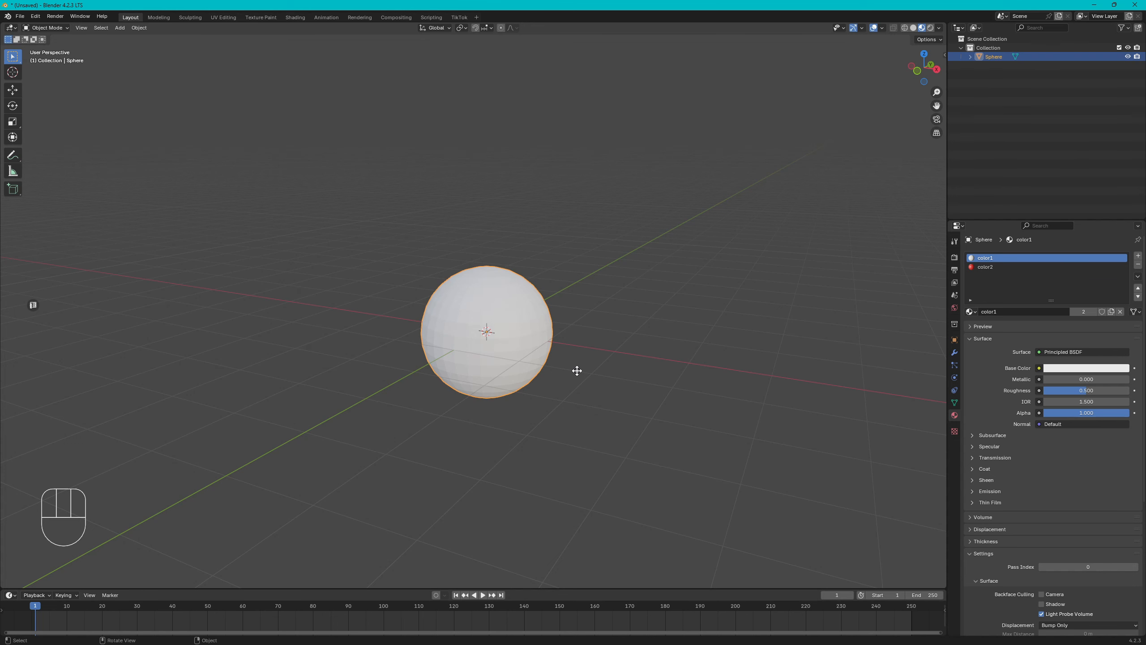
# - In Edit Mode from the front view, select all faces of the sphere's lower half, including those on the far side
pyautogui.press('KP_1')
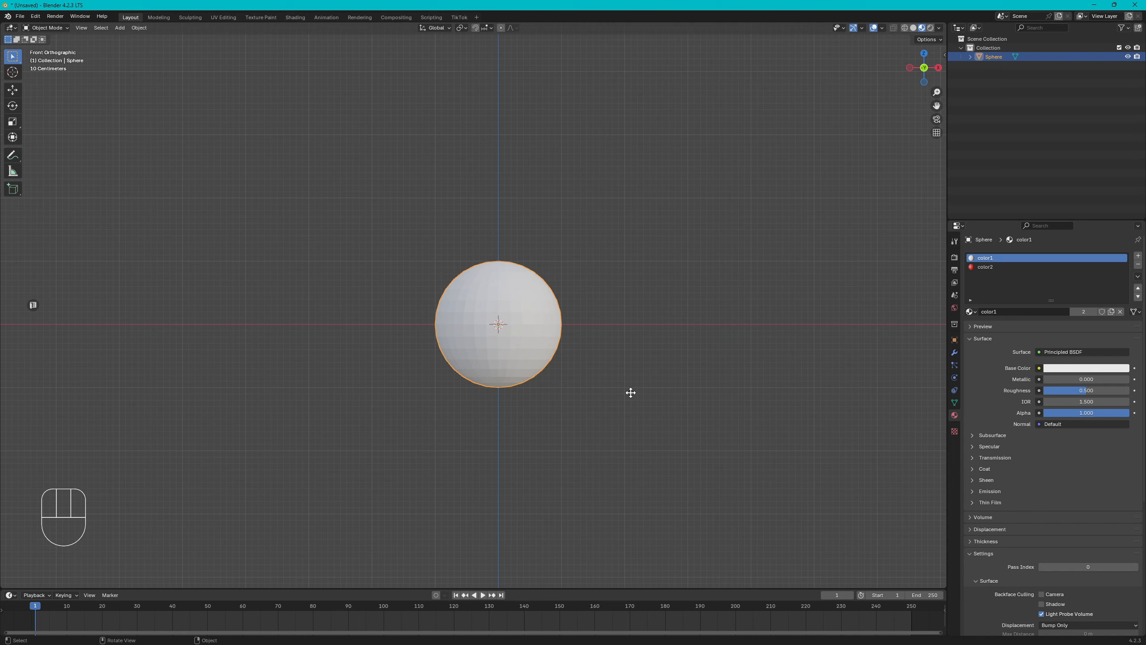
pyautogui.scroll(2, 555, 357)
pyautogui.press('Tab')
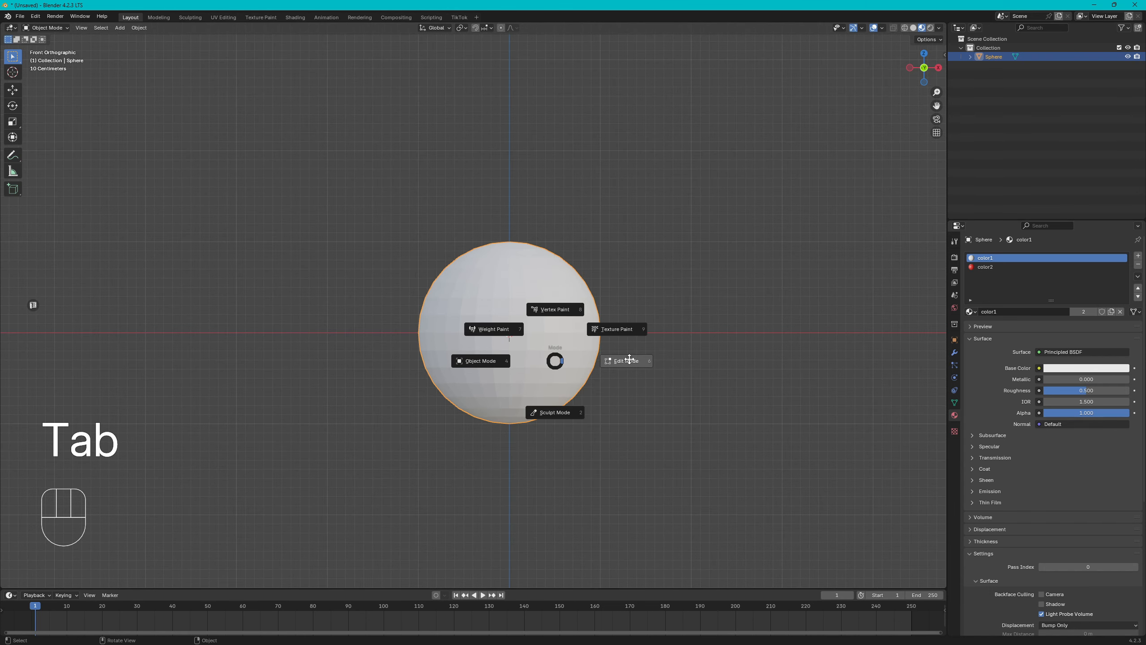
pyautogui.click(629, 361)
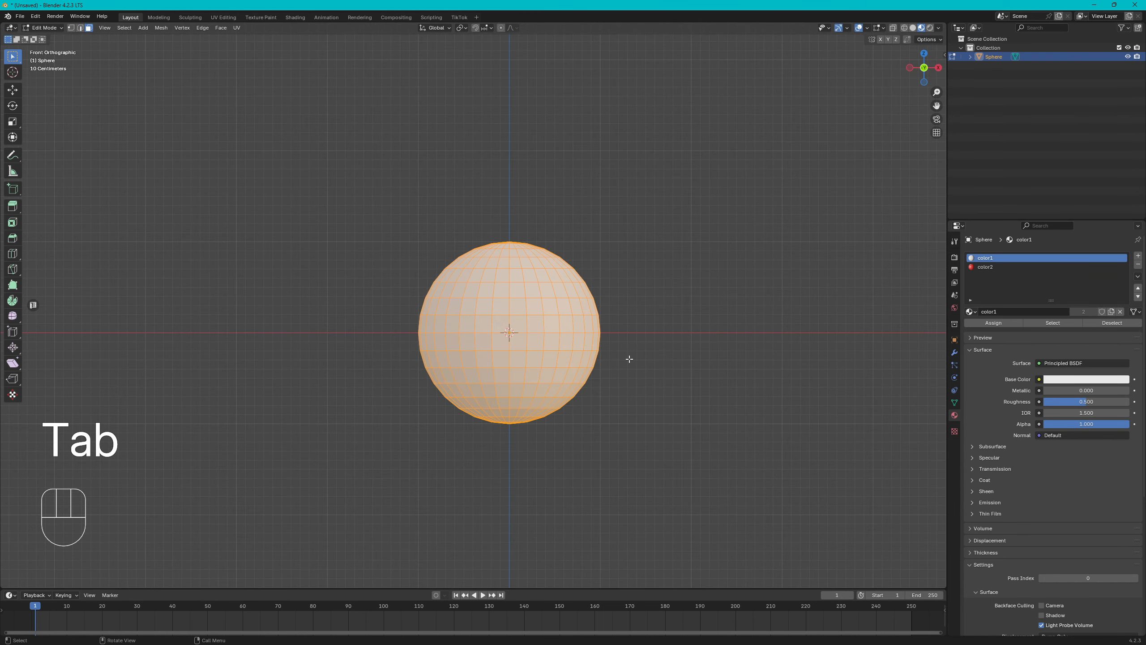
pyautogui.click(71, 28)
pyautogui.hotkey('shift', 'z')
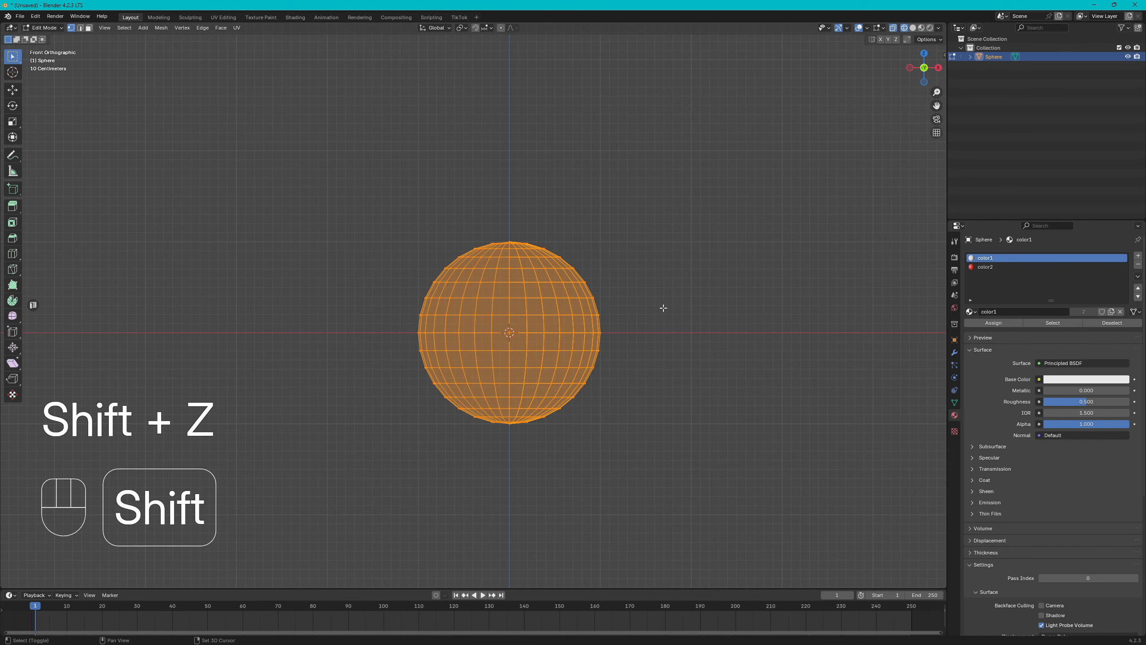
pyautogui.click(694, 428)
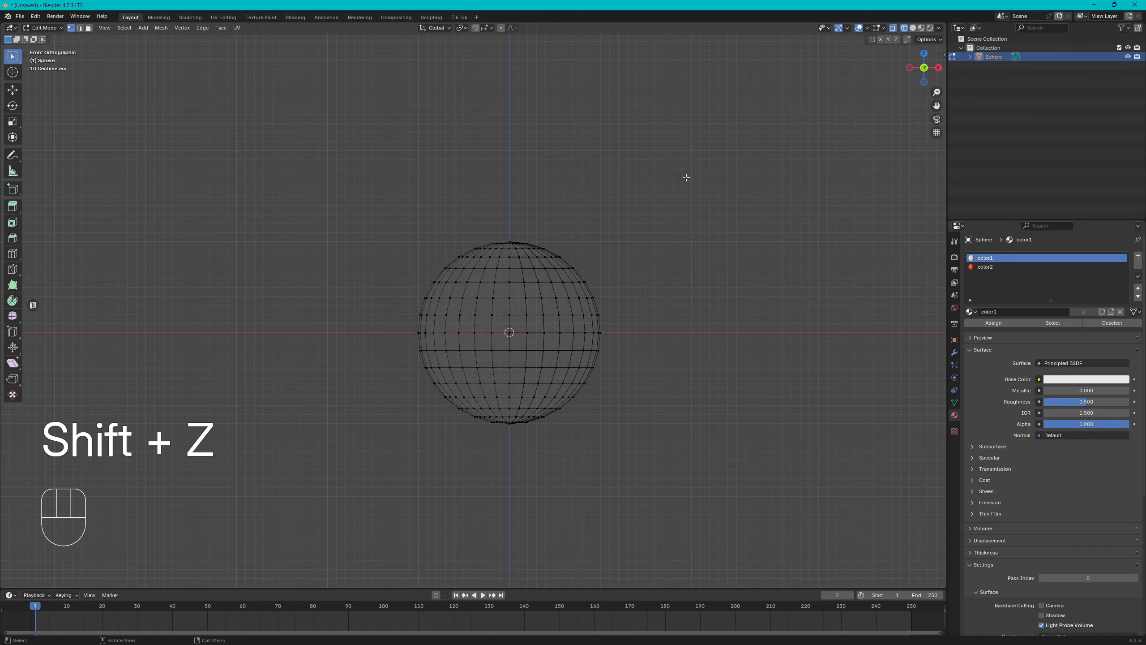
pyautogui.moveTo(687, 516); pyautogui.dragTo(390, 341)
pyautogui.click(90, 27)
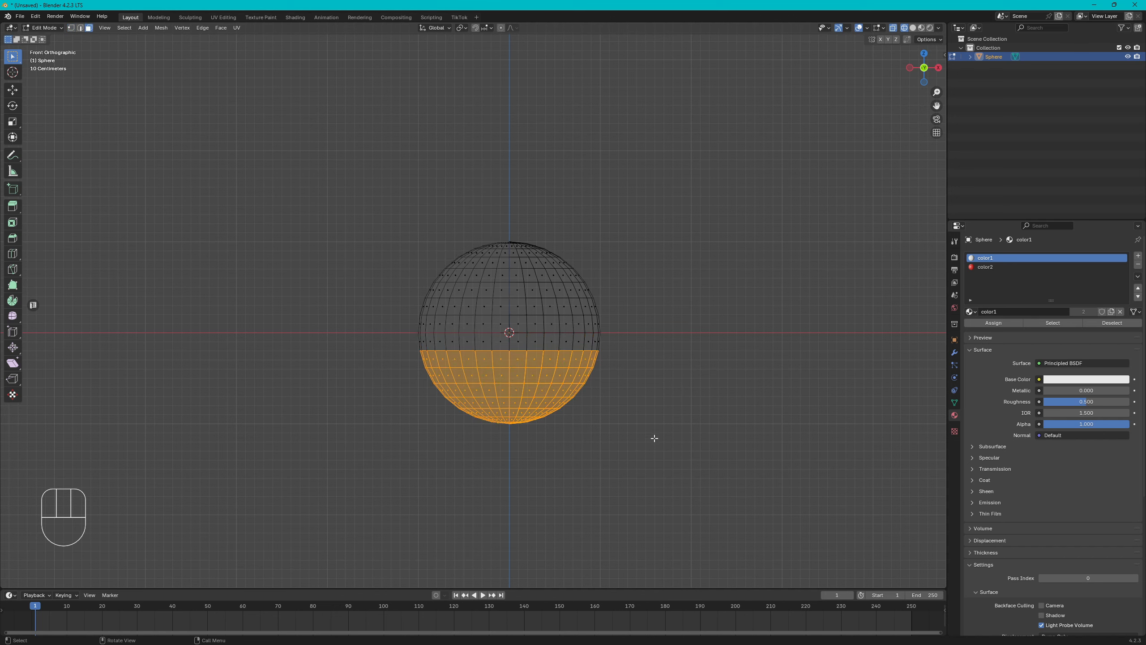
pyautogui.moveTo(658, 460); pyautogui.dragTo(370, 338)
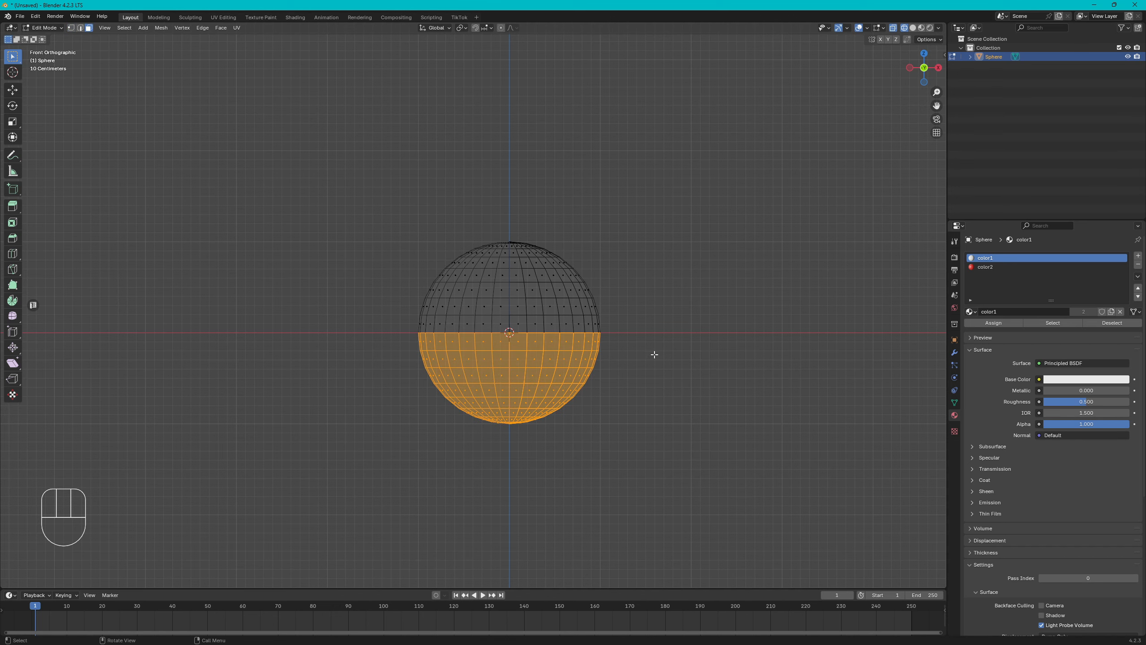
pyautogui.hotkey('shift', 'z')
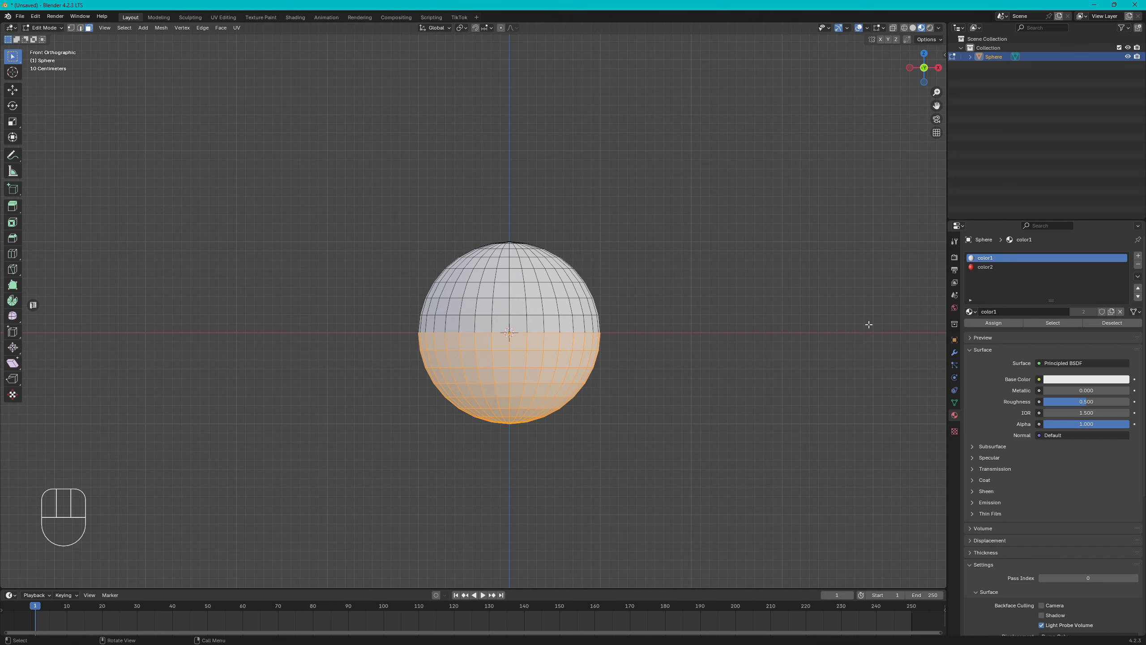
# - Assign the color2 material to the selected lower-half faces and return to Object Mode
pyautogui.click(996, 268)
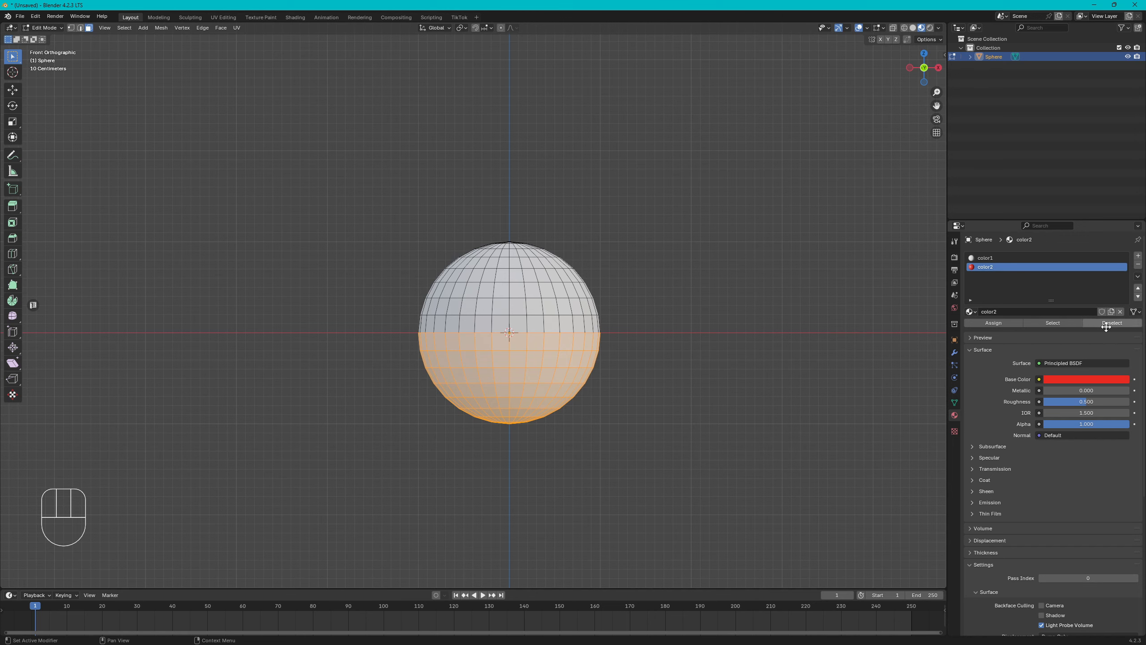
pyautogui.click(990, 324)
pyautogui.click(1000, 325)
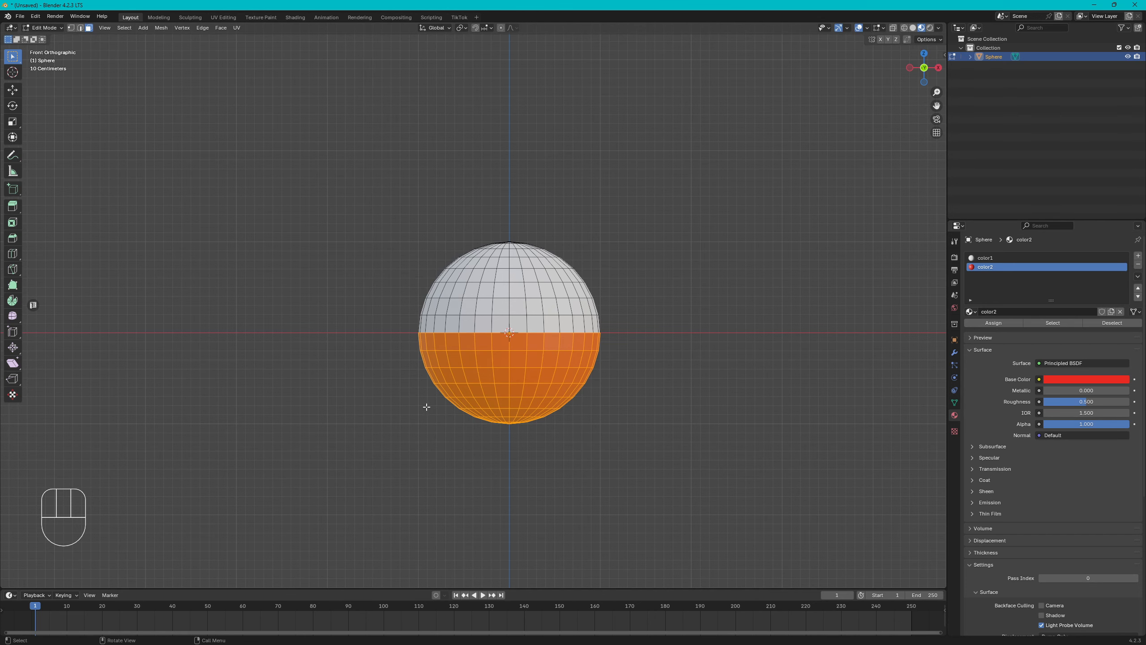
pyautogui.moveTo(426, 407); pyautogui.dragTo(689, 268, button='middle')
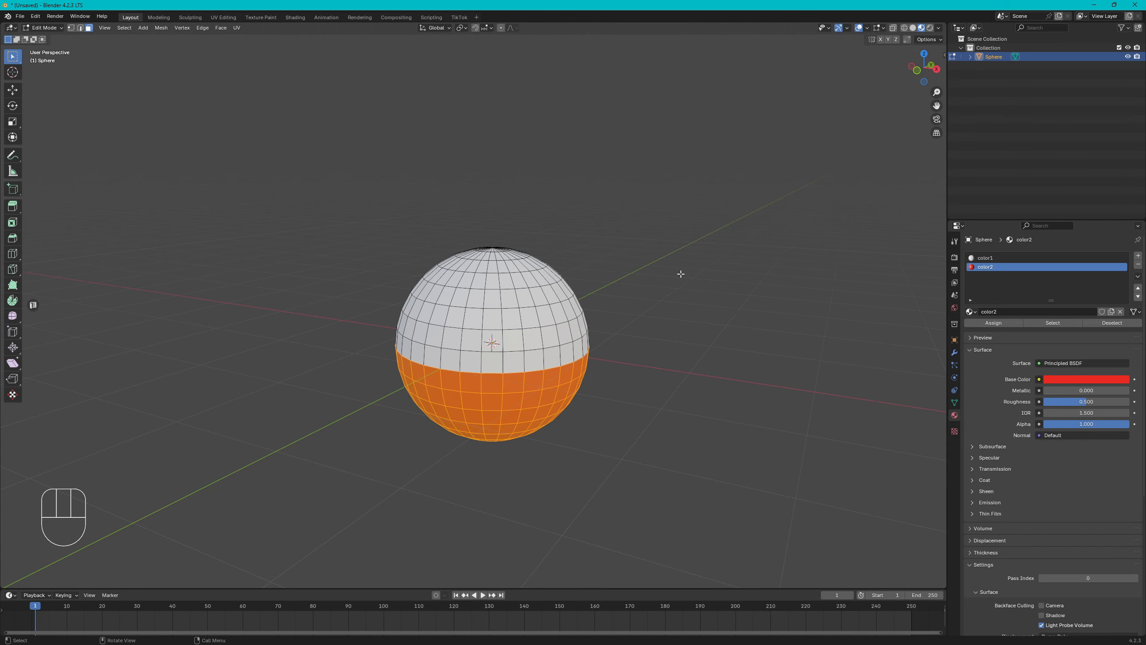
pyautogui.press('Tab')
pyautogui.click(611, 275)
pyautogui.scroll(-3, 606, 338)
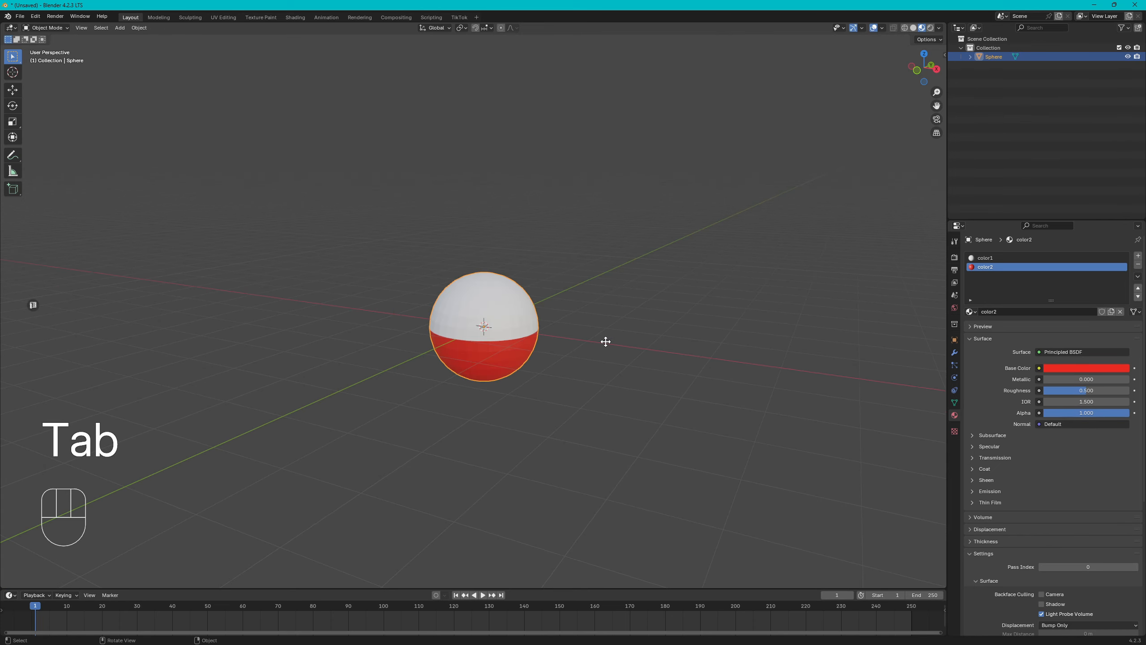
# - Add a third, empty material slot to the sphere
pyautogui.moveTo(606, 337); pyautogui.dragTo(532, 335, button='middle')
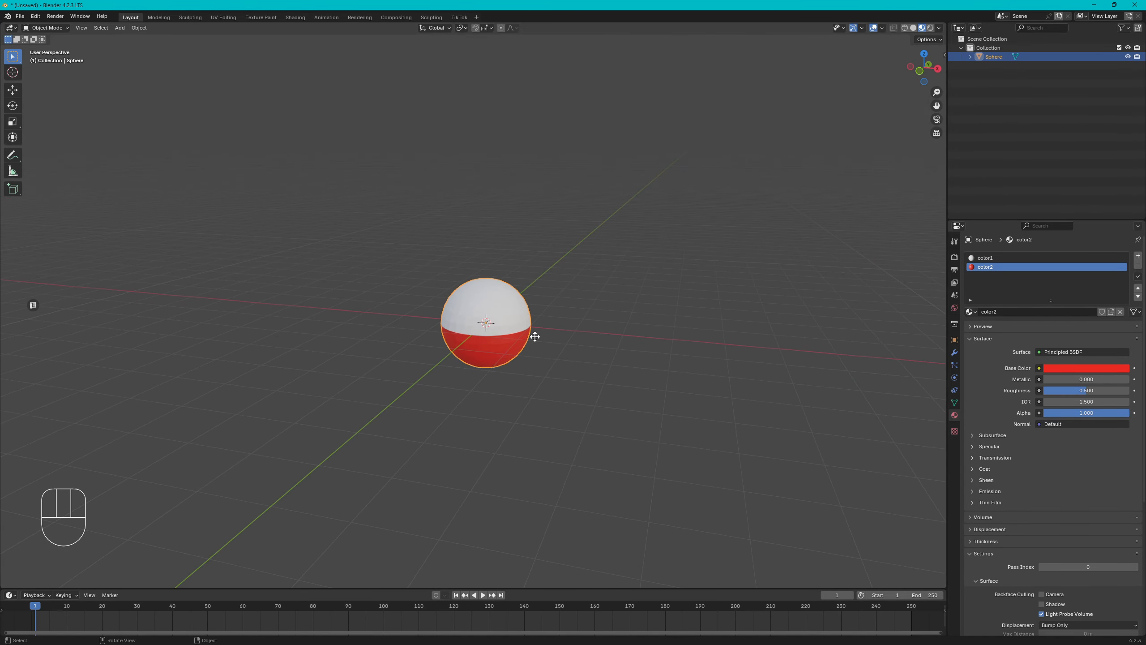
pyautogui.scroll(3, 533, 336)
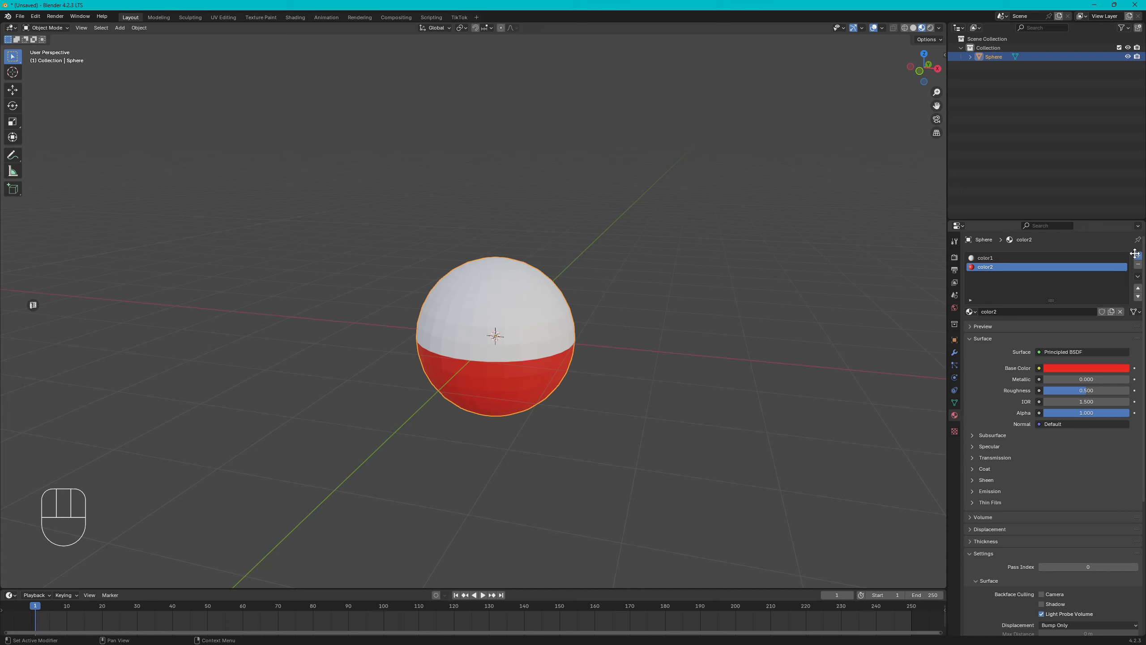
pyautogui.click(1136, 254)
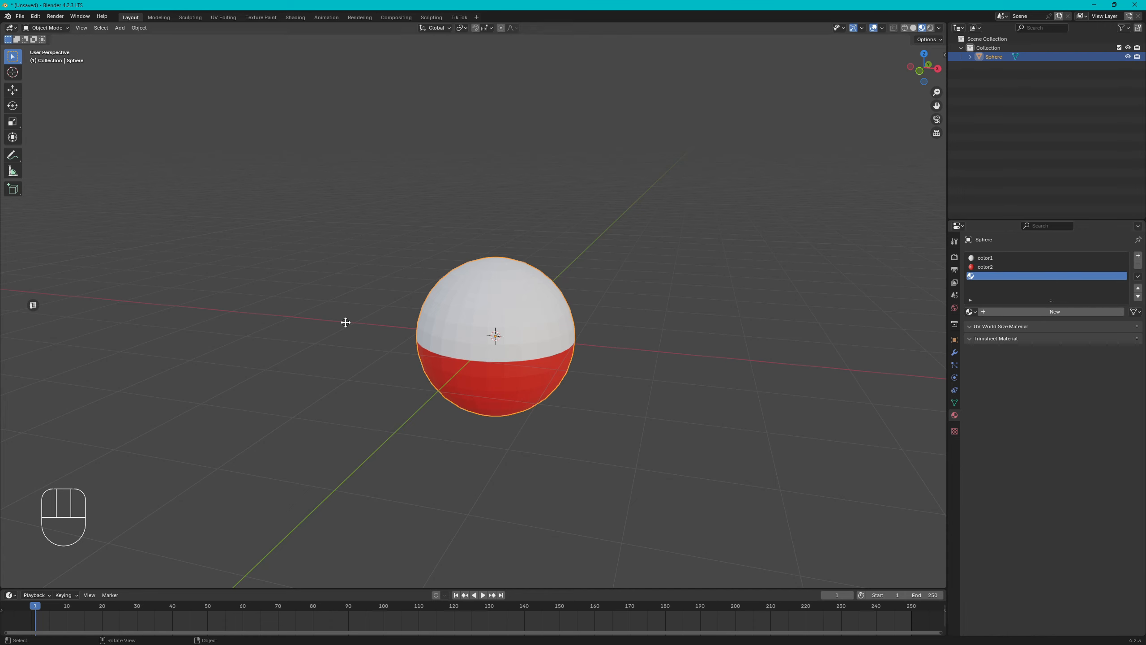
# - Create a new material in the sphere's empty third slot and set its base color to black
pyautogui.click(1026, 310)
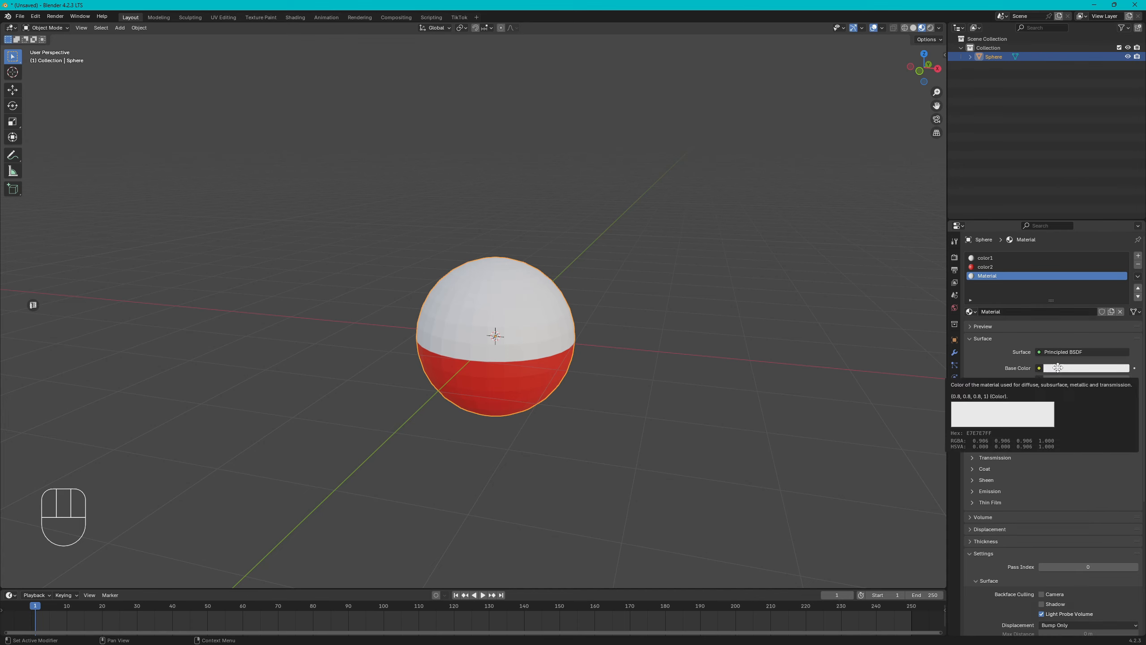
pyautogui.click(1058, 368)
pyautogui.click(1063, 368)
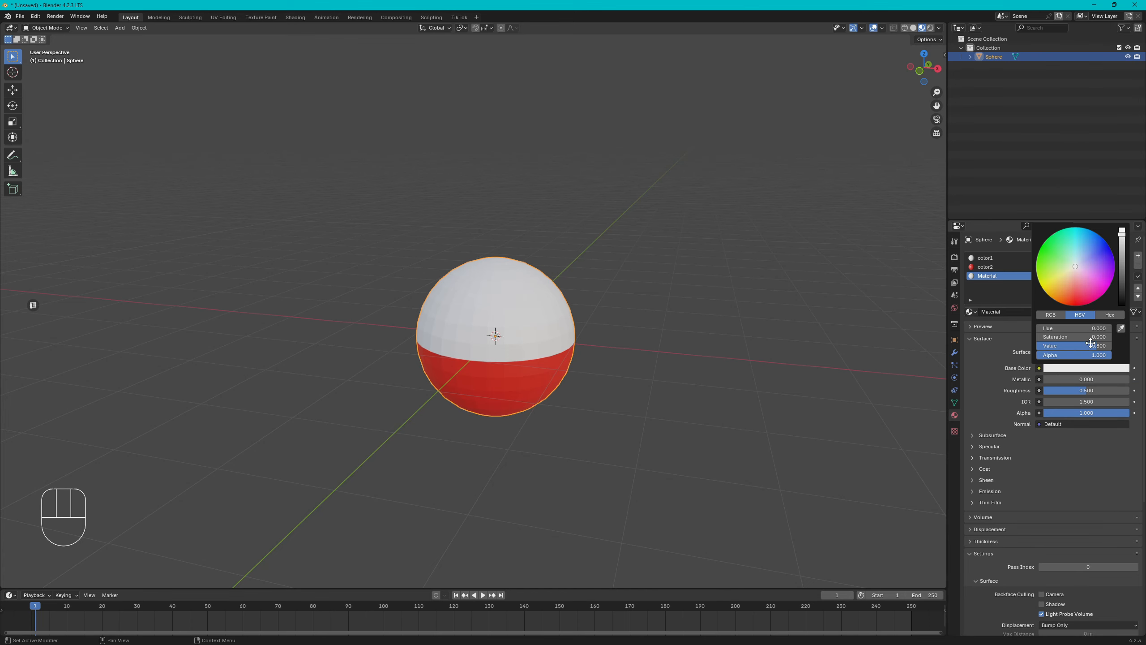
pyautogui.moveTo(1123, 256); pyautogui.dragTo(1122, 292)
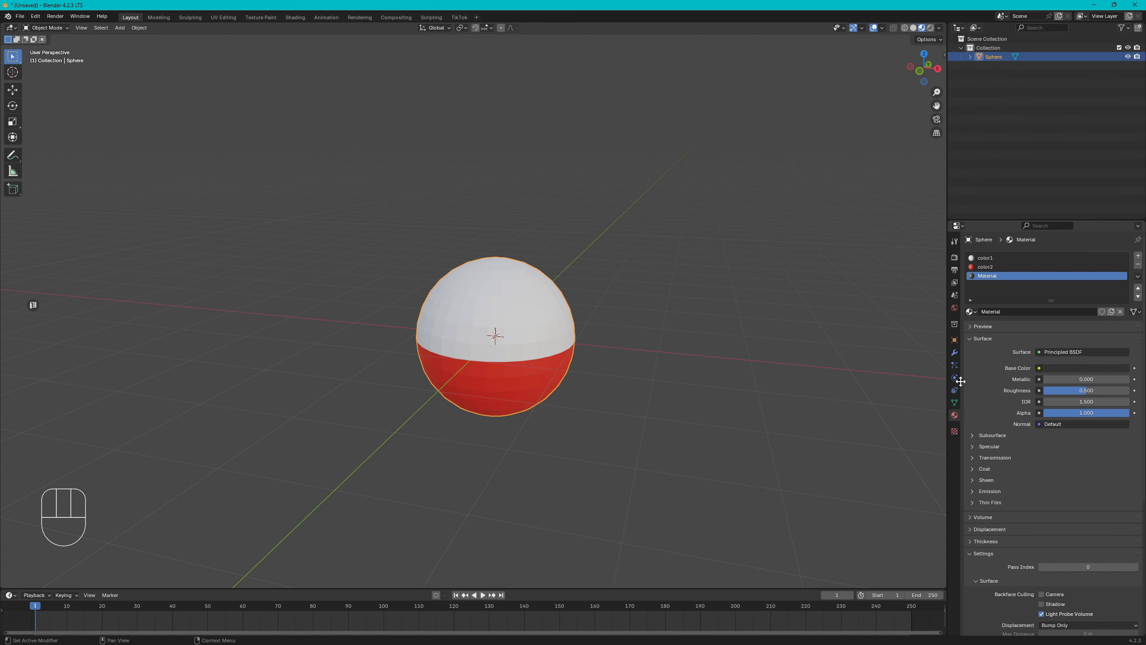
# - In Edit Mode from the front view, select two vertical pairs of faces as eyes on the white half and assign the black material
pyautogui.moveTo(524, 343); pyautogui.dragTo(554, 341, button='middle')
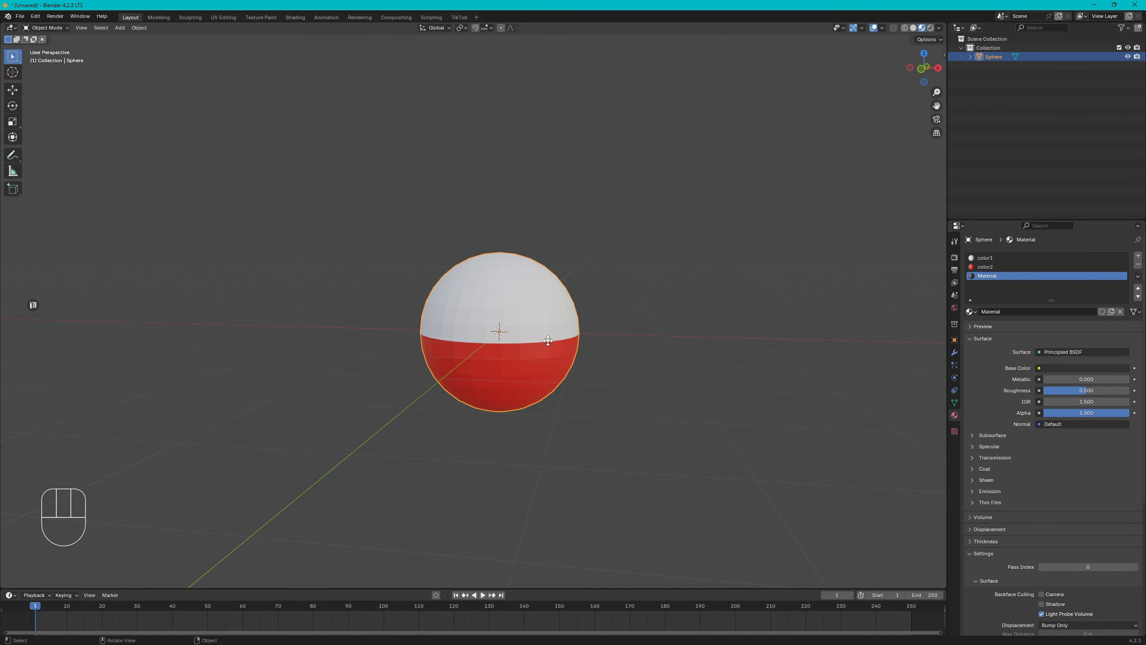
pyautogui.press('KP_1')
pyautogui.press('Tab')
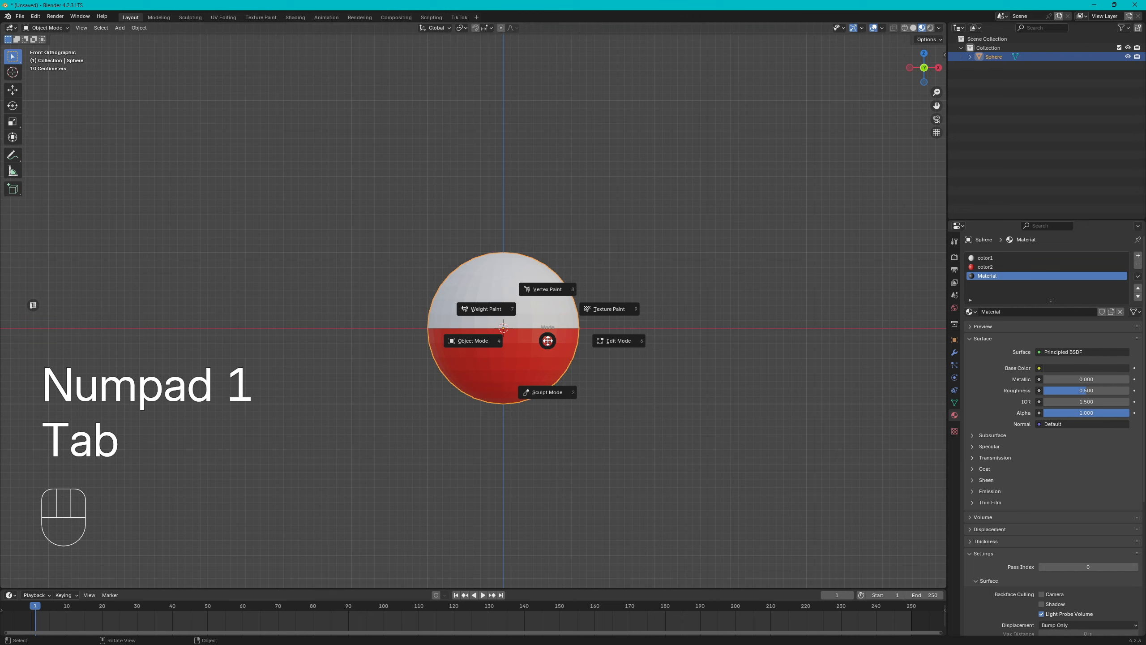
pyautogui.click(617, 338)
pyautogui.scroll(3, 472, 292)
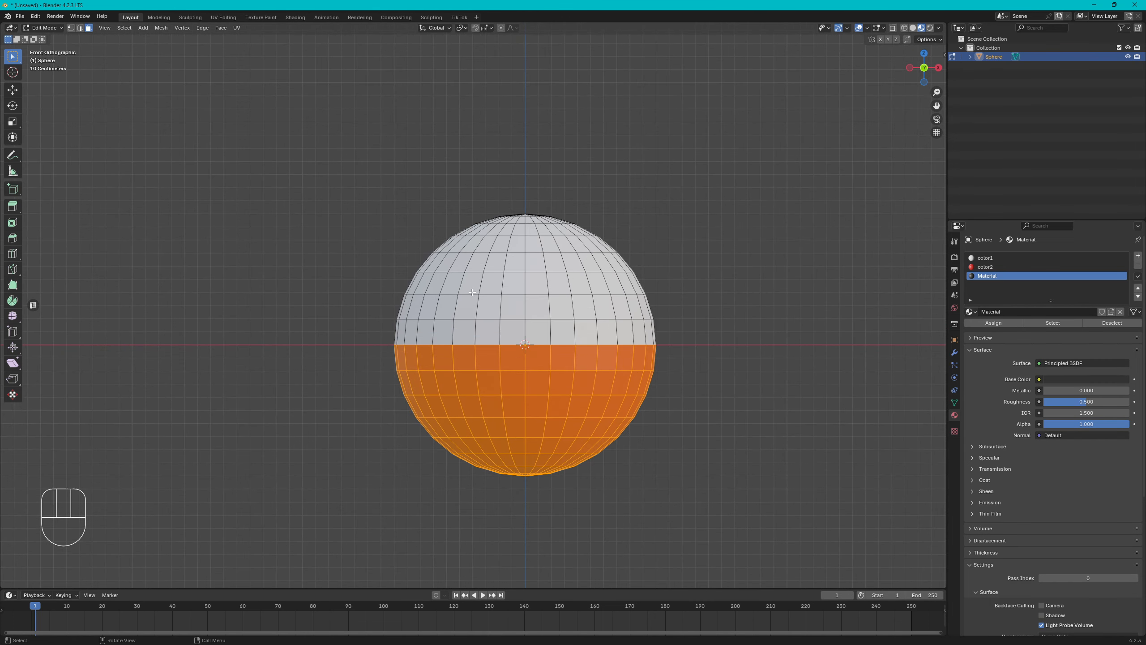
pyautogui.click(473, 286)
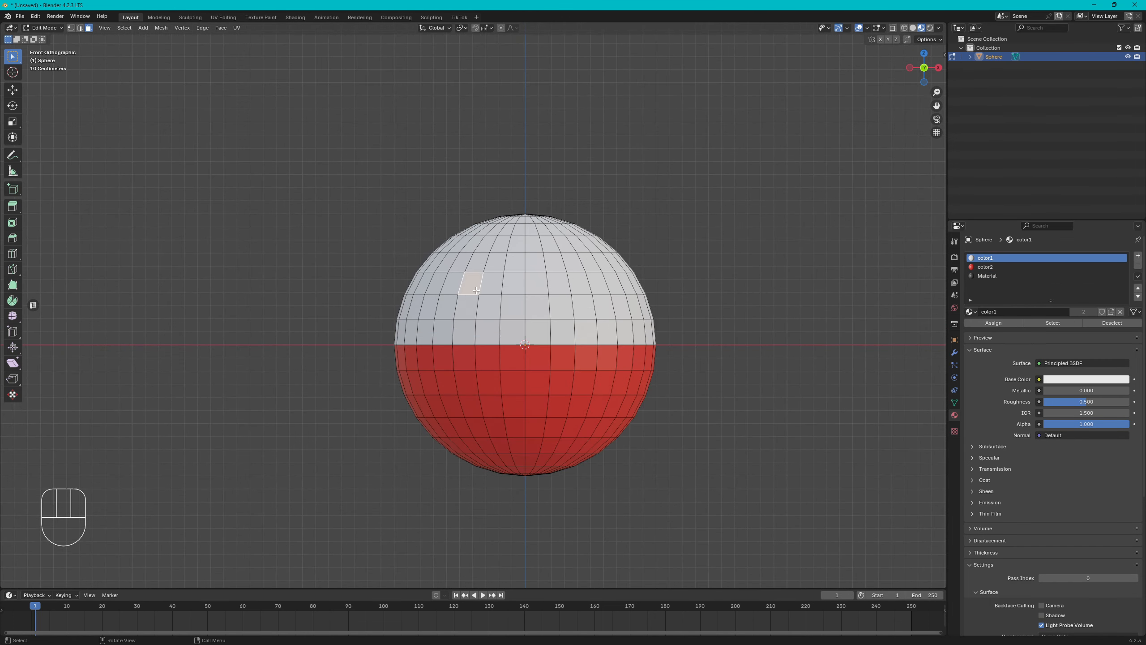
pyautogui.keyDown('shift'); pyautogui.click(466, 307); pyautogui.keyUp('shift')
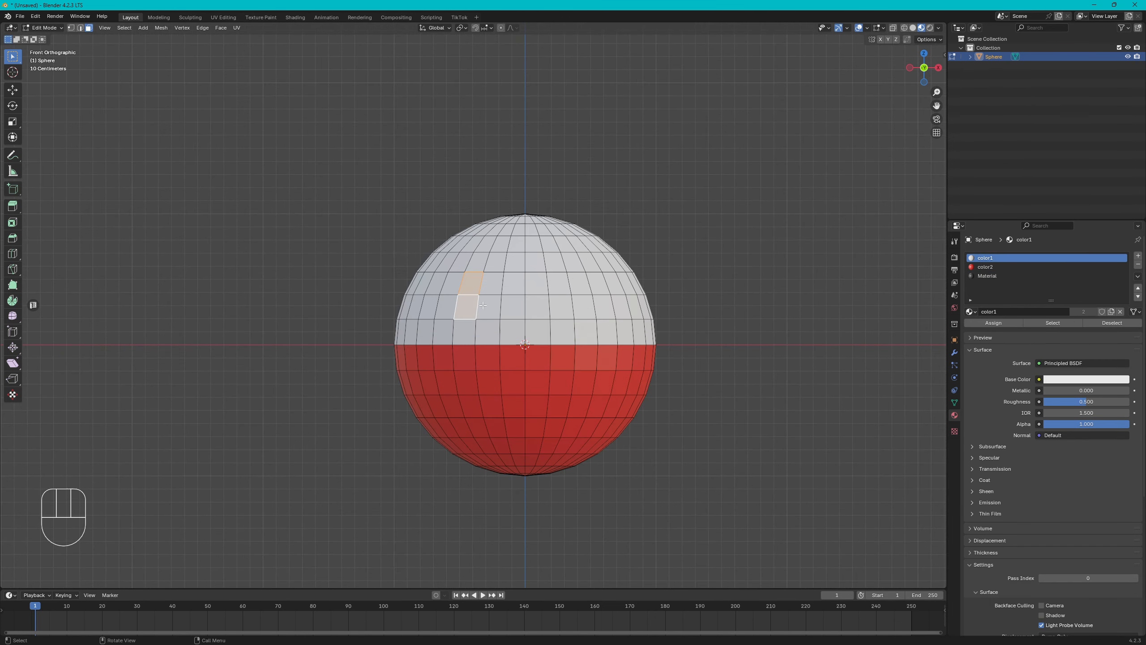
pyautogui.keyDown('shift'); pyautogui.click(577, 291); pyautogui.keyUp('shift')
pyautogui.keyDown('shift'); pyautogui.click(582, 310); pyautogui.keyUp('shift')
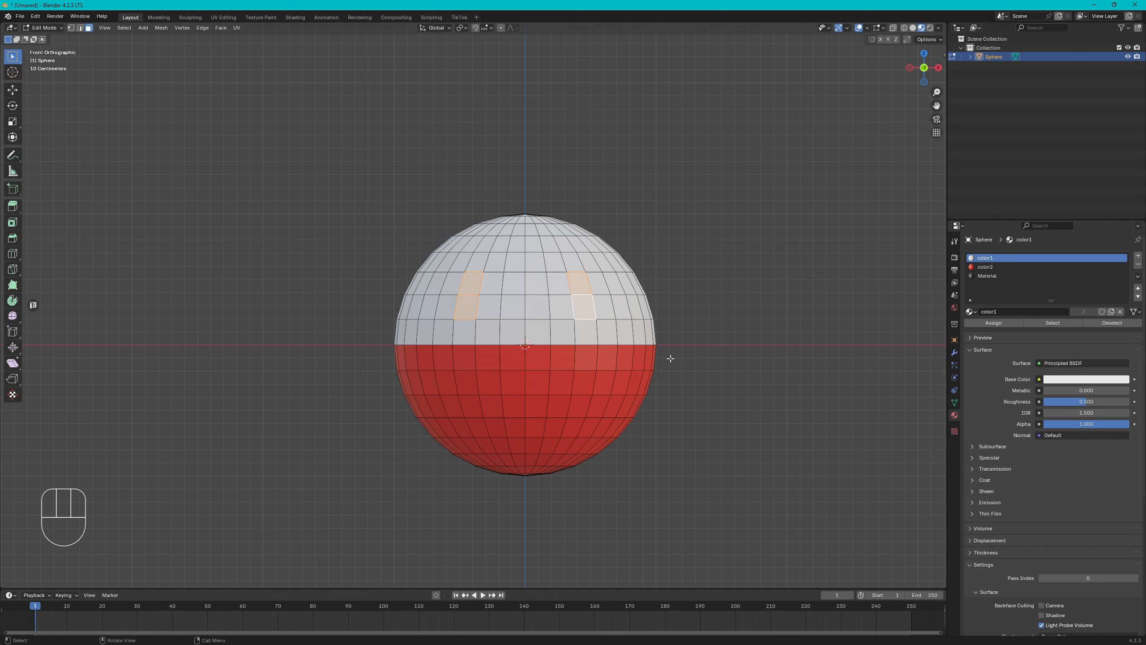
pyautogui.click(990, 276)
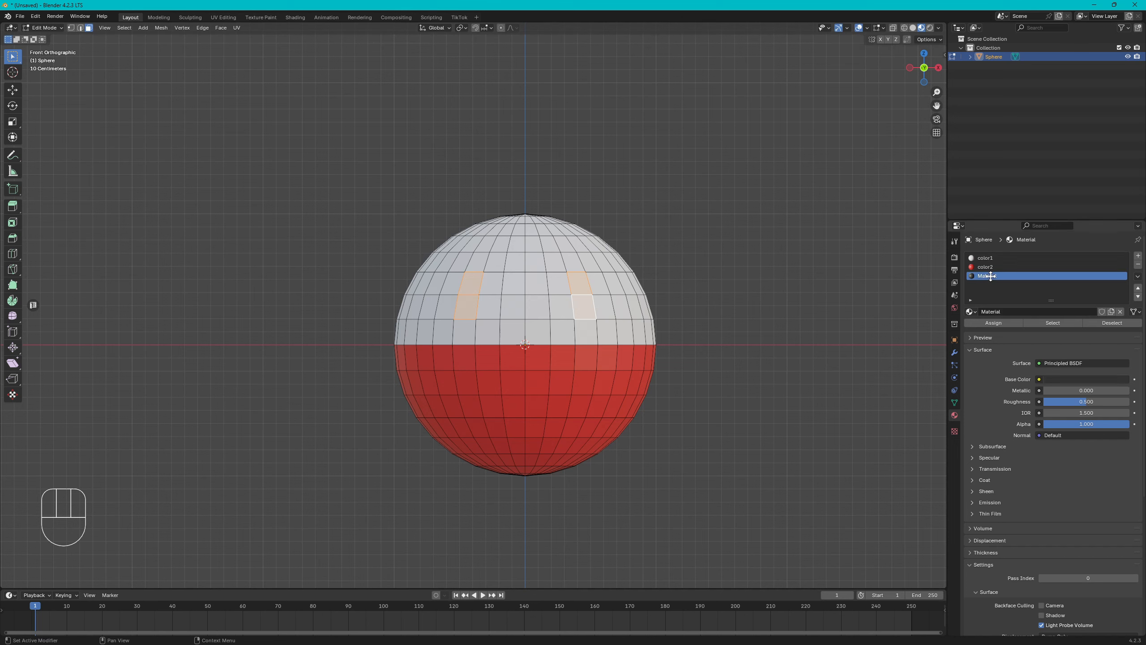
pyautogui.click(993, 322)
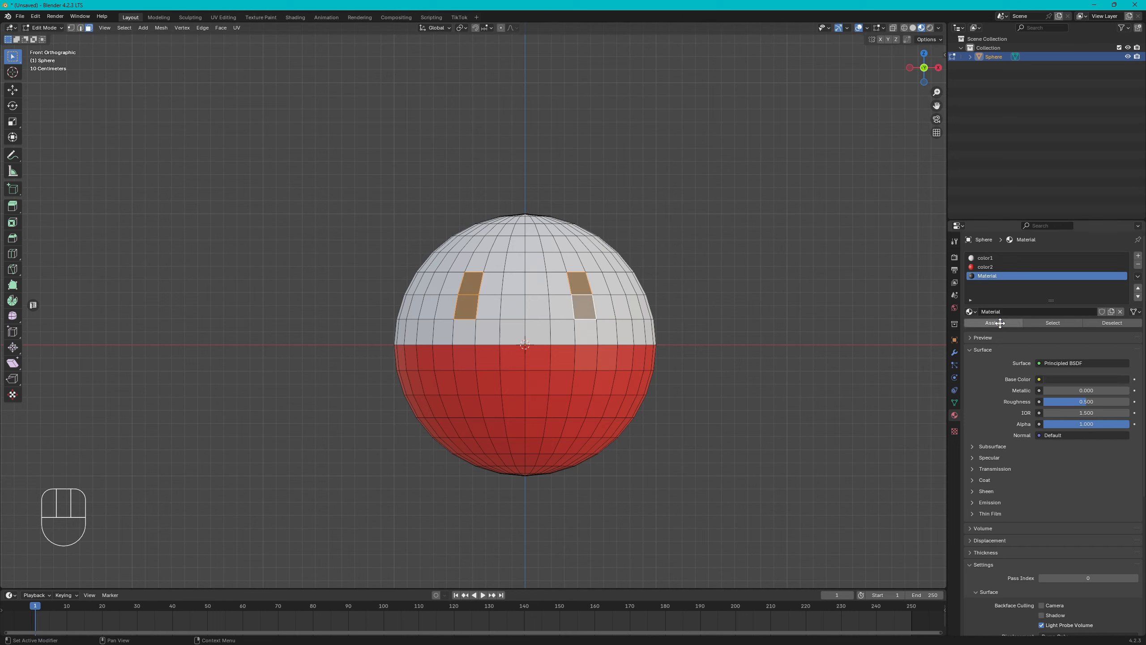
# - Select six faces forming a smiling mouth on the red half and assign the black third material to them
pyautogui.click(468, 382)
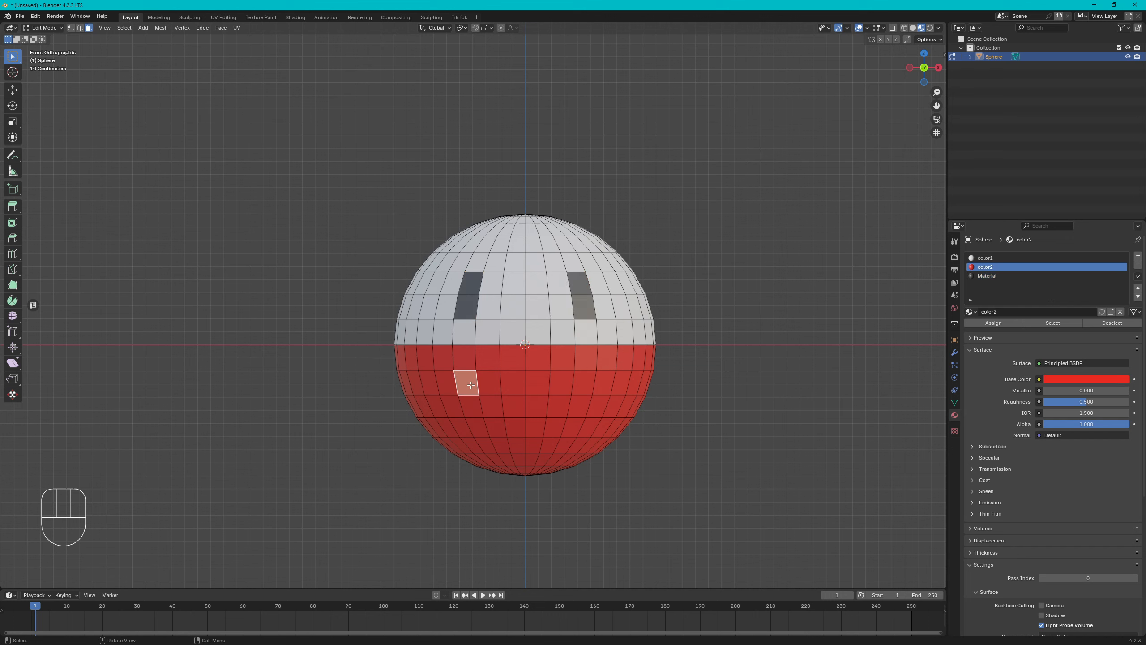
pyautogui.keyDown('shift'); pyautogui.click(493, 407); pyautogui.keyUp('shift')
pyautogui.keyDown('shift'); pyautogui.click(513, 408); pyautogui.keyUp('shift')
pyautogui.keyDown('shift'); pyautogui.click(536, 407); pyautogui.keyUp('shift')
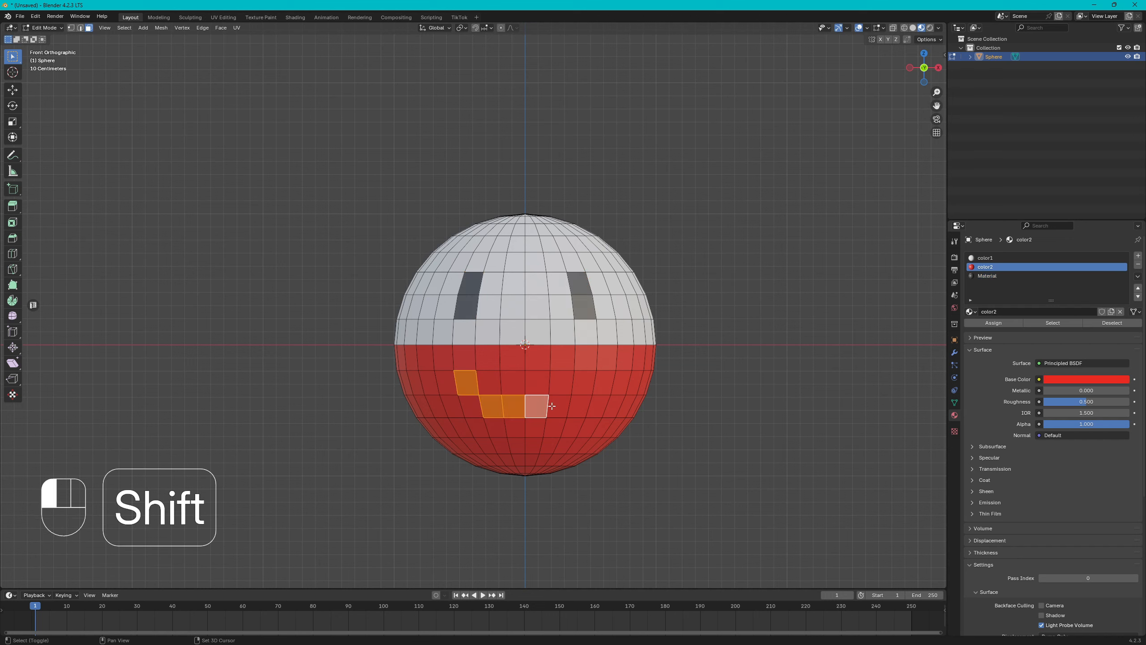
pyautogui.keyDown('shift'); pyautogui.click(559, 406); pyautogui.keyUp('shift')
pyautogui.keyDown('shift'); pyautogui.click(584, 382); pyautogui.keyUp('shift')
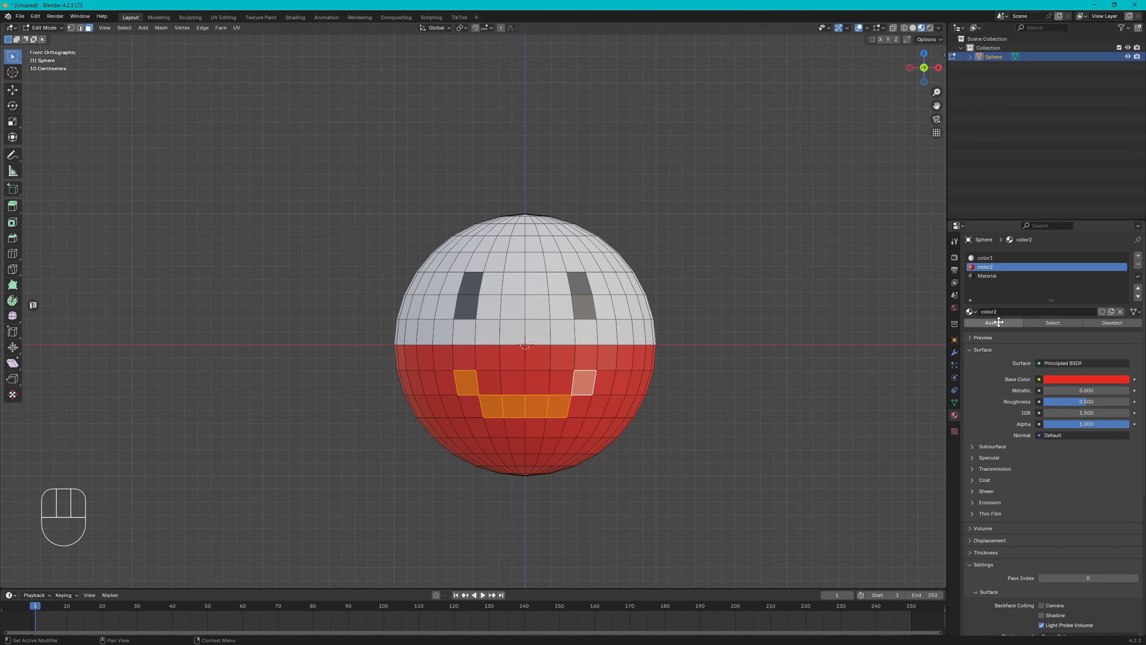
pyautogui.click(987, 276)
pyautogui.click(994, 322)
# - Return to Object Mode and inspect the sphere's finished face from an angle
pyautogui.moveTo(668, 311); pyautogui.dragTo(632, 367, button='middle')
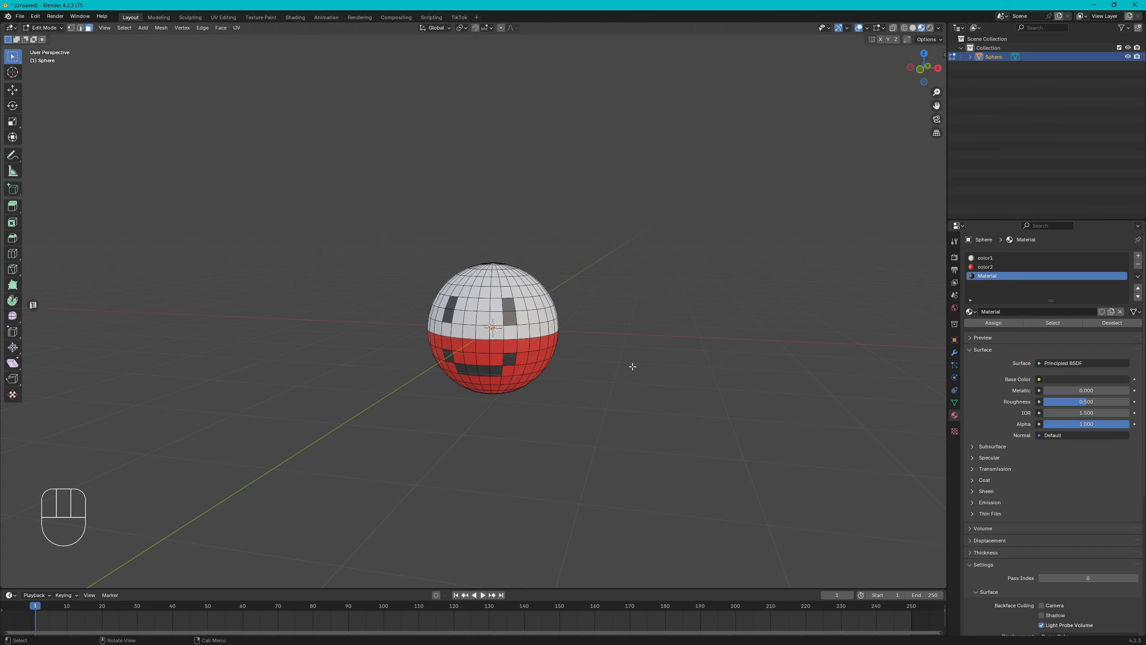
pyautogui.press('Tab')
pyautogui.click(570, 368)
pyautogui.moveTo(561, 373)
pyautogui.mouseDown(button='middle')
pyautogui.moveTo(575, 379)
pyautogui.moveTo(532, 387)
pyautogui.moveTo(575, 388)
pyautogui.mouseUp(button='middle')
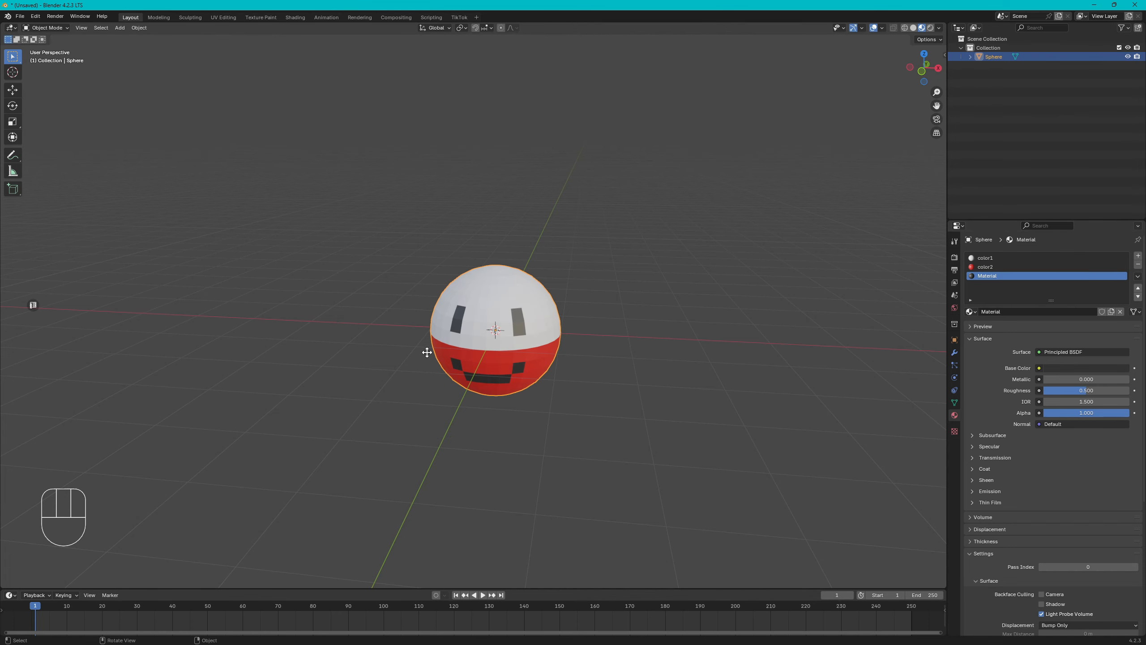
pyautogui.scroll(2, 623, 408)
pyautogui.scroll(-1, 623, 409)
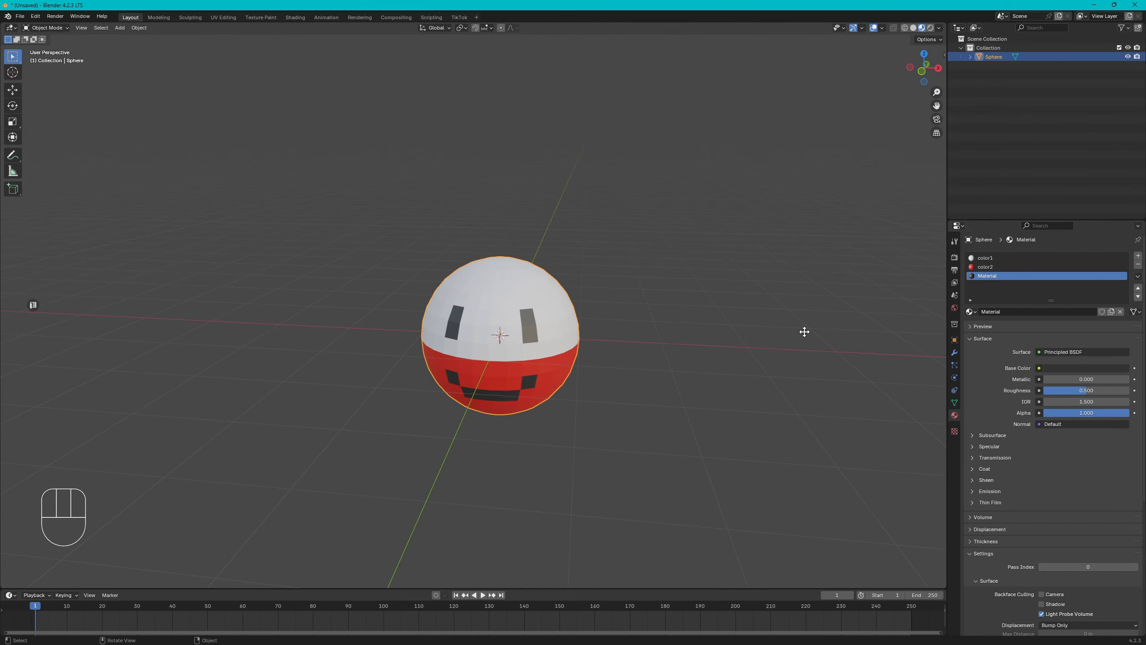
# - Try removing the last two material slots from the sphere and undo both removals
pyautogui.click(1138, 265)
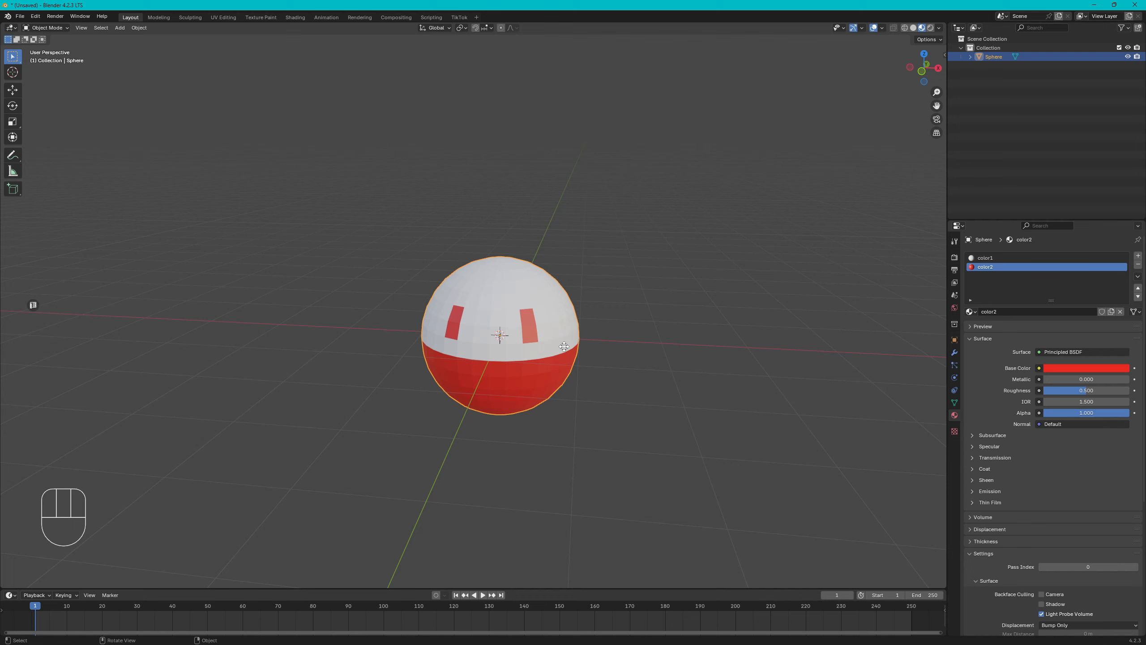
pyautogui.click(1138, 265)
pyautogui.moveTo(606, 389); pyautogui.dragTo(523, 324, button='middle')
pyautogui.hotkey('ctrl', 'z')
pyautogui.hotkey('ctrl', 'z')
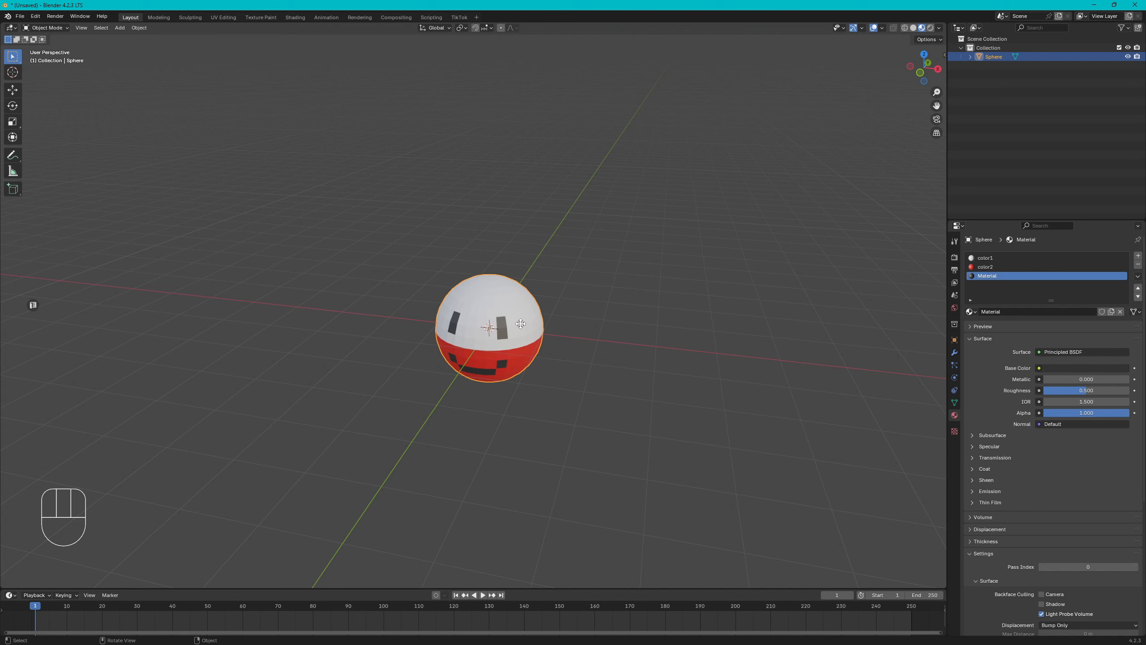
# - Duplicate the sphere and move the copy about 3.25 m along the negative X axis
pyautogui.press('shift')
pyautogui.hotkey('shift', 'd')
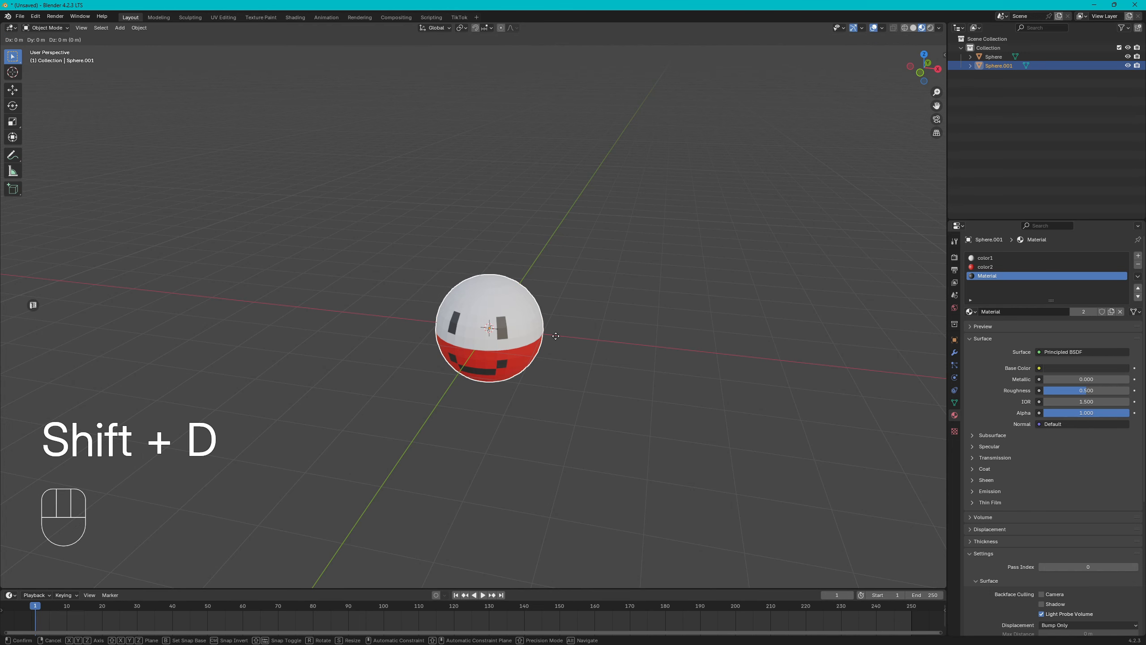
pyautogui.press('x')
pyautogui.click(399, 301)
pyautogui.moveTo(399, 300); pyautogui.dragTo(502, 355, button='middle')
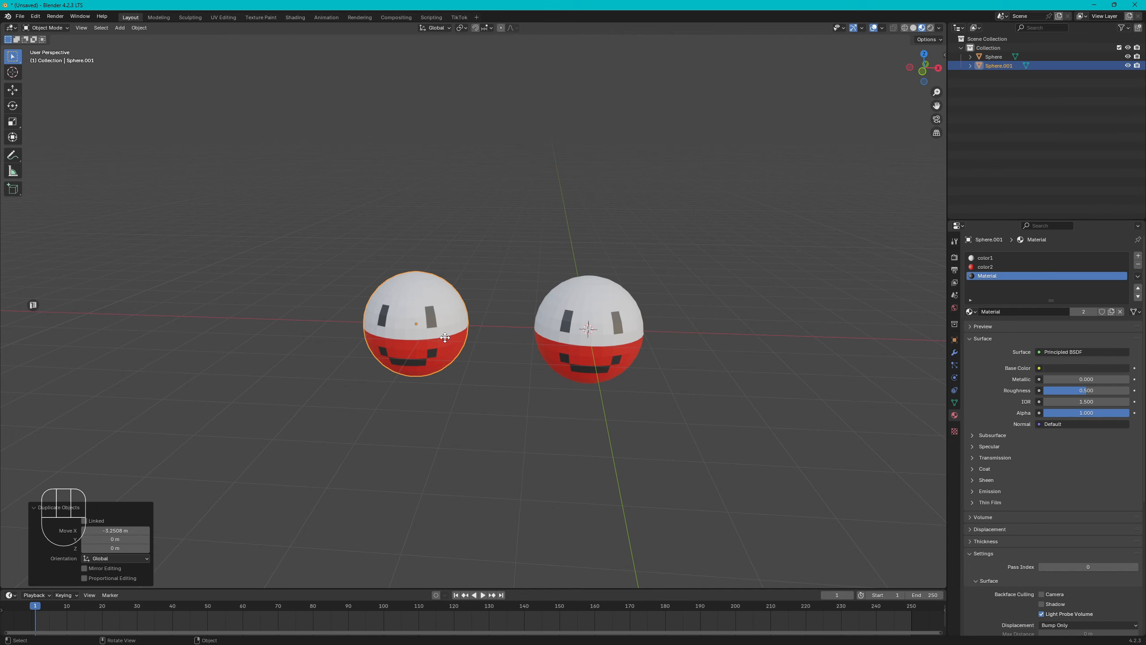
# - Remove all three material slots from the duplicated sphere
pyautogui.click(1136, 265)
pyautogui.click(1136, 265)
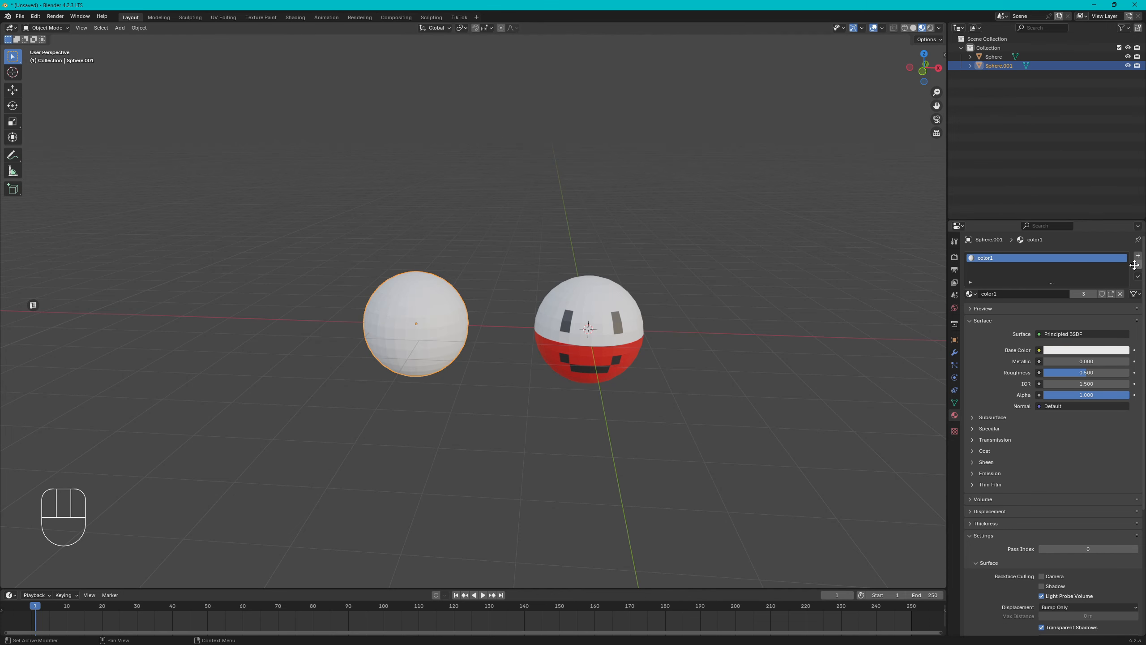
pyautogui.click(1133, 265)
pyautogui.scroll(3, 429, 316)
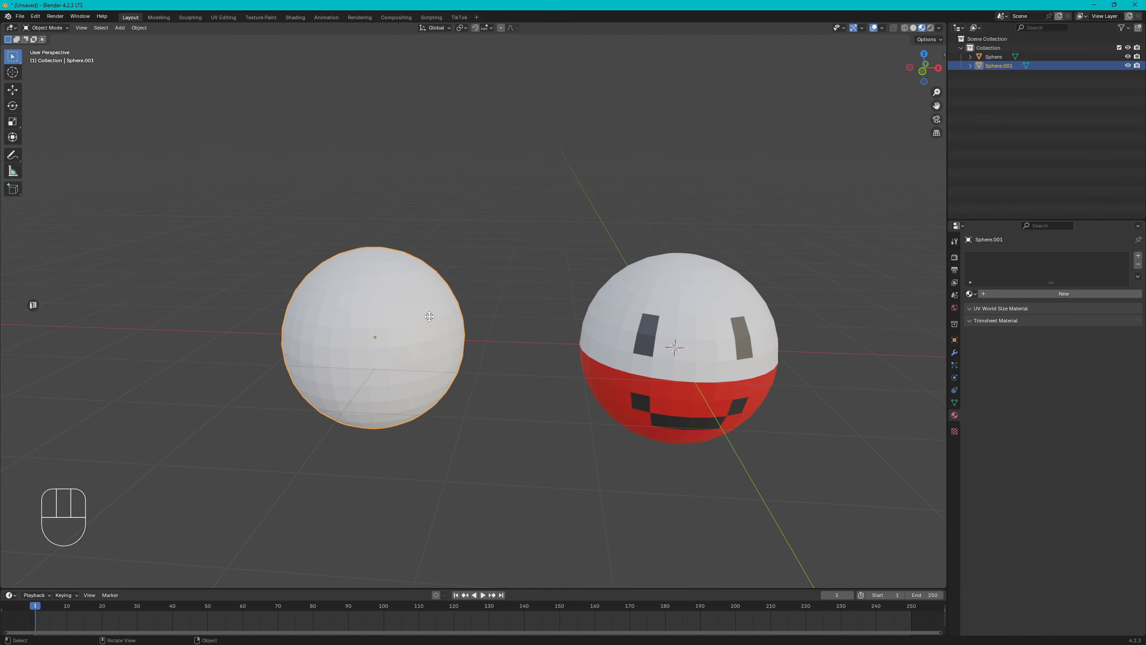
# - Create a new material named Object2Color on the duplicated sphere and set its base color to blue
pyautogui.click(1018, 294)
pyautogui.doubleClick(1001, 257)
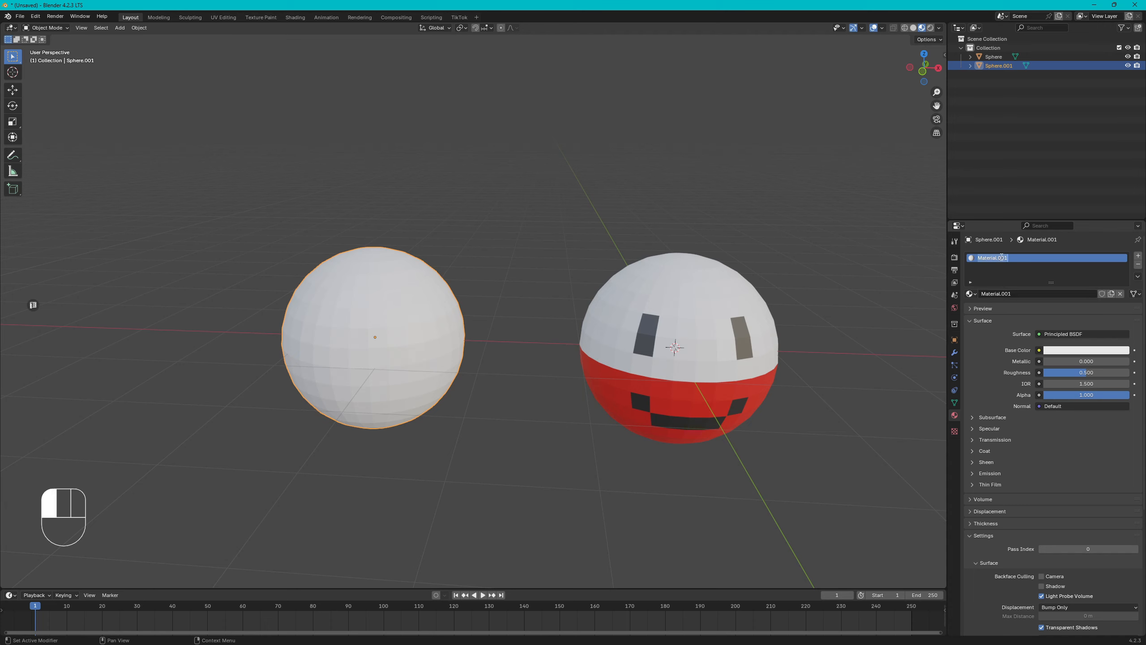
pyautogui.write('Object1')
pyautogui.press('BackSpace')
pyautogui.write('2Color')
pyautogui.press('Return')
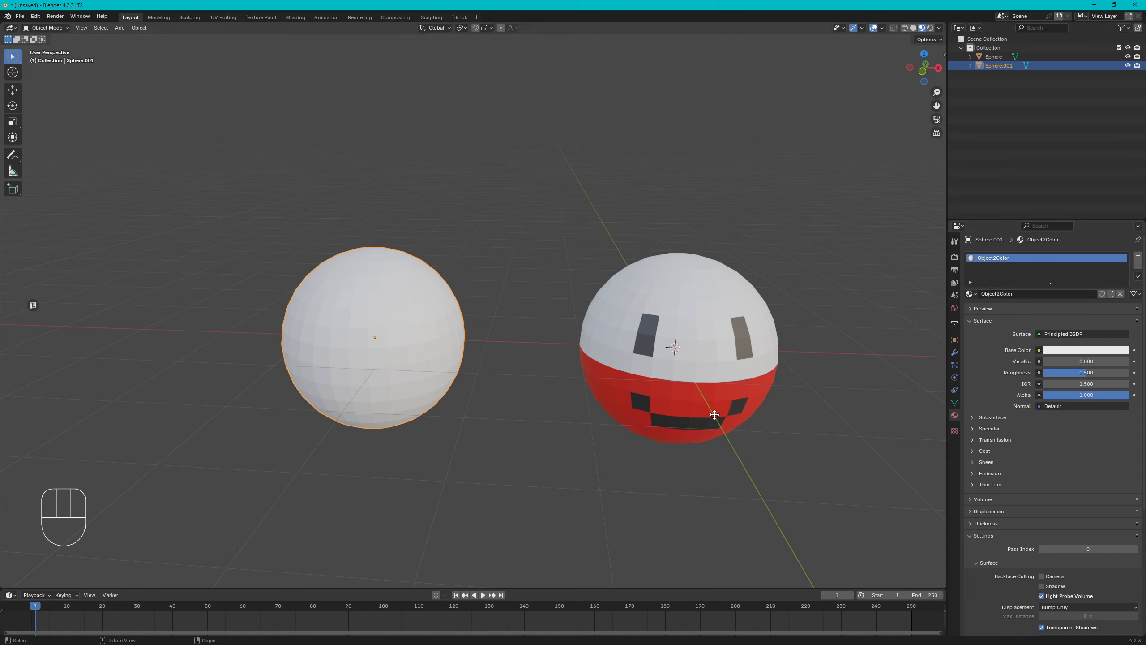
pyautogui.click(1061, 350)
pyautogui.moveTo(1085, 260); pyautogui.dragTo(1097, 231)
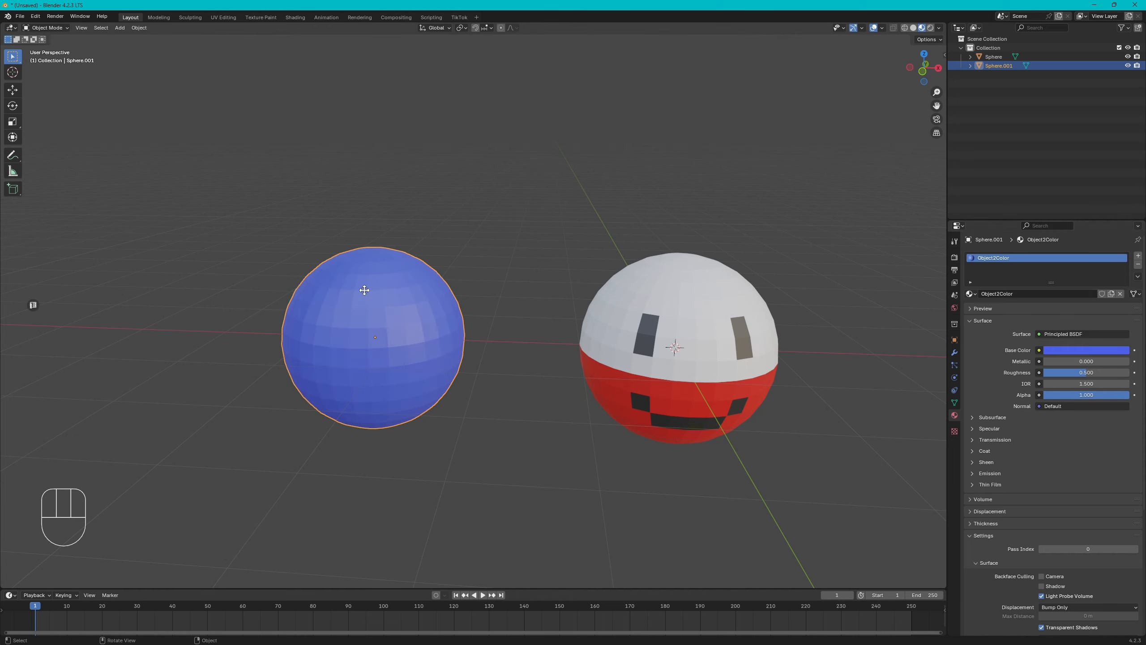
# - Switch the original sphere's third slot to the existing Object2Color material, and change it back to Material
pyautogui.click(695, 345)
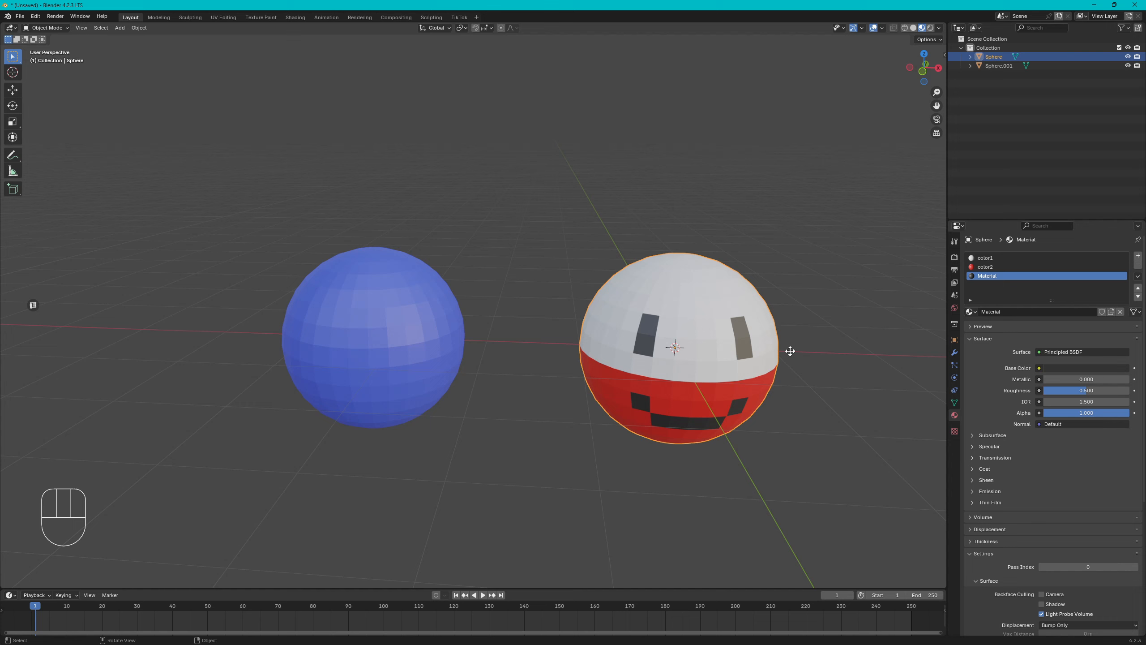
pyautogui.click(976, 313)
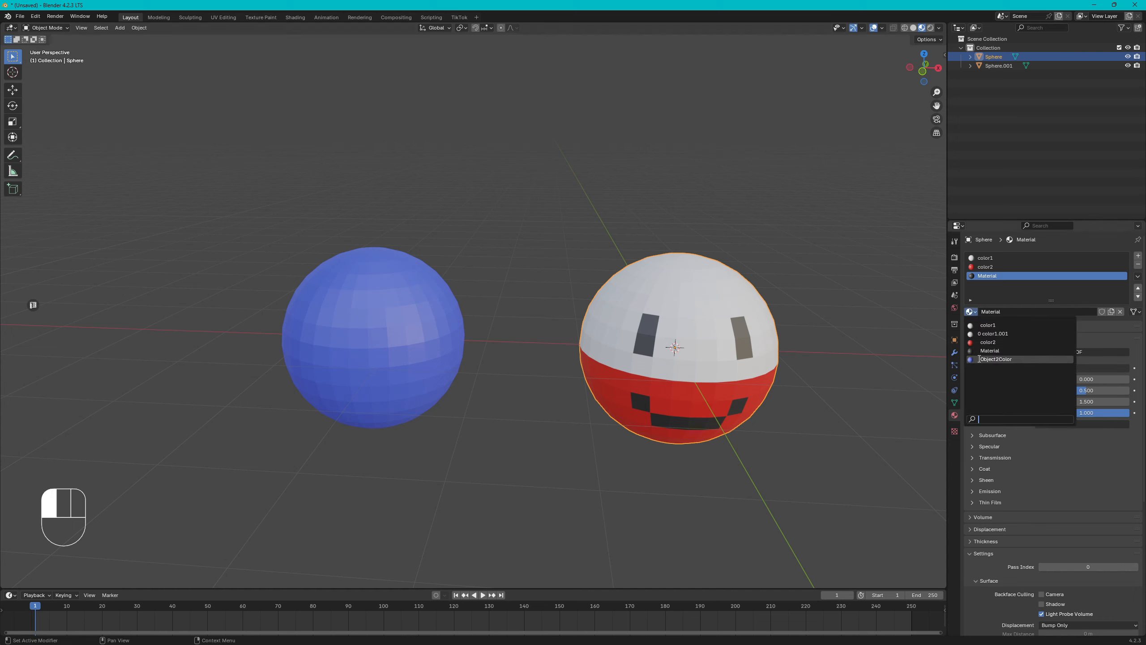
pyautogui.click(978, 358)
pyautogui.click(970, 311)
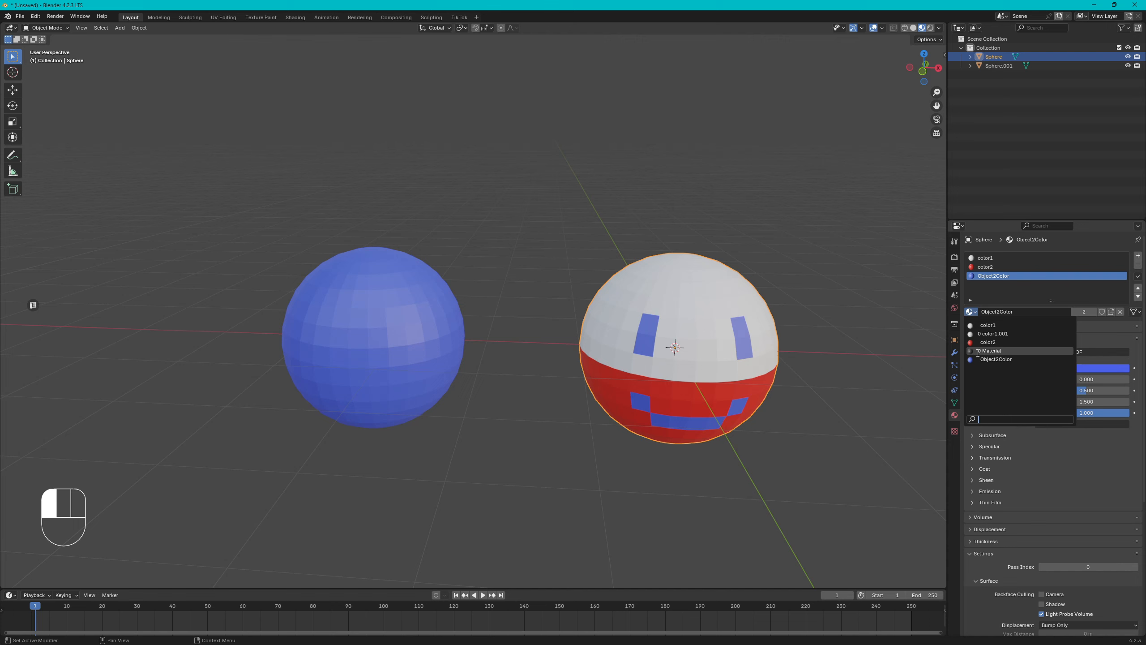
pyautogui.click(978, 351)
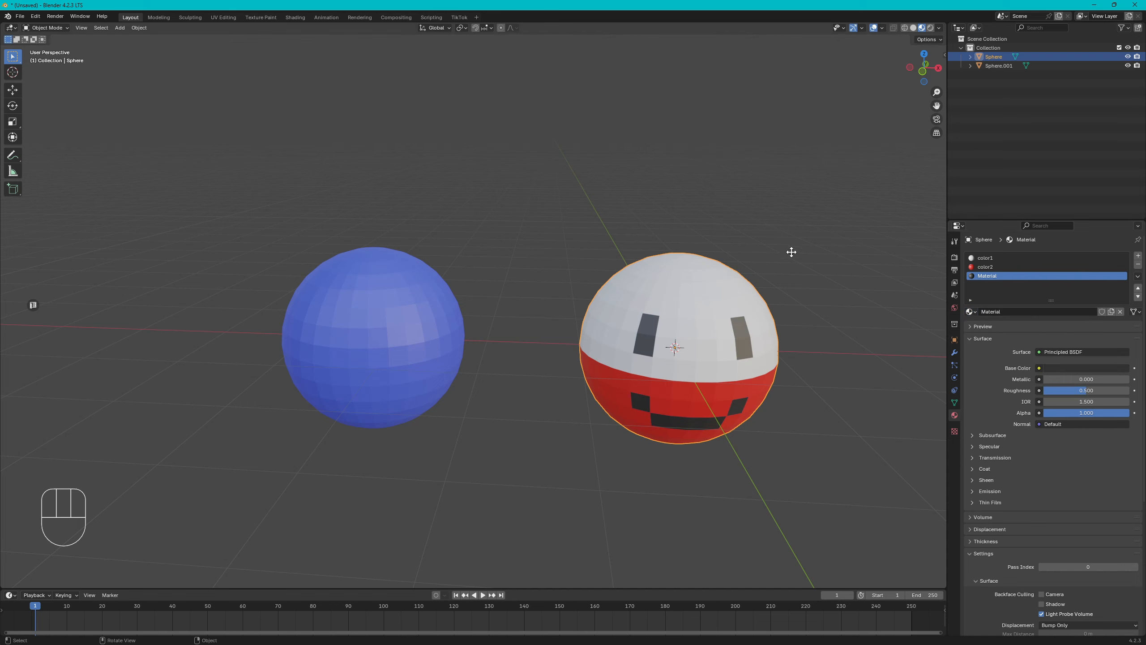
# - Add a second material slot to the blue sphere and link the existing color1 material to it
pyautogui.click(379, 309)
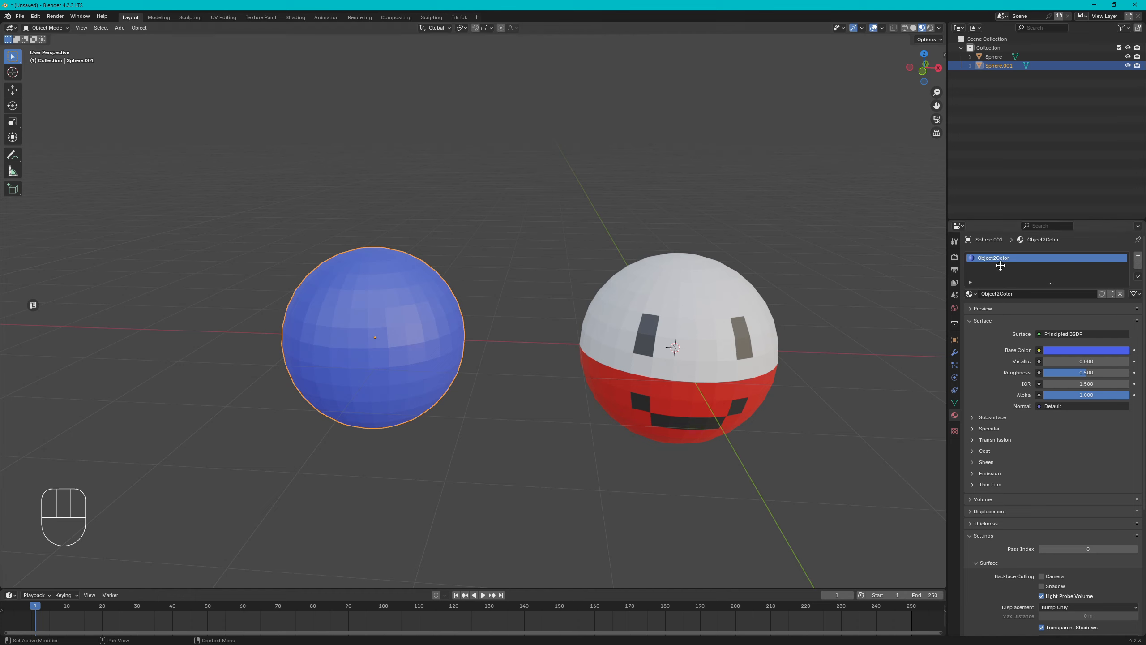
pyautogui.click(1138, 255)
pyautogui.click(971, 312)
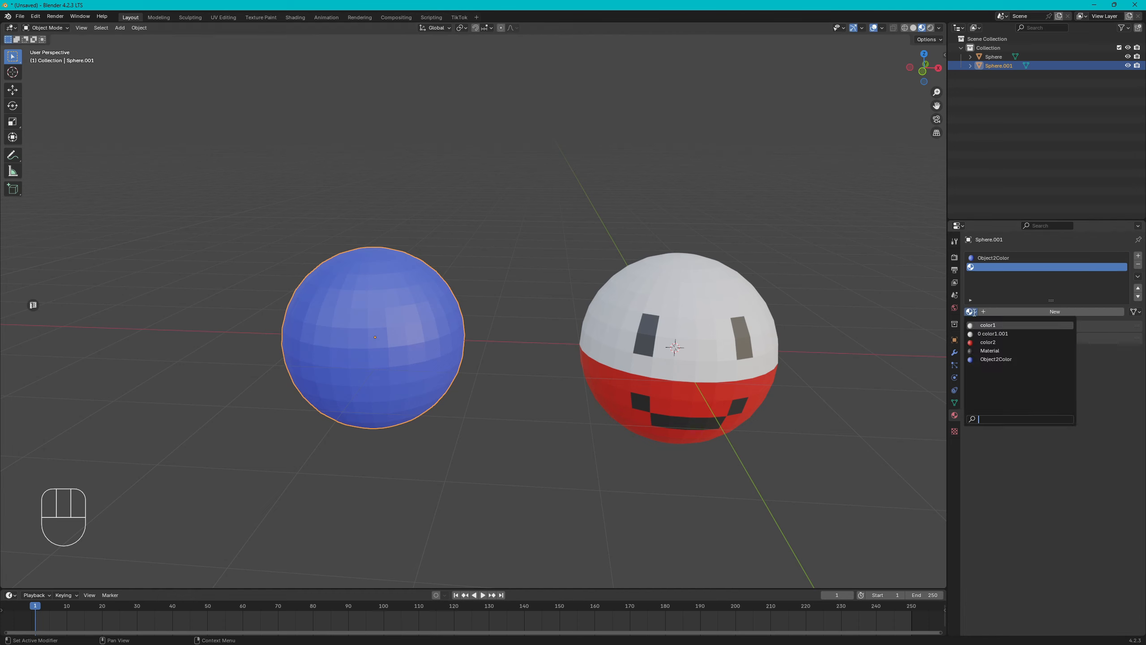
pyautogui.click(975, 313)
pyautogui.click(990, 325)
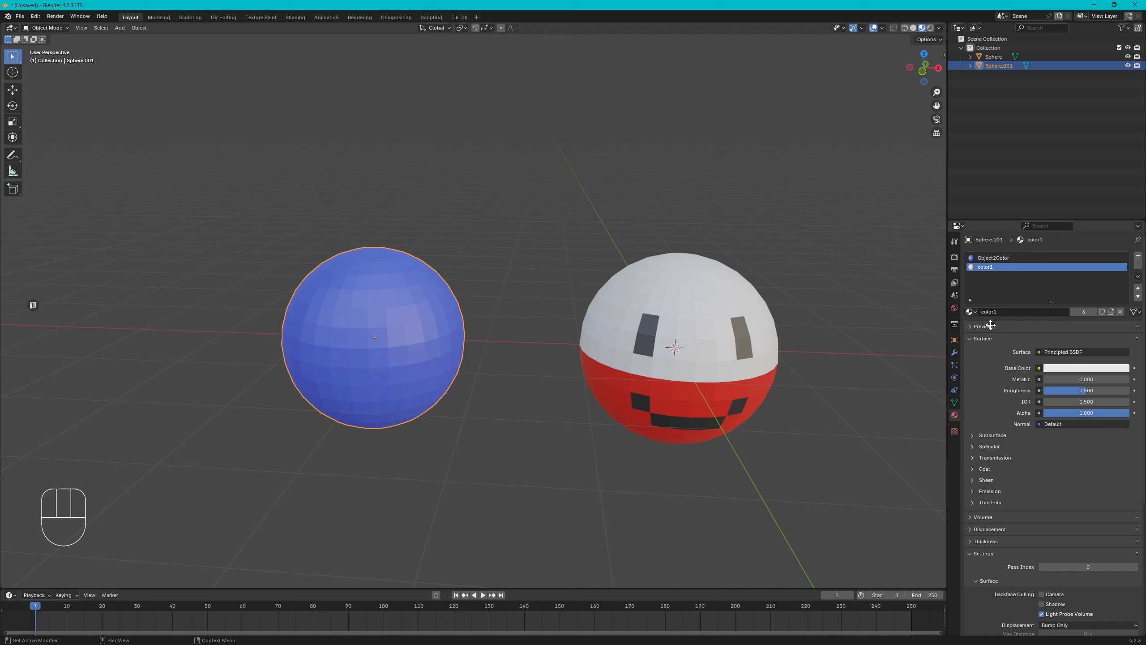
# - Select all faces of the blue sphere's upper half in Edit Mode, seen from the front
pyautogui.press('Tab')
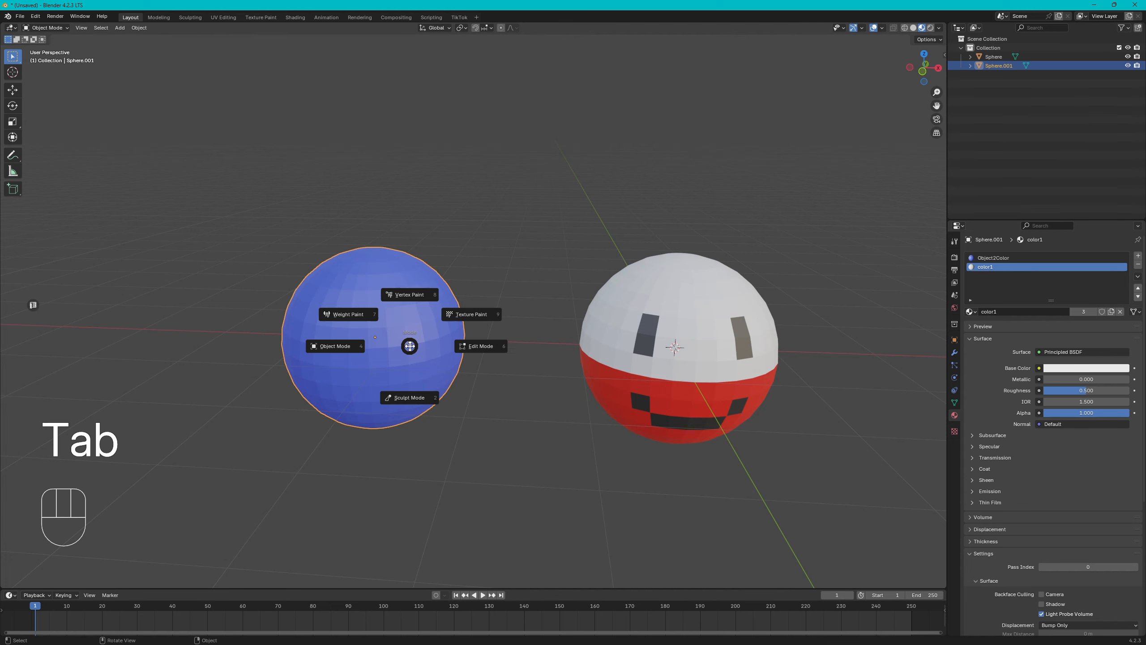
pyautogui.click(493, 344)
pyautogui.press('KP_1')
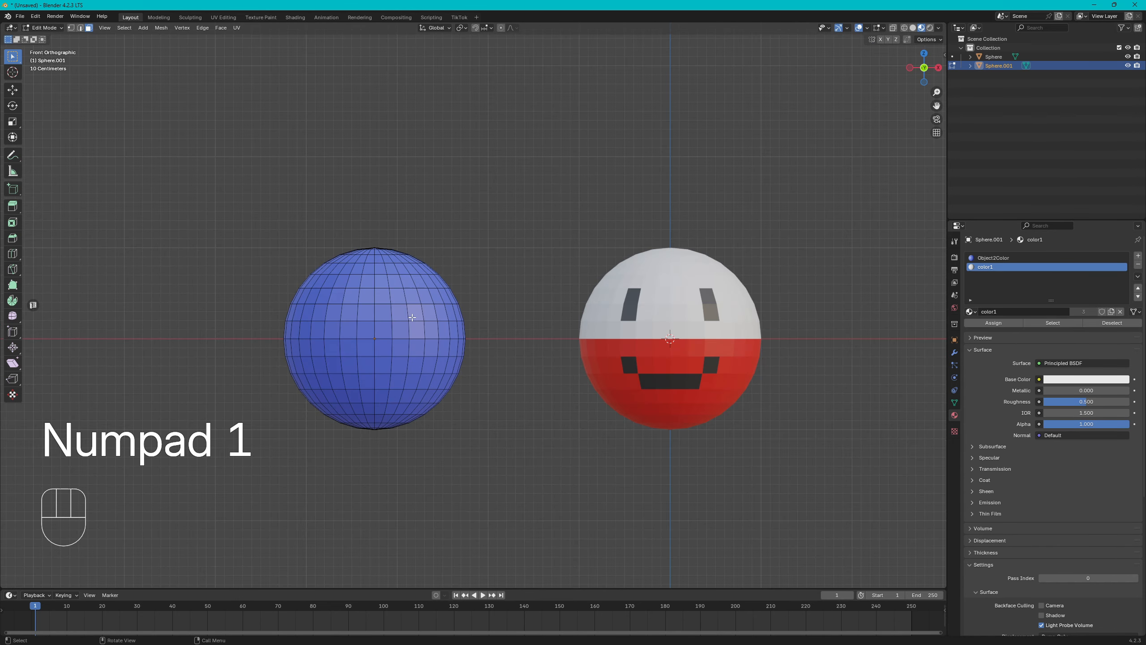
pyautogui.hotkey('shift', 'z')
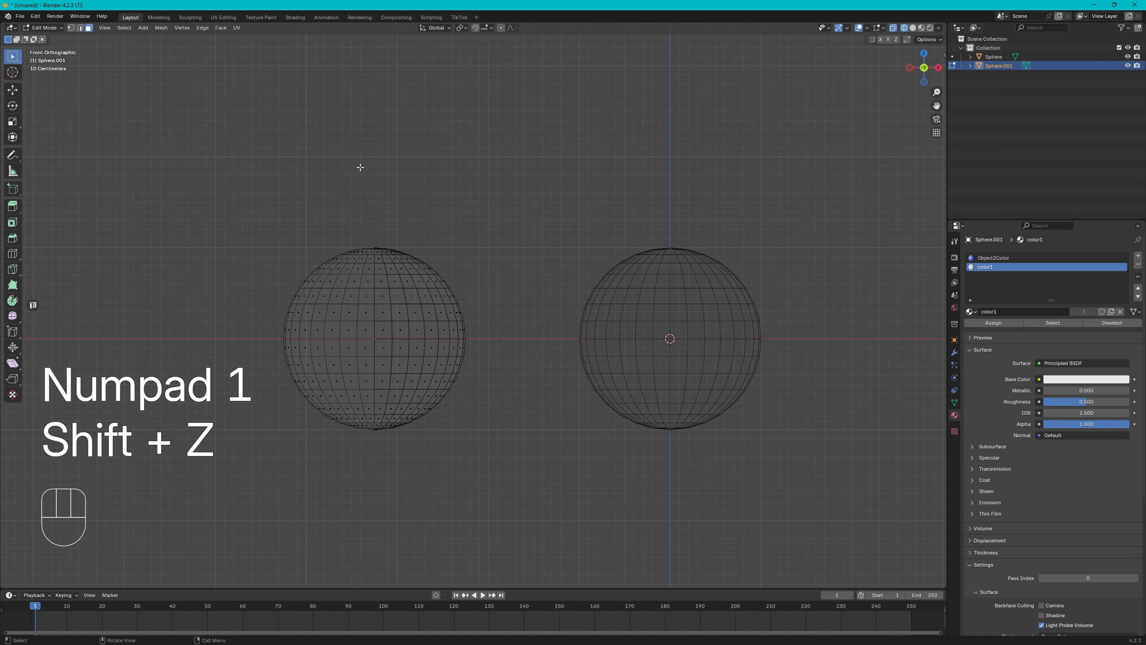
pyautogui.moveTo(485, 172); pyautogui.dragTo(258, 330)
pyautogui.hotkey('shift', 'z')
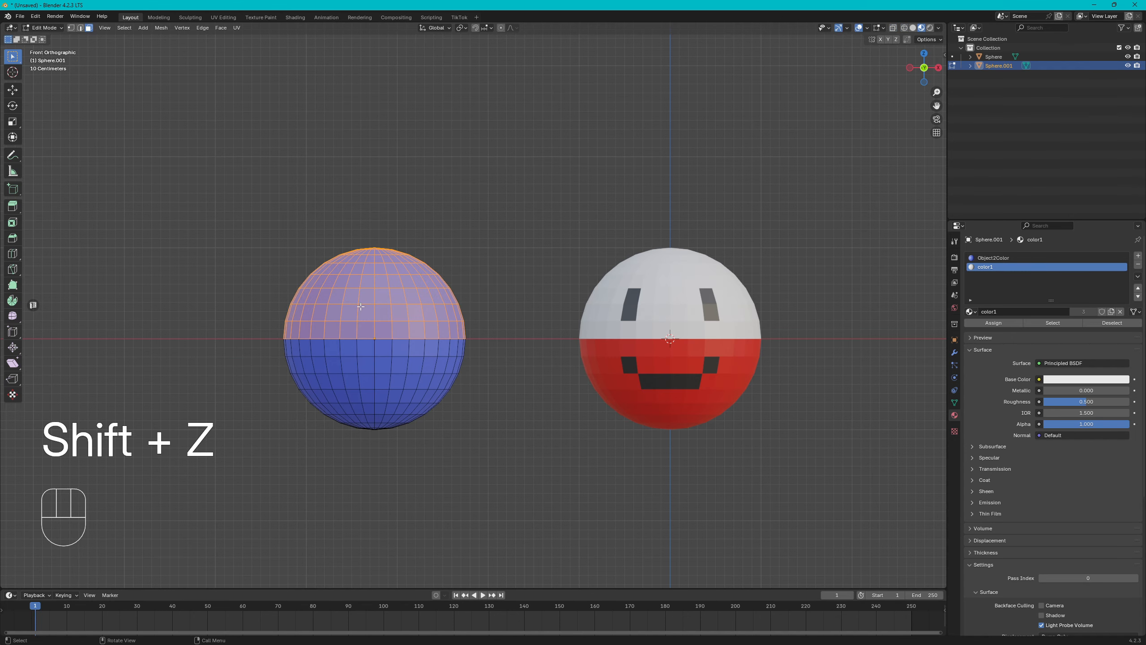
# - Assign the color1 material to the selected upper-half faces, clear the selection and return to Object Mode
pyautogui.click(1001, 325)
pyautogui.press('a')
pyautogui.press('a')
pyautogui.moveTo(529, 261)
pyautogui.mouseDown(button='middle')
pyautogui.moveTo(506, 279)
pyautogui.moveTo(509, 327)
pyautogui.moveTo(512, 309)
pyautogui.mouseUp(button='middle')
pyautogui.press('Tab')
pyautogui.press('Tab')
pyautogui.scroll(-2, 509, 328)
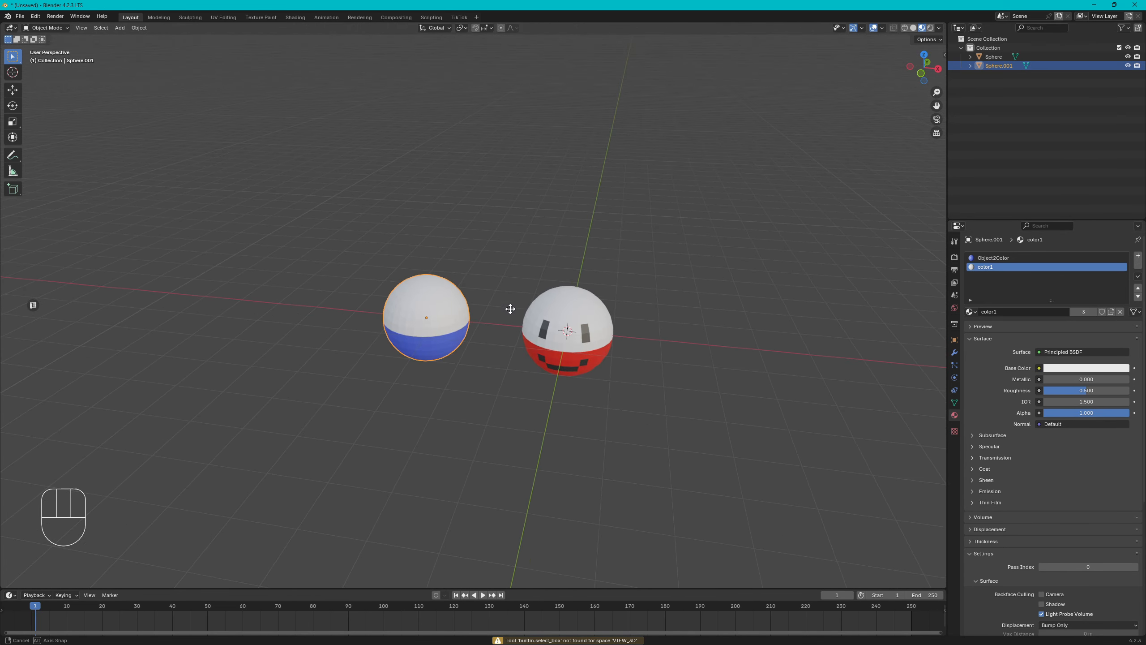
pyautogui.click(573, 301)
pyautogui.click(442, 290)
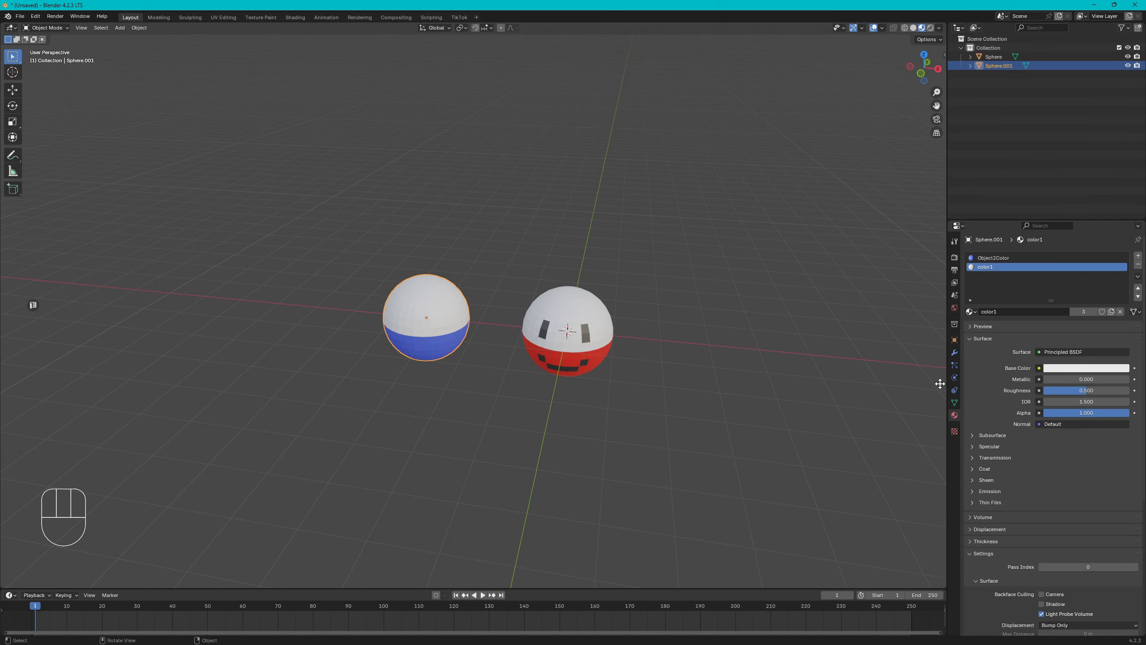
pyautogui.scroll(-10, 1026, 404)
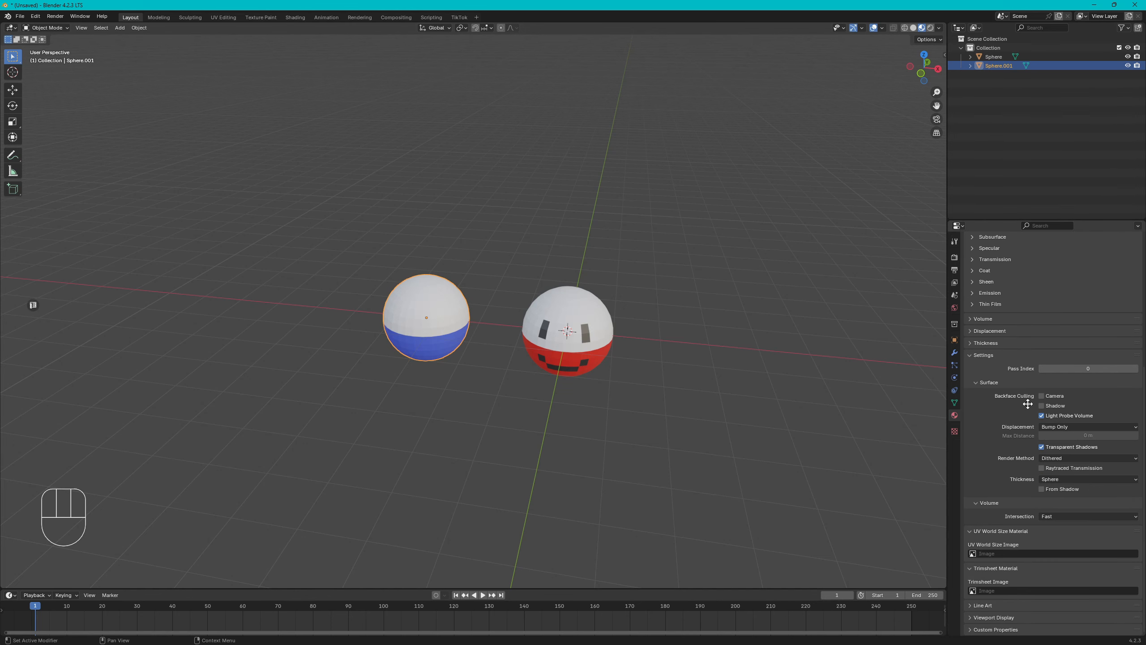
pyautogui.scroll(2, 706, 353)
pyautogui.keyDown('shift'); pyautogui.moveTo(706, 353); pyautogui.dragTo(611, 376, button='middle'); pyautogui.keyUp('shift')
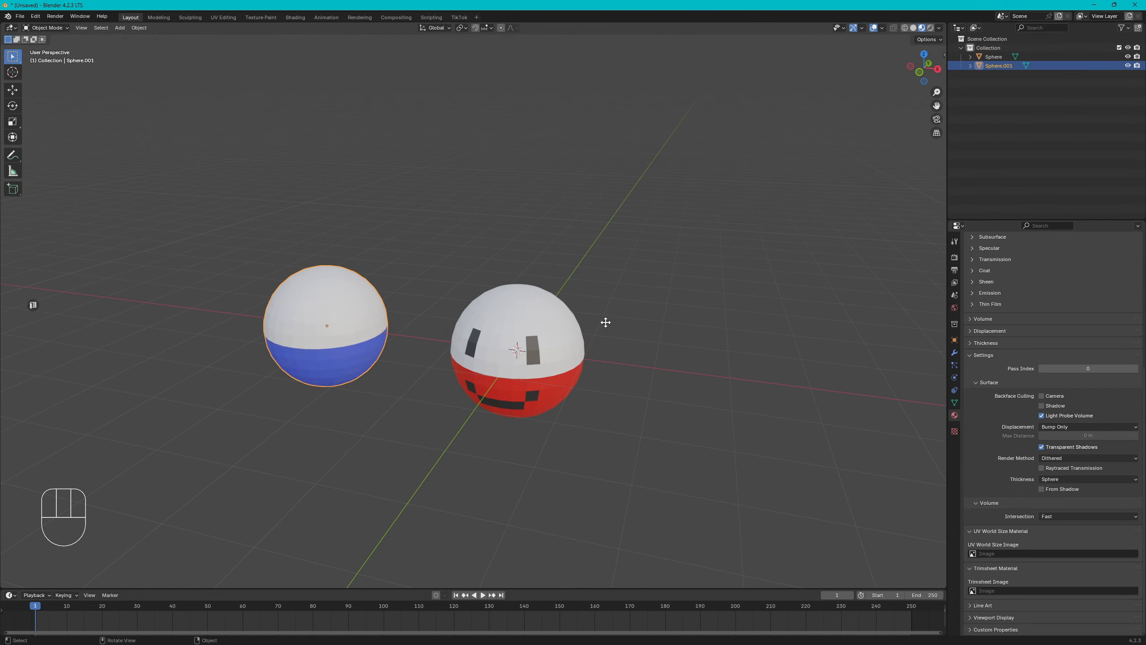
# - Delete both the original sphere and the duplicated sphere from the scene
pyautogui.click(507, 333)
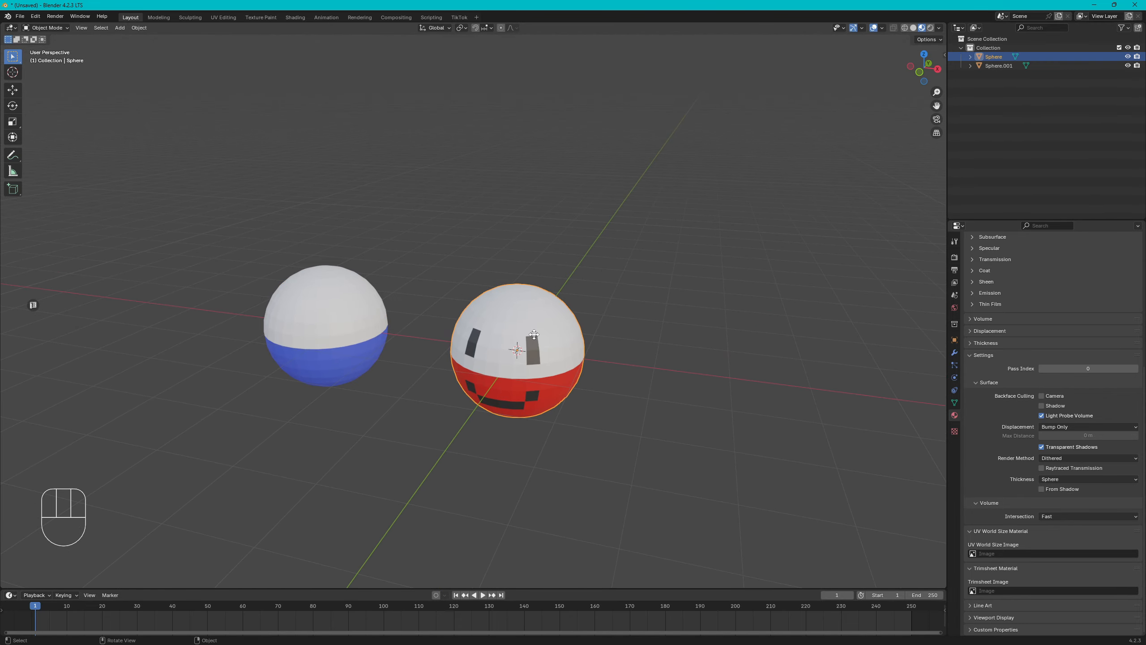
pyautogui.press('x')
pyautogui.click(504, 333)
pyautogui.click(349, 317)
pyautogui.hotkey('shift', 's')
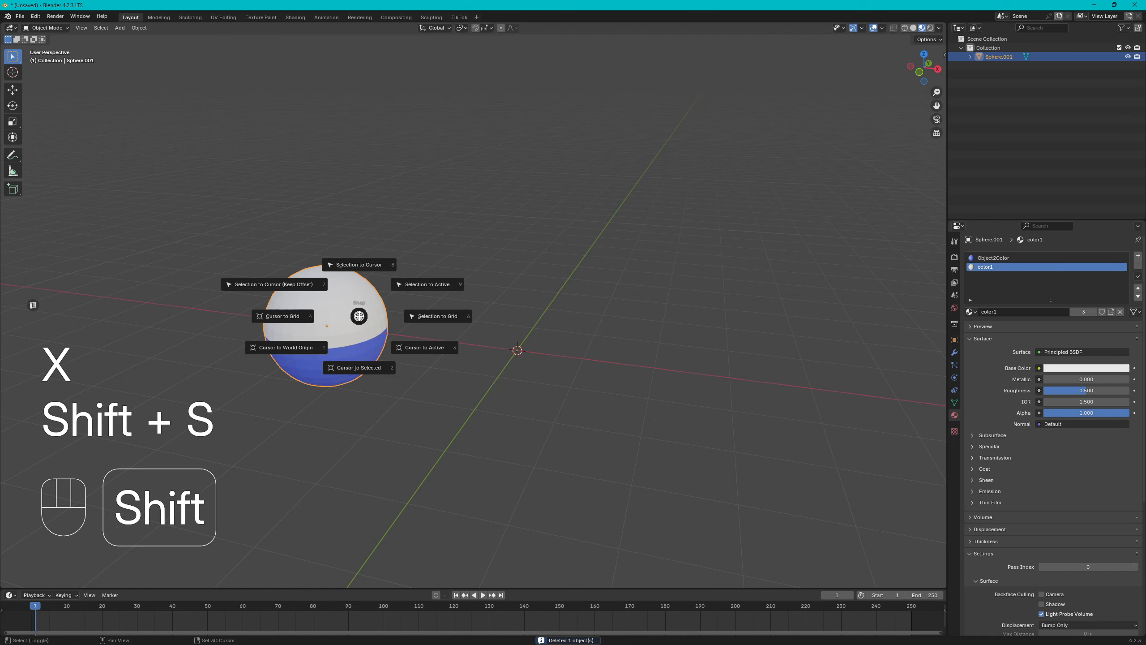
pyautogui.rightClick(494, 154)
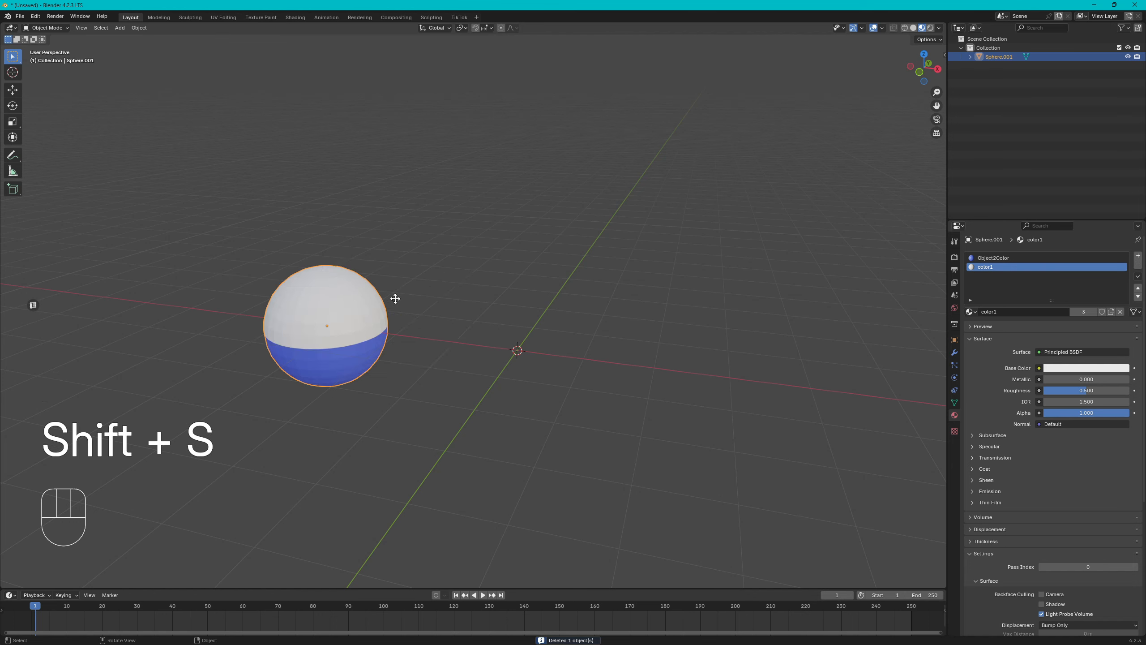
pyautogui.press('x')
# - Add a UV sphere at the world origin and shade it smooth, with the viewport in Solid shading
pyautogui.hotkey('shift', 'a')
pyautogui.moveTo(541, 320)
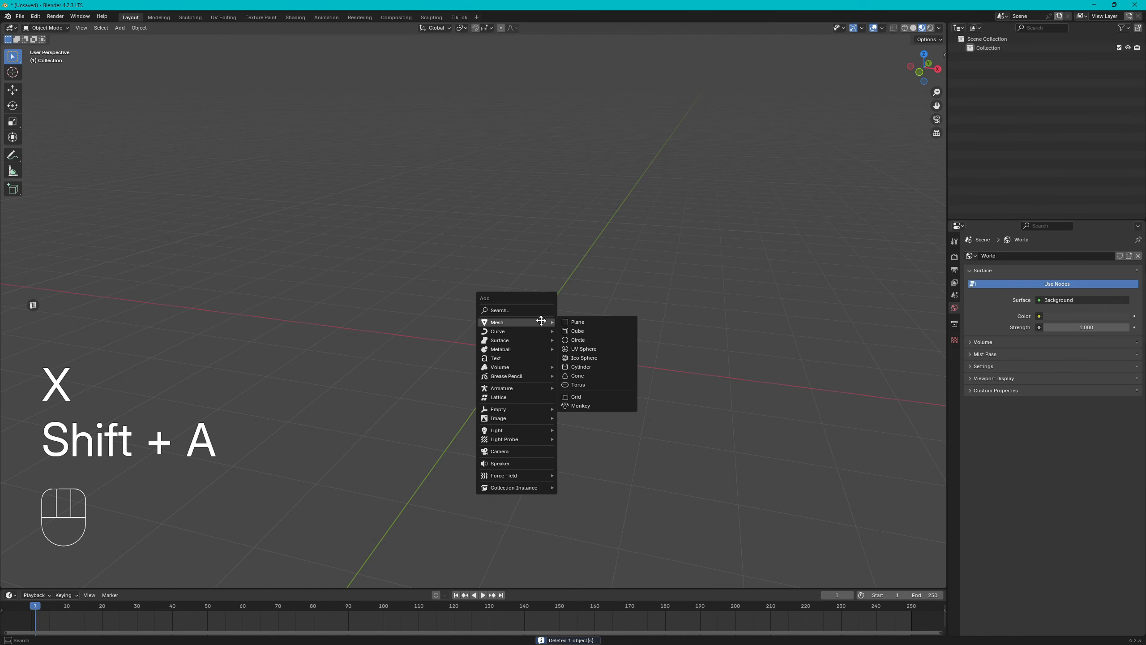
pyautogui.click(599, 349)
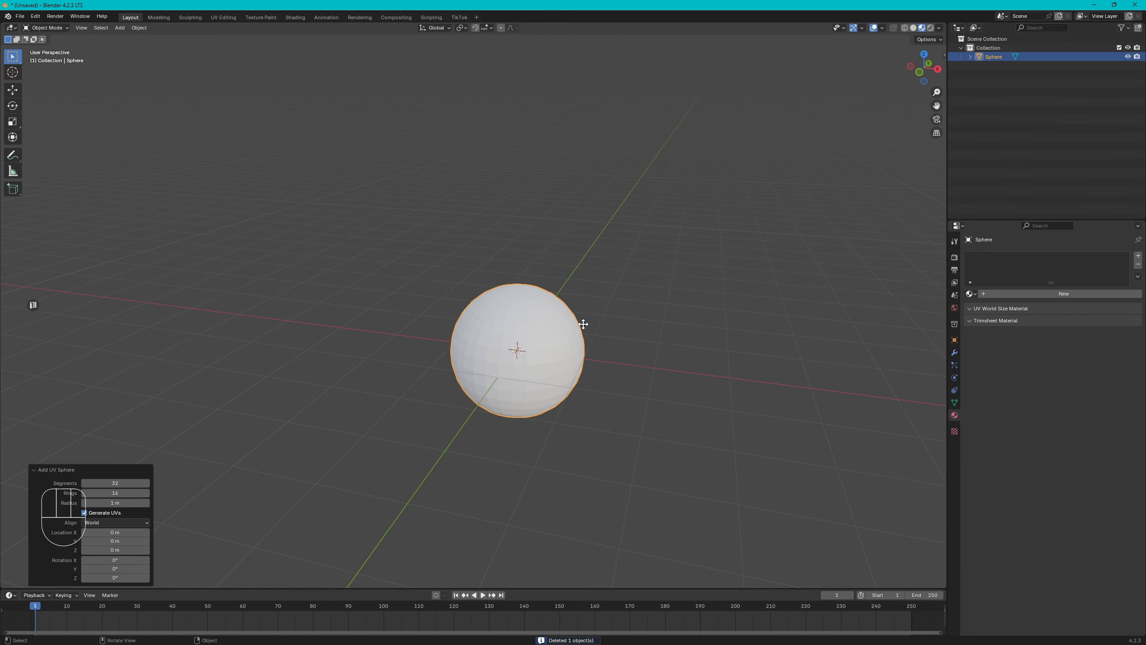
pyautogui.click(913, 28)
pyautogui.moveTo(587, 377); pyautogui.dragTo(637, 320, button='middle')
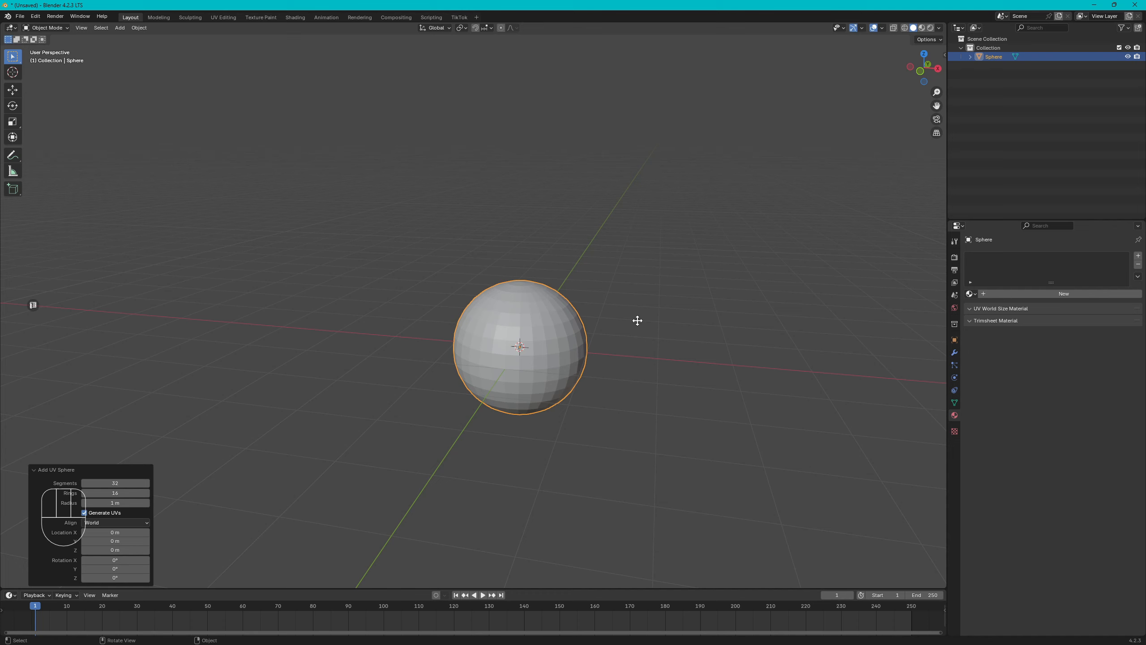
pyautogui.rightClick(650, 318)
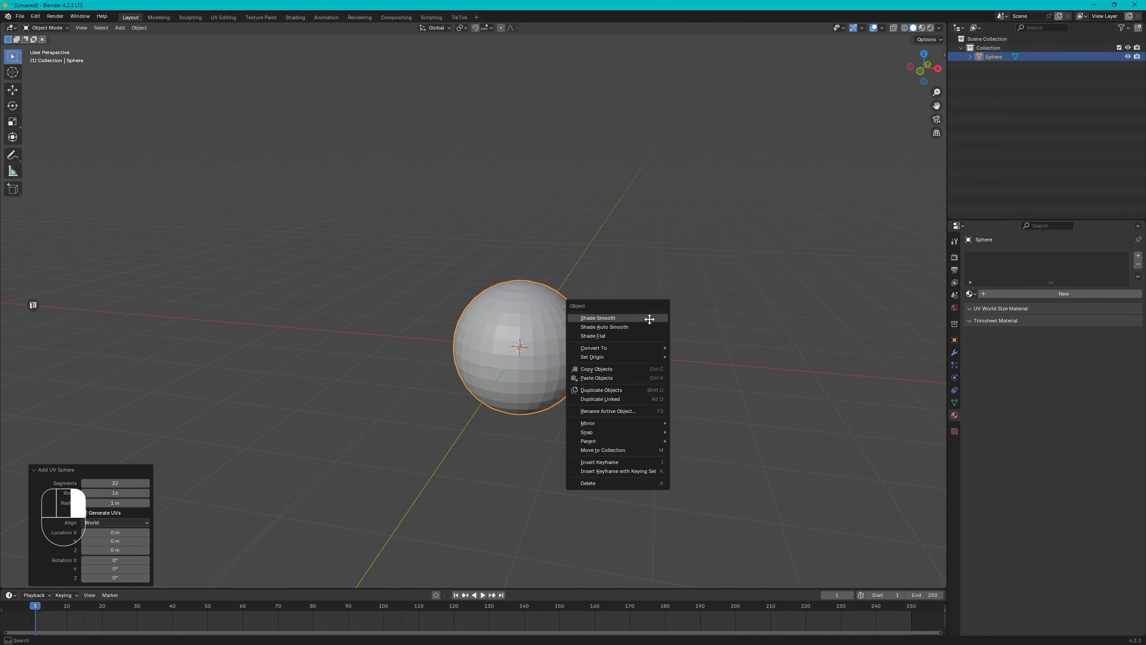
pyautogui.click(649, 318)
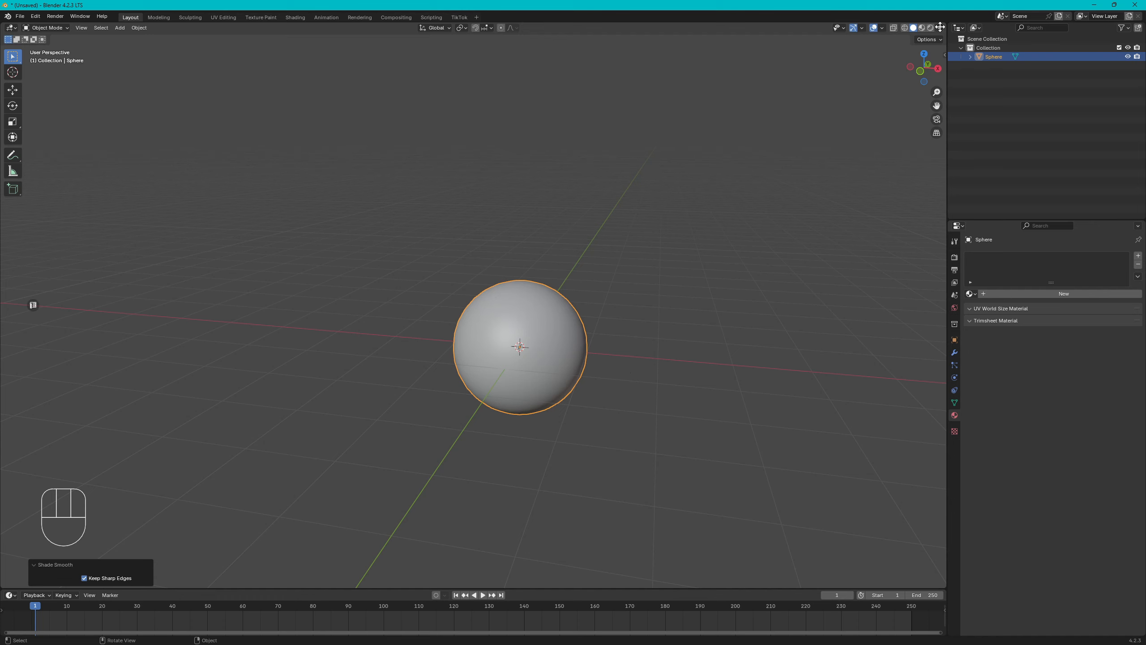
# - View the sphere in Material Preview shading and switch back to Solid shading
pyautogui.click(939, 28)
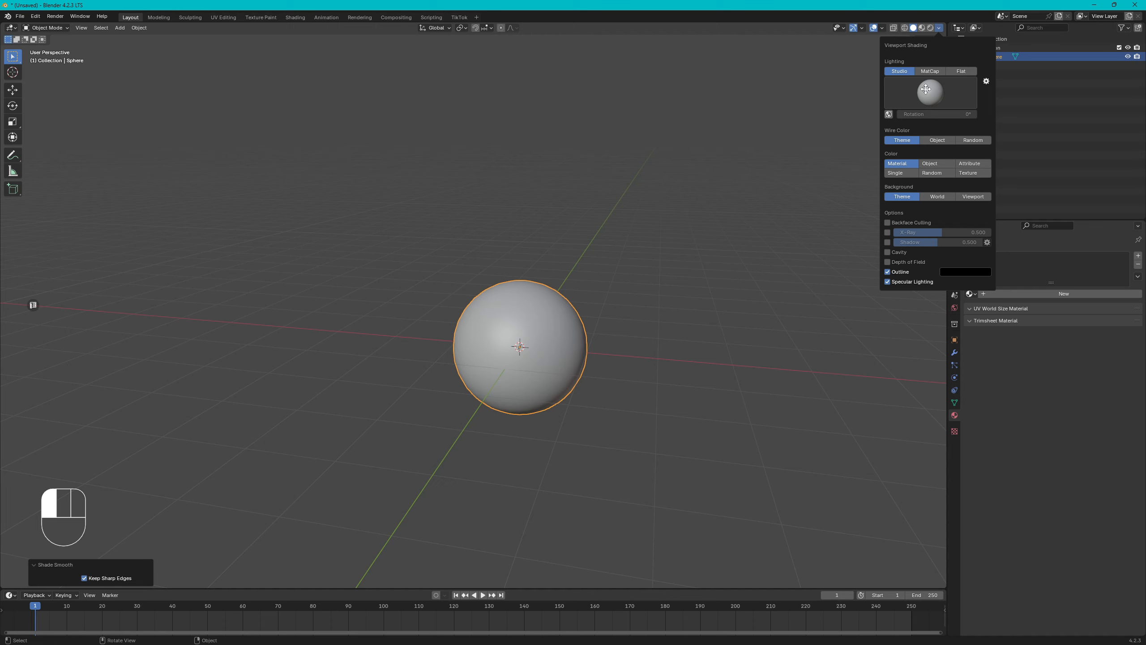
pyautogui.click(924, 29)
pyautogui.click(921, 28)
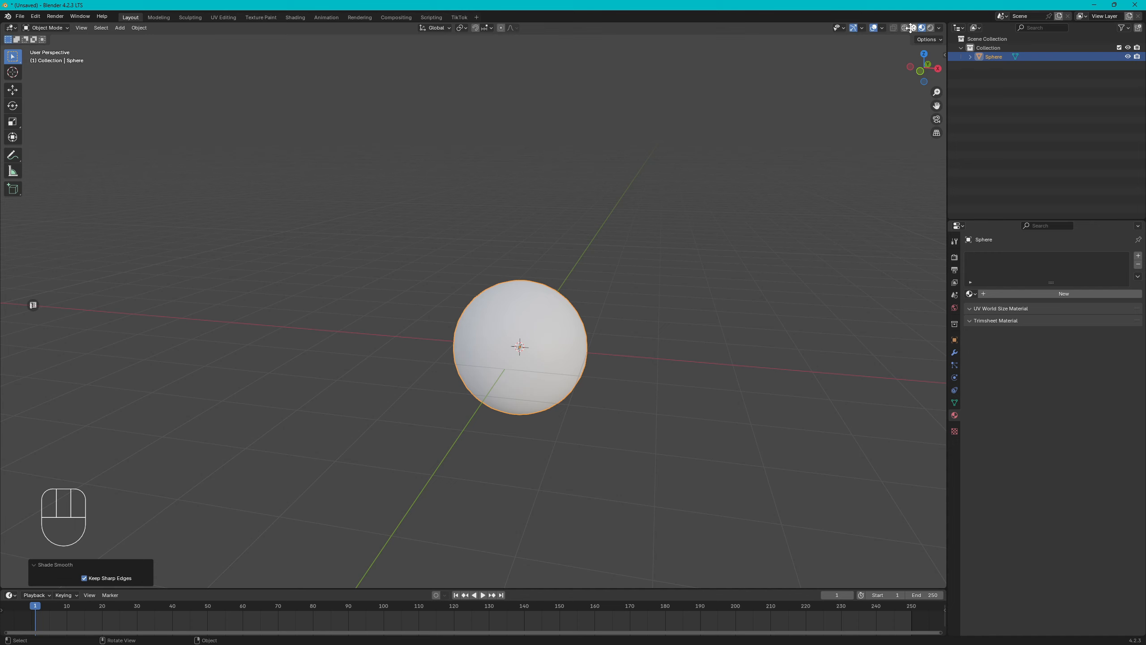
pyautogui.click(913, 28)
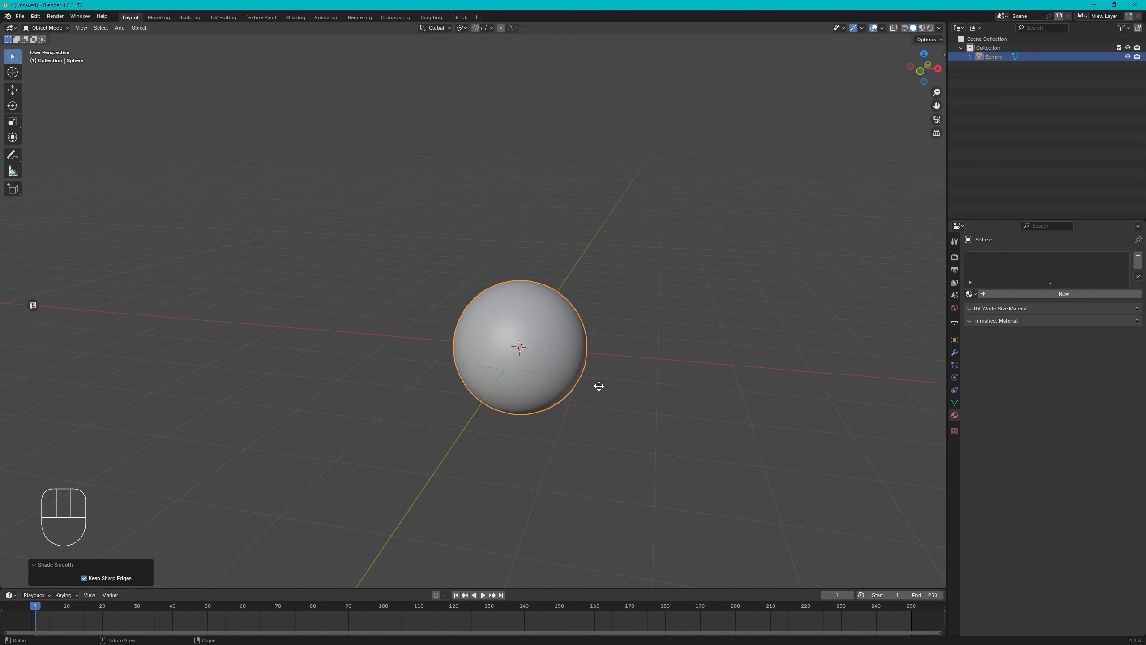
# - Switch the Solid shading lighting to MatCap and choose the glossy light grey matcap
pyautogui.click(939, 28)
pyautogui.click(938, 28)
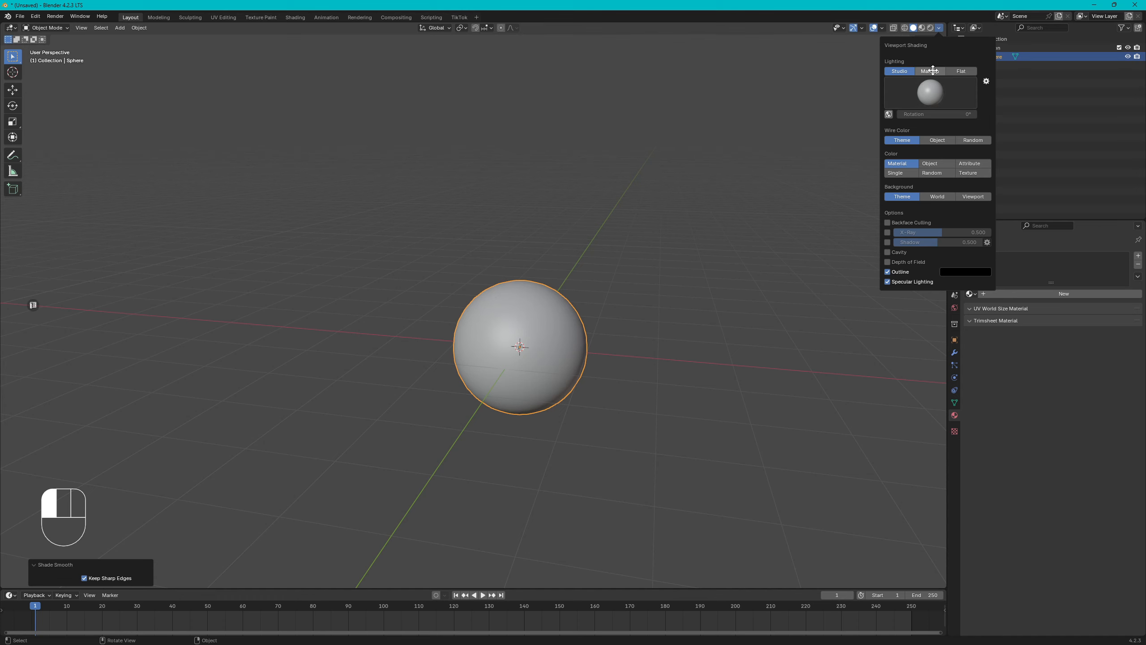
pyautogui.click(930, 71)
pyautogui.click(922, 98)
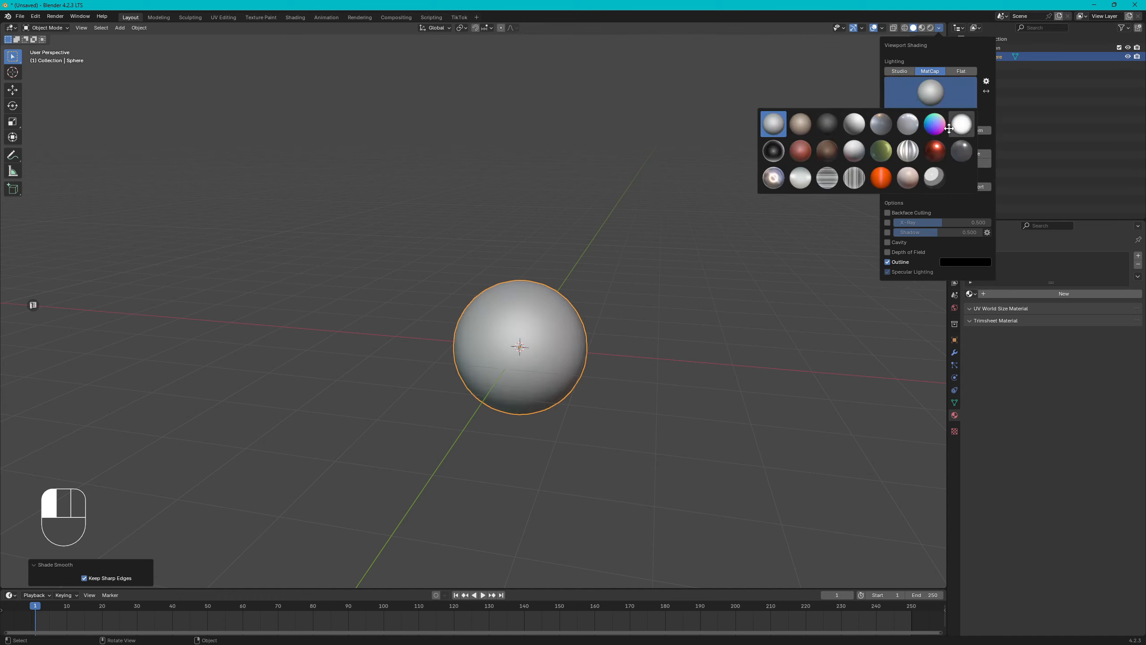
pyautogui.click(905, 125)
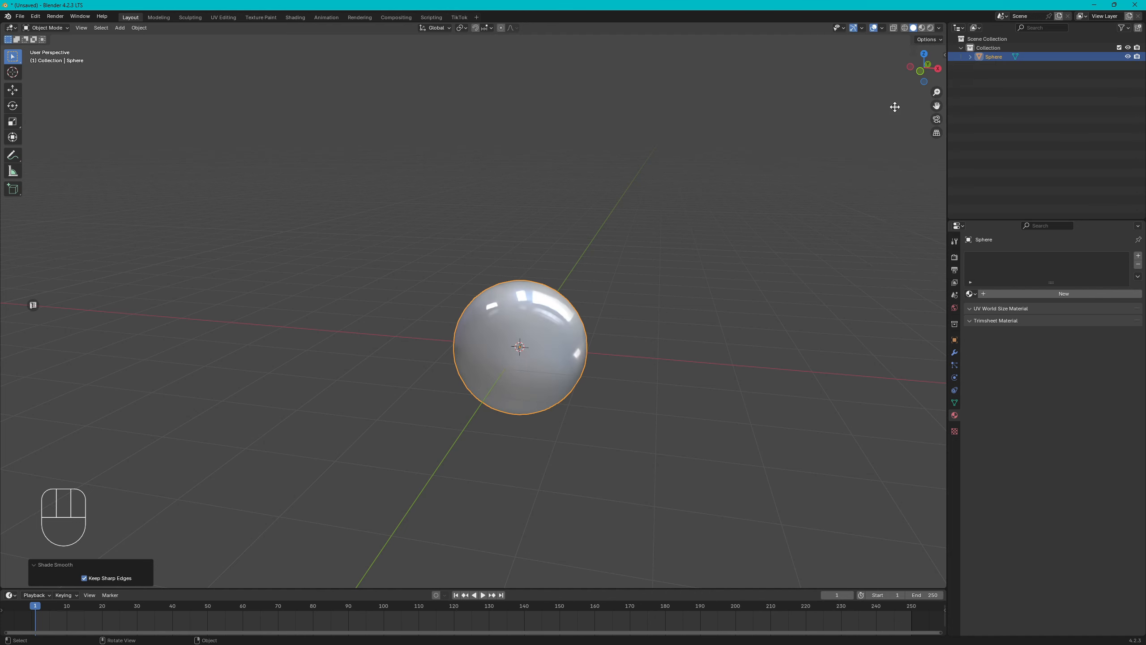
# - Try the glossy dark red matcap on the sphere
pyautogui.click(938, 28)
pyautogui.click(928, 95)
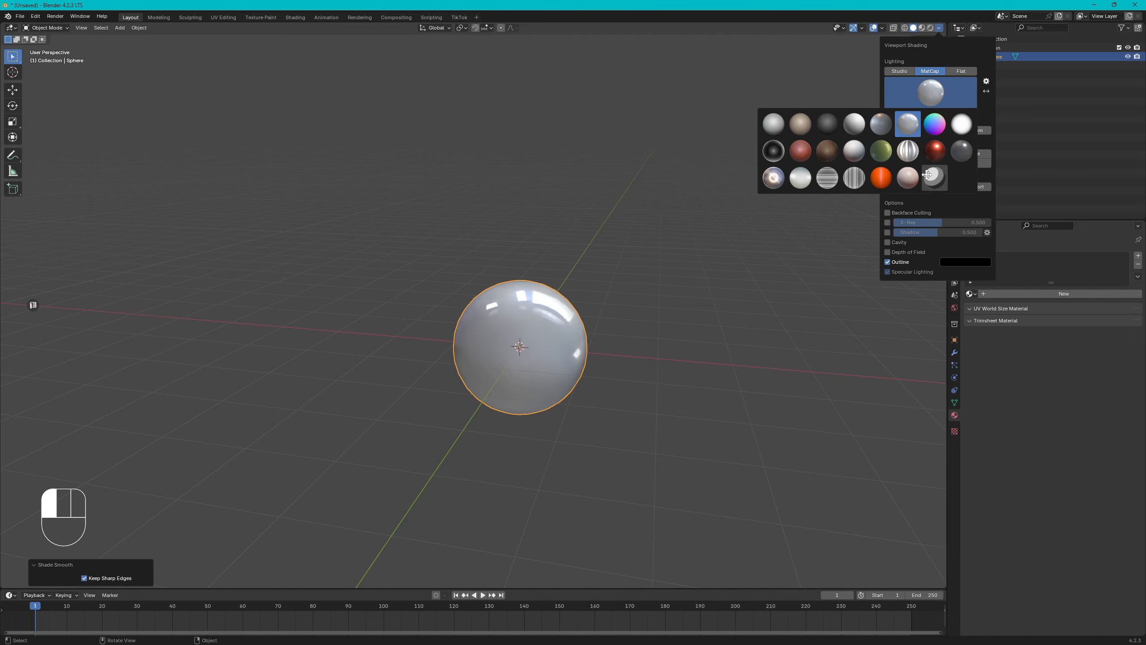
pyautogui.click(934, 151)
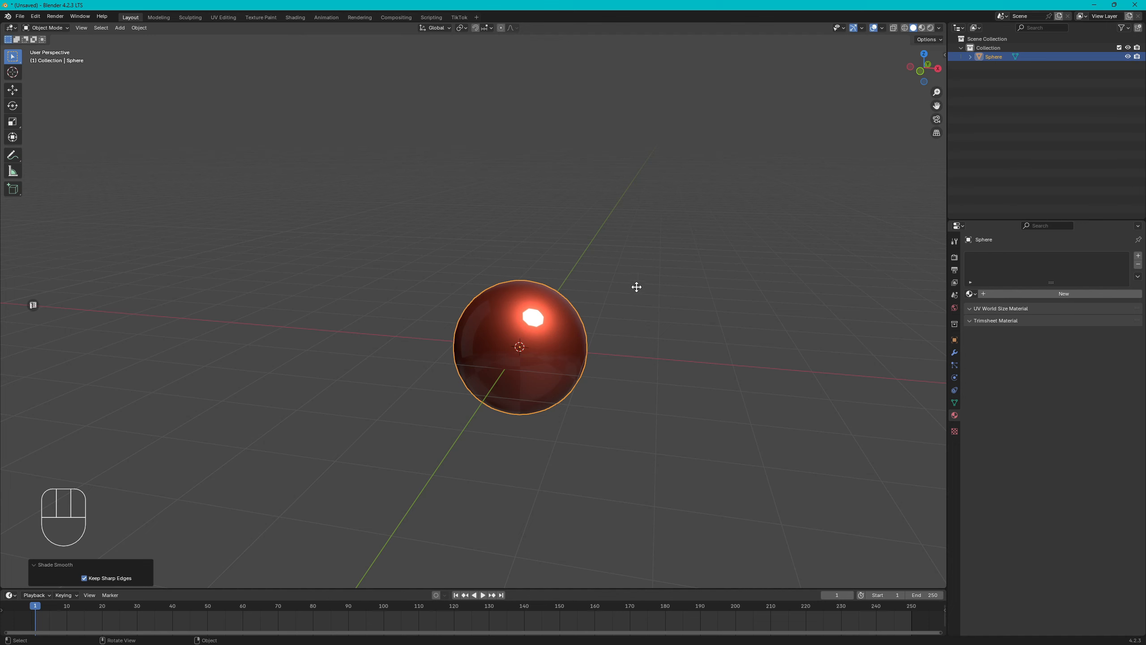
# - Change the viewport matcap to the soft white one with blue and reddish shading
pyautogui.click(940, 28)
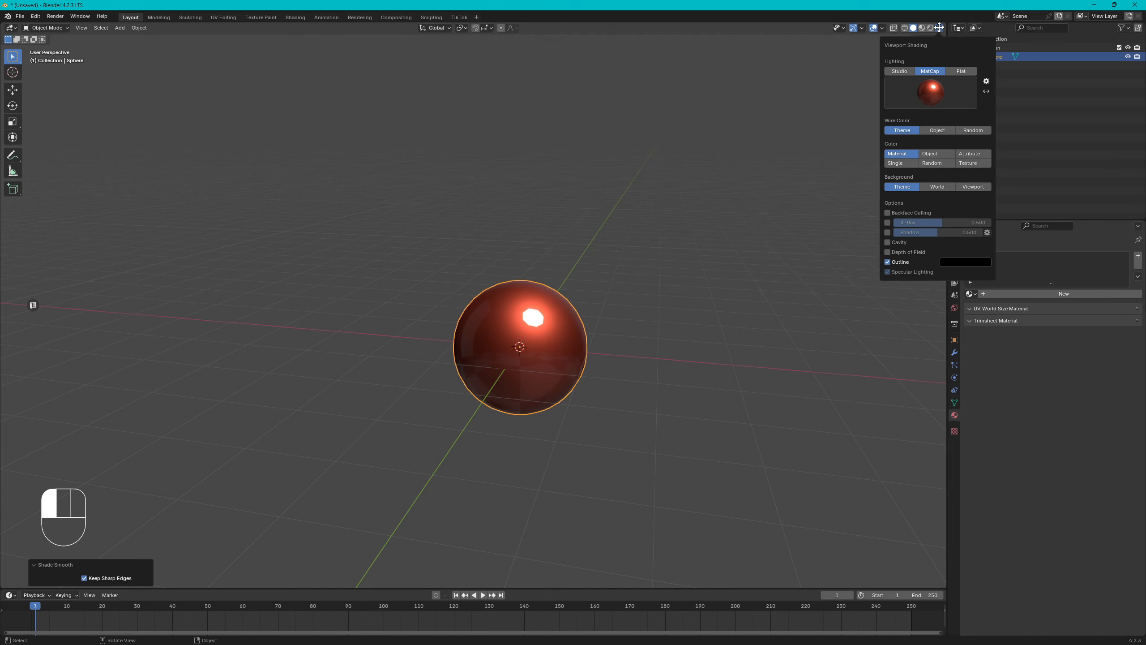
pyautogui.click(931, 93)
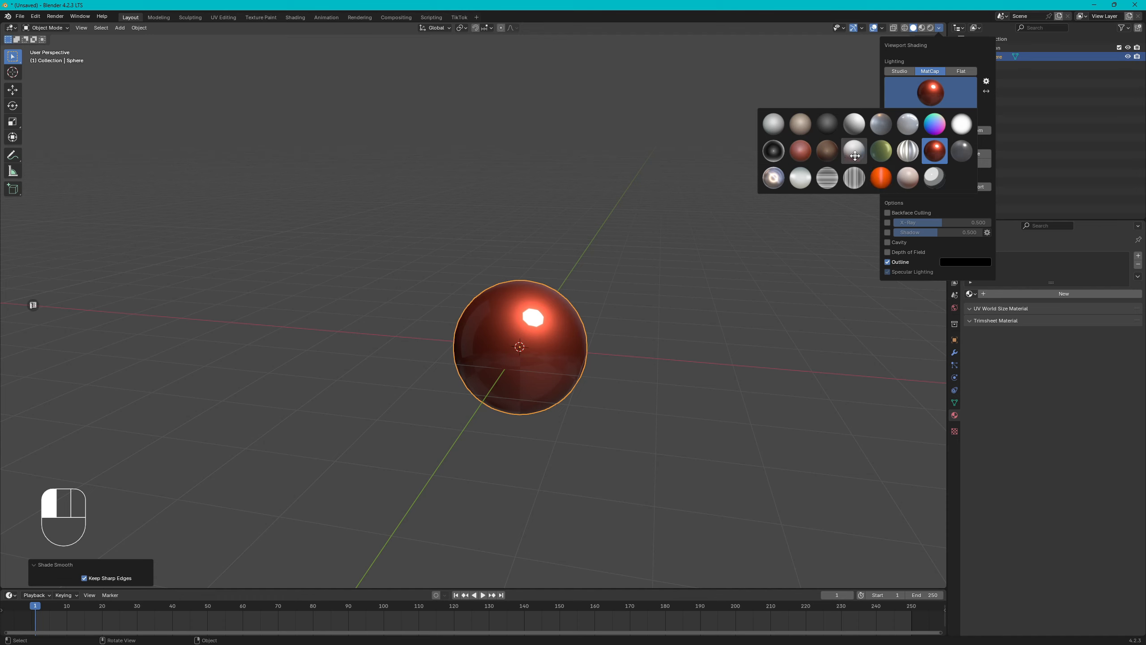
pyautogui.click(854, 155)
pyautogui.moveTo(520, 359)
pyautogui.mouseDown(button='middle')
pyautogui.moveTo(606, 382)
pyautogui.moveTo(581, 370)
pyautogui.mouseUp(button='middle')
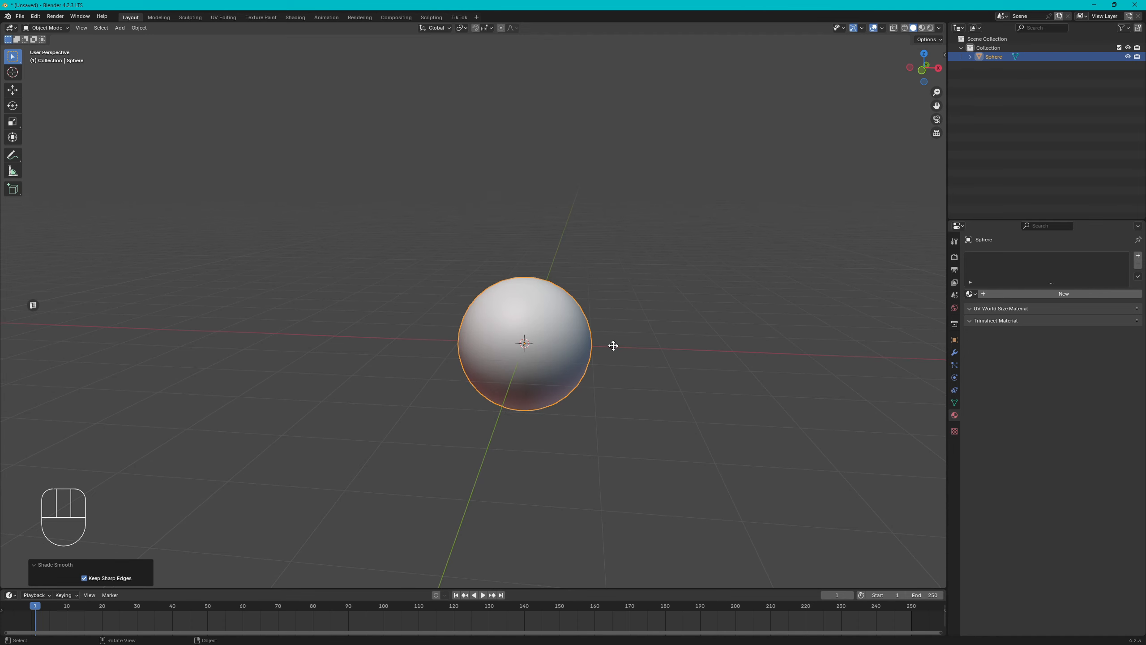
pyautogui.click(939, 27)
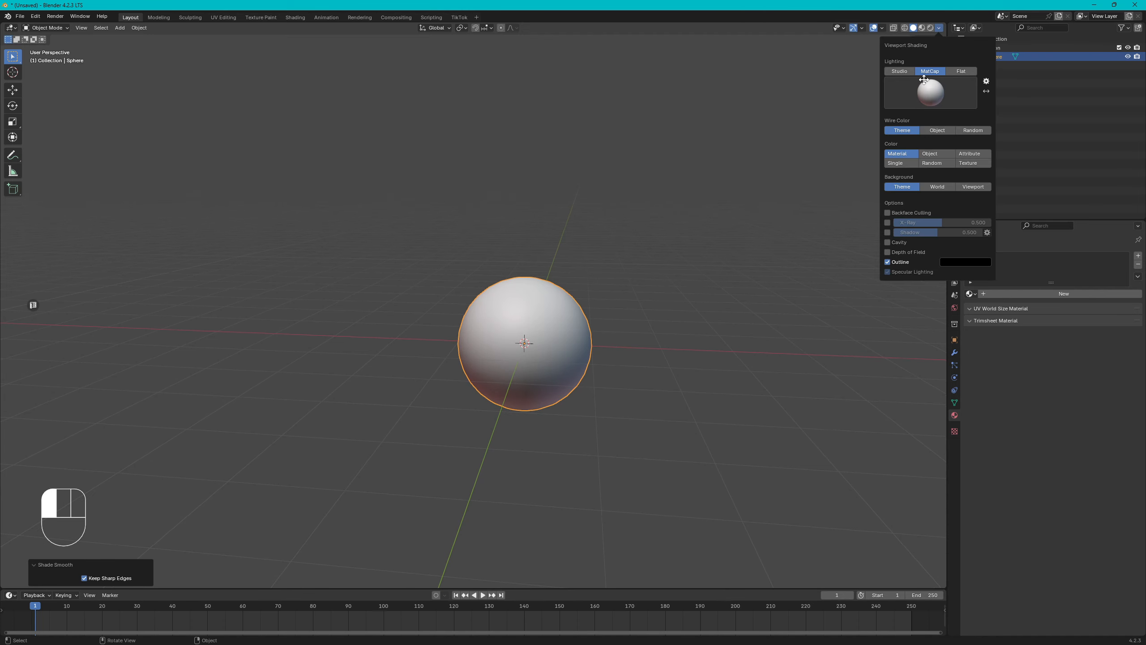
pyautogui.click(909, 71)
pyautogui.click(914, 71)
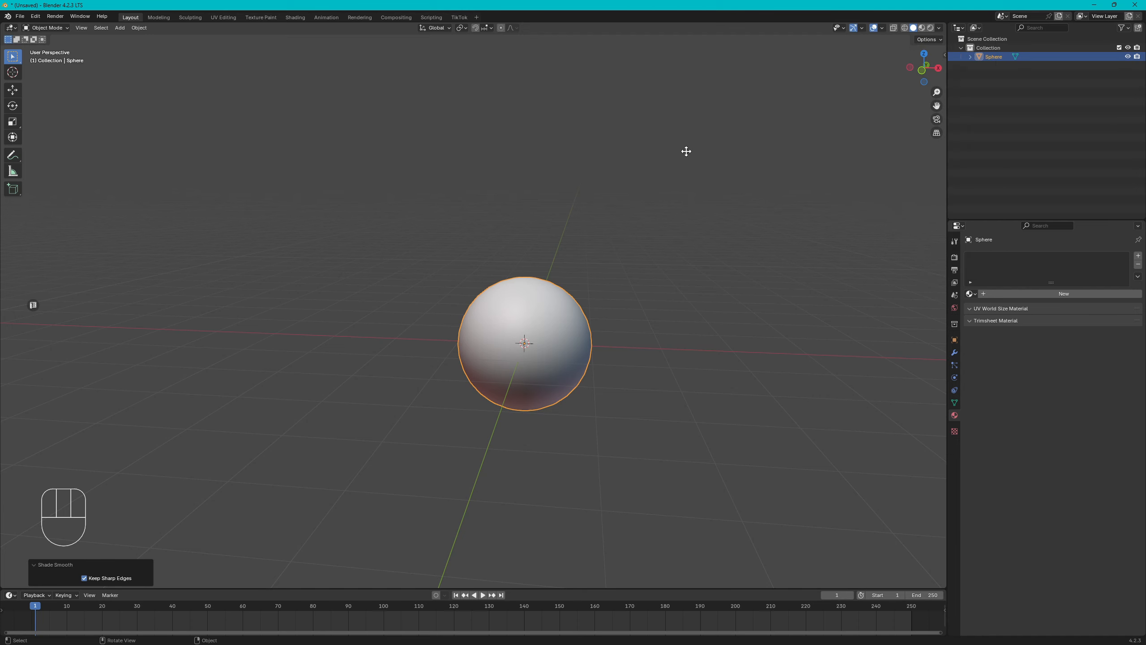
# - Enable Cavity in the viewport shading options and inspect the sphere up close
pyautogui.click(941, 27)
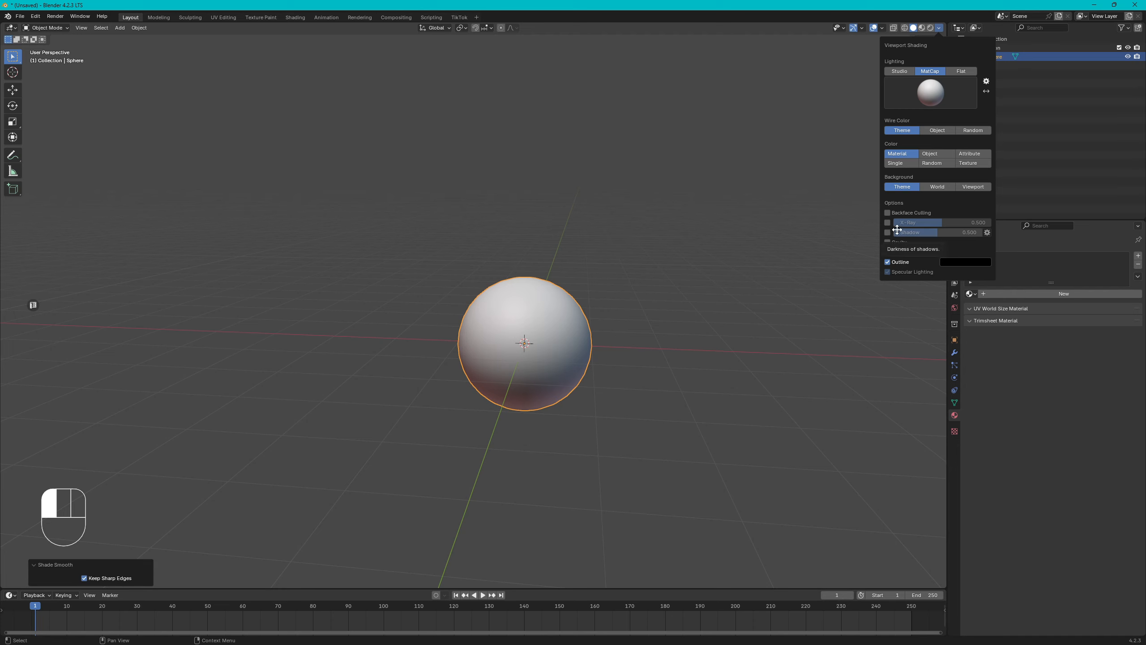
pyautogui.click(888, 243)
pyautogui.scroll(2, 654, 335)
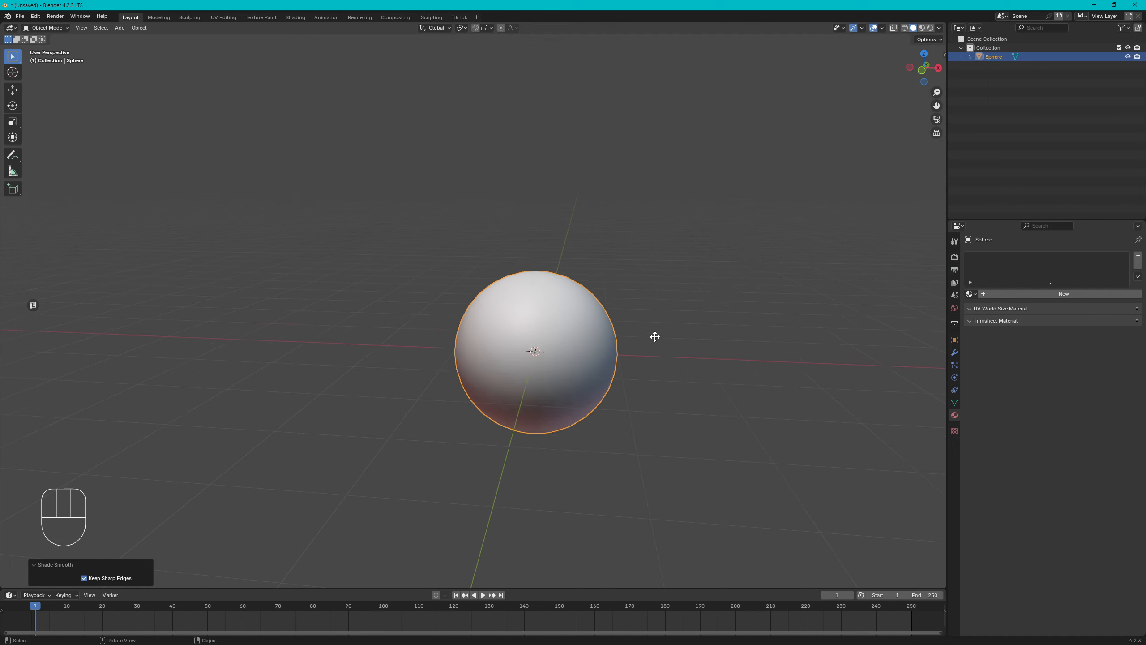
pyautogui.click(723, 299)
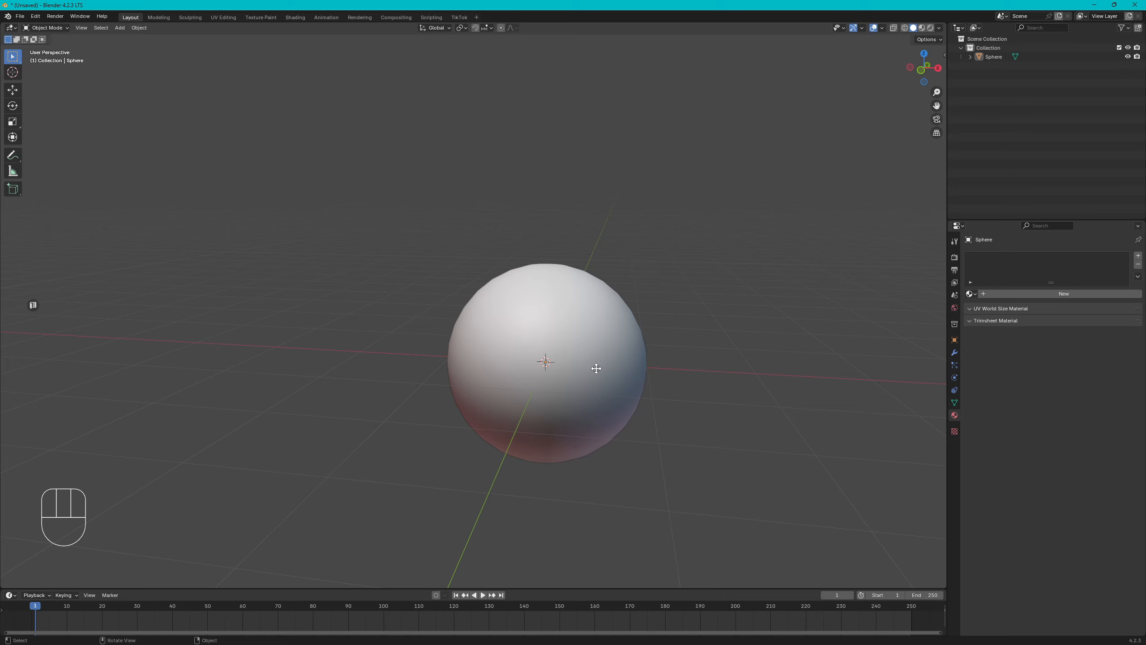
pyautogui.click(584, 320)
# - Add a cube and move it about 2.87 m along the negative X axis, beside the sphere
pyautogui.scroll(-3, 624, 313)
pyautogui.hotkey('shift', 'a')
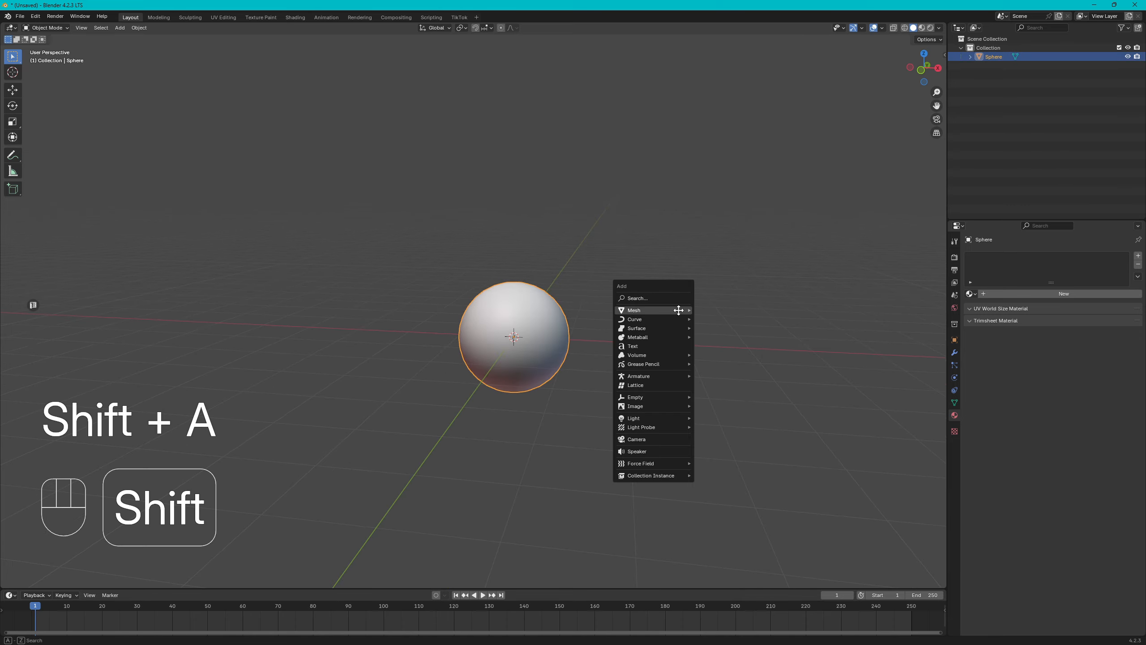
pyautogui.moveTo(670, 310)
pyautogui.click(747, 320)
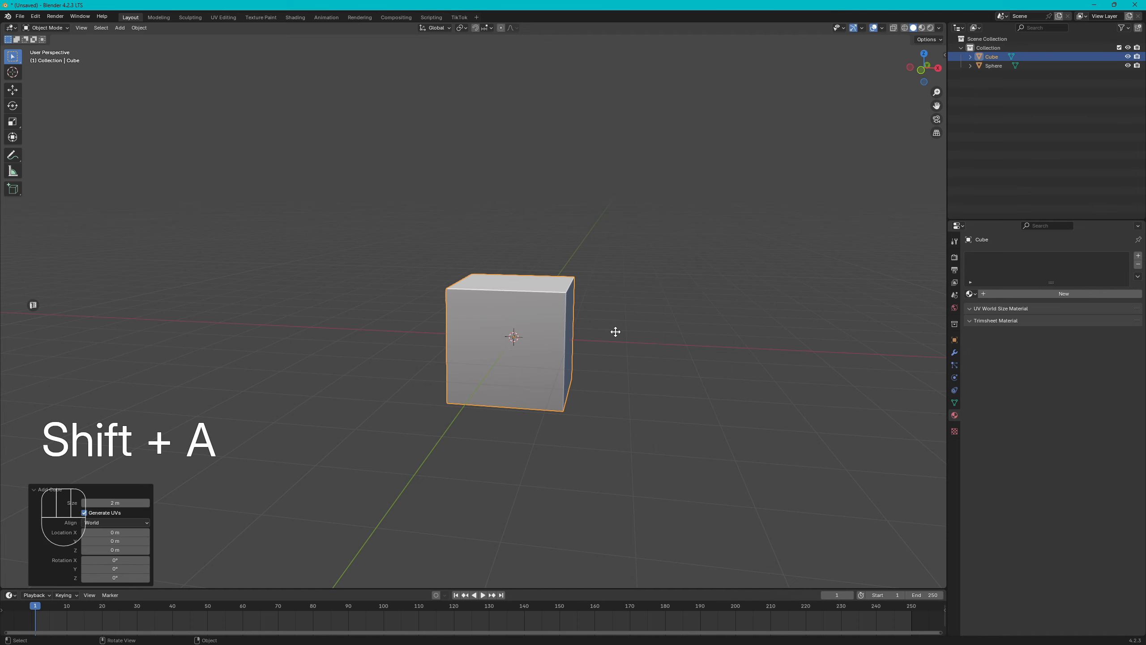
pyautogui.press('g')
pyautogui.press('x')
pyautogui.click(438, 320)
pyautogui.keyDown('shift'); pyautogui.moveTo(437, 320); pyautogui.dragTo(473, 323, button='middle'); pyautogui.keyUp('shift')
pyautogui.scroll(3, 536, 325)
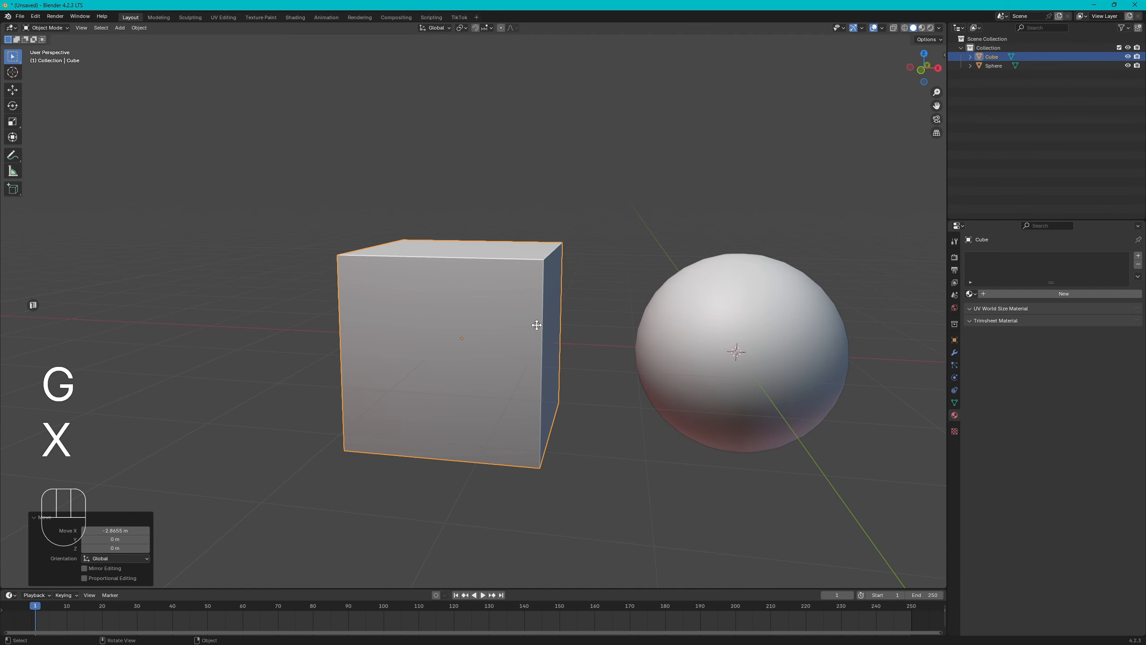
# - Set the Cavity ridge to 2.000 and valley to 0.500 in the viewport shading options and check the cube's edges
pyautogui.scroll(2, 536, 325)
pyautogui.moveTo(563, 290); pyautogui.dragTo(566, 307, button='middle')
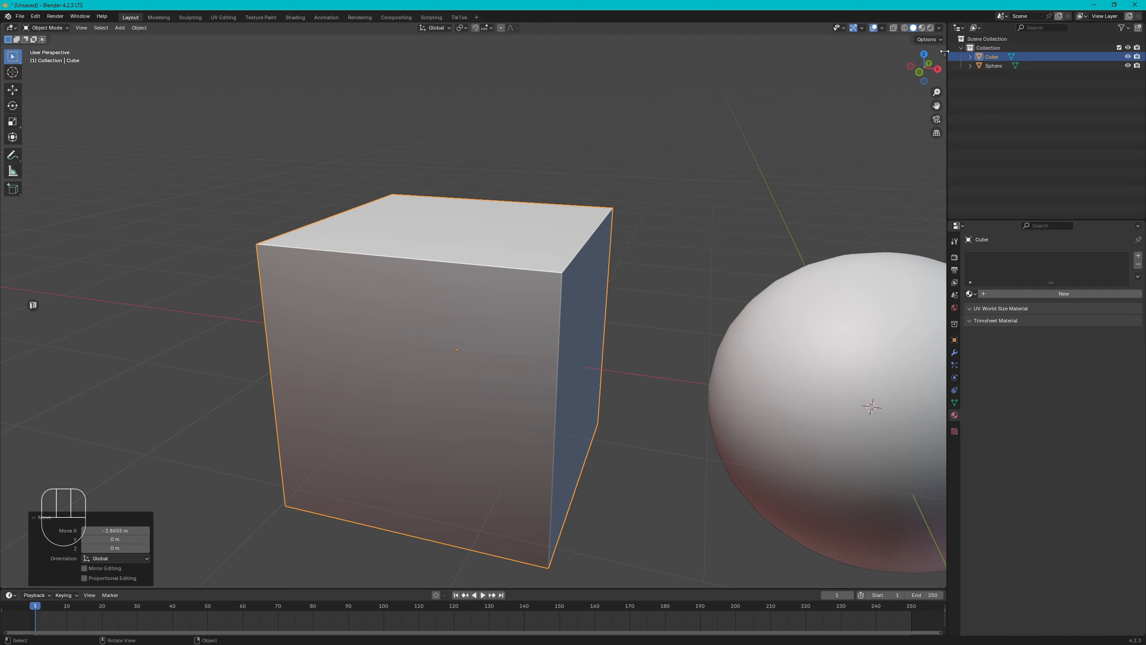
pyautogui.click(940, 28)
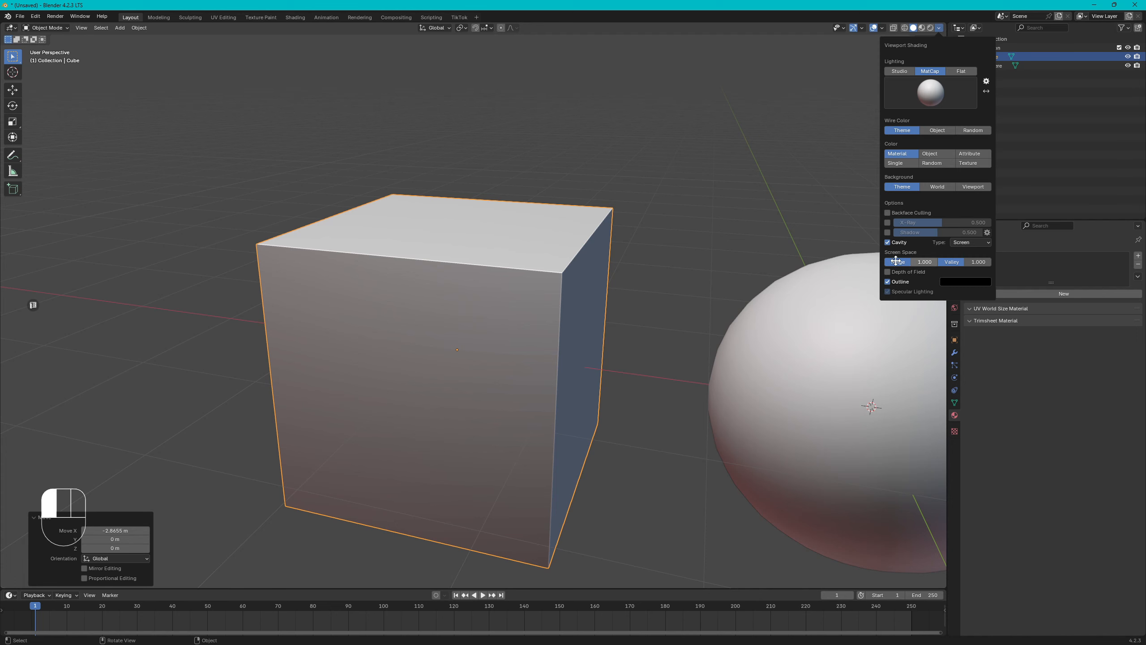
pyautogui.moveTo(896, 260); pyautogui.dragTo(969, 264)
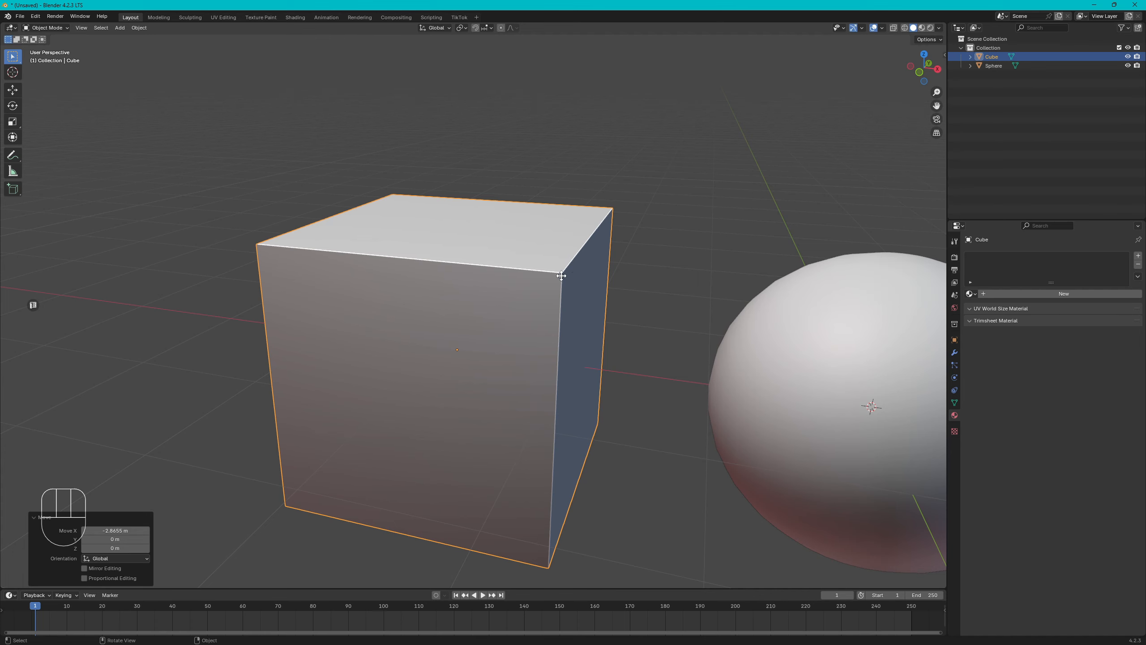
pyautogui.click(939, 29)
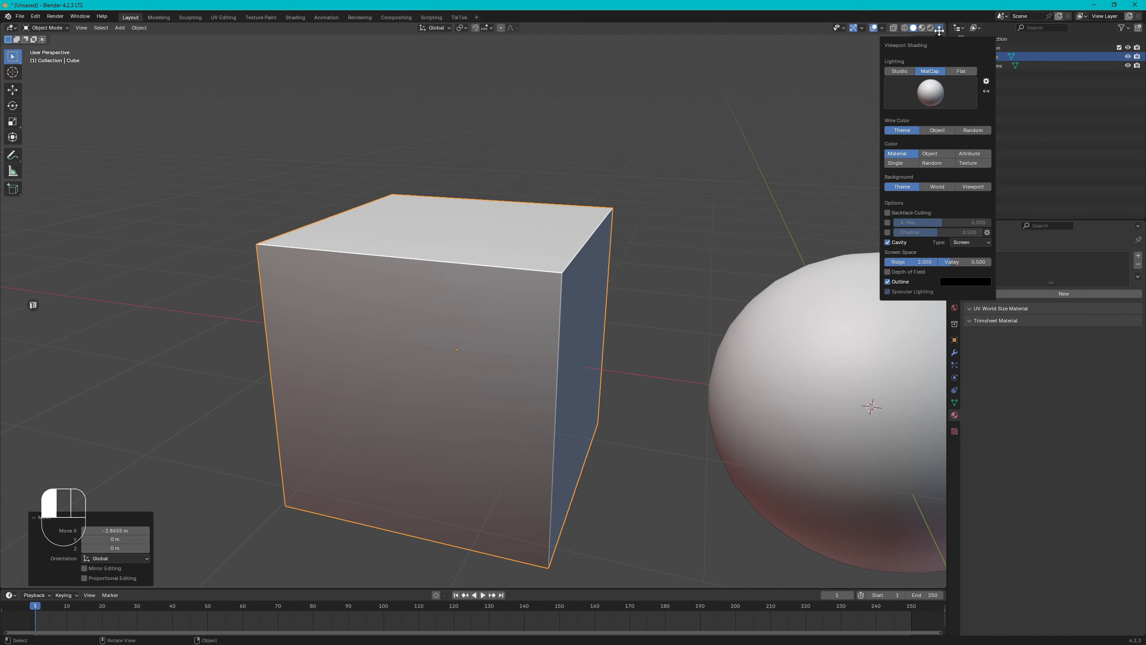
# - Extrude the cube's top face upward about 0.85 m and inset it
pyautogui.scroll(-4, 570, 304)
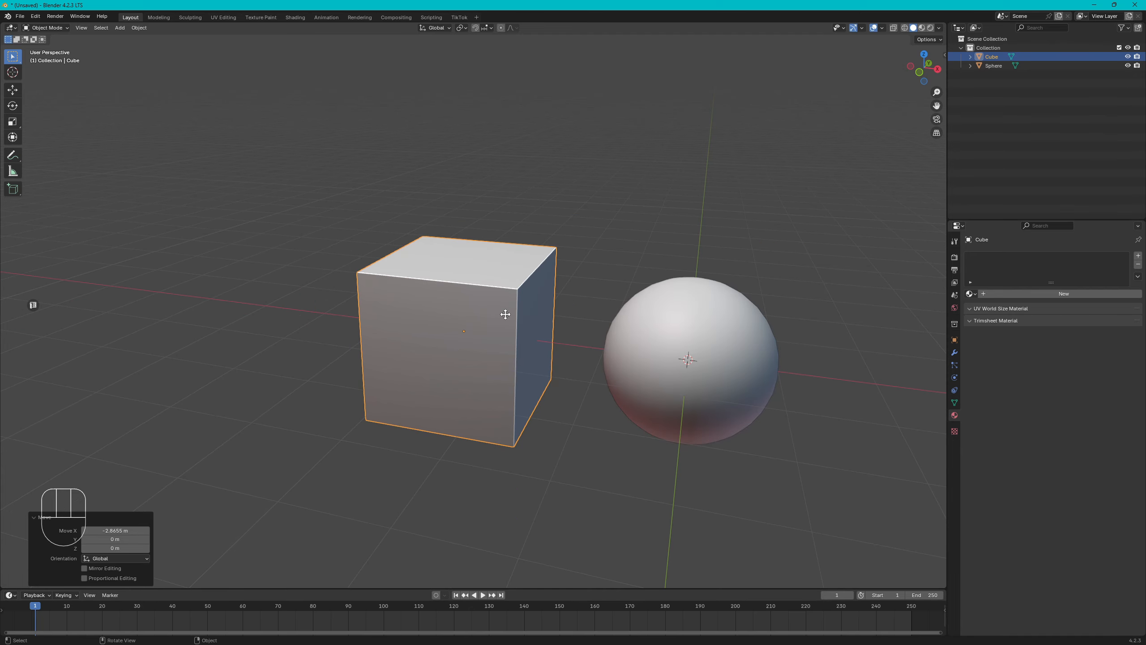
pyautogui.press('Tab')
pyautogui.press('e')
pyautogui.click(654, 238)
pyautogui.press('i')
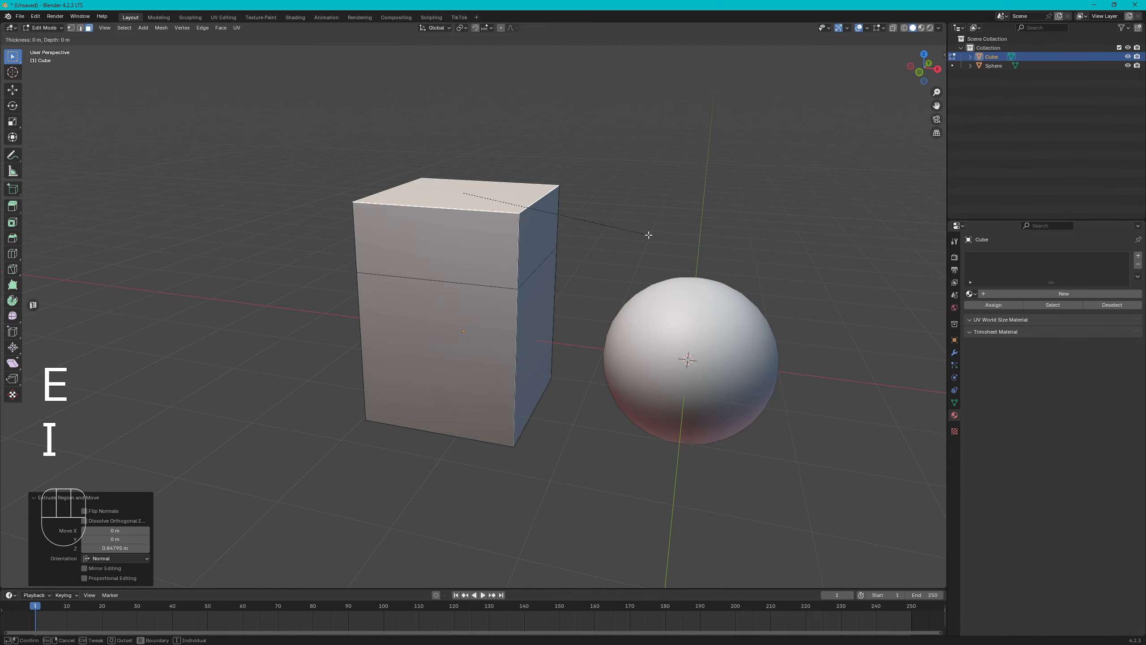
pyautogui.click(605, 222)
# - Extrude a smaller block up from the recessed top of the cube and another one out of its front face
pyautogui.press('e')
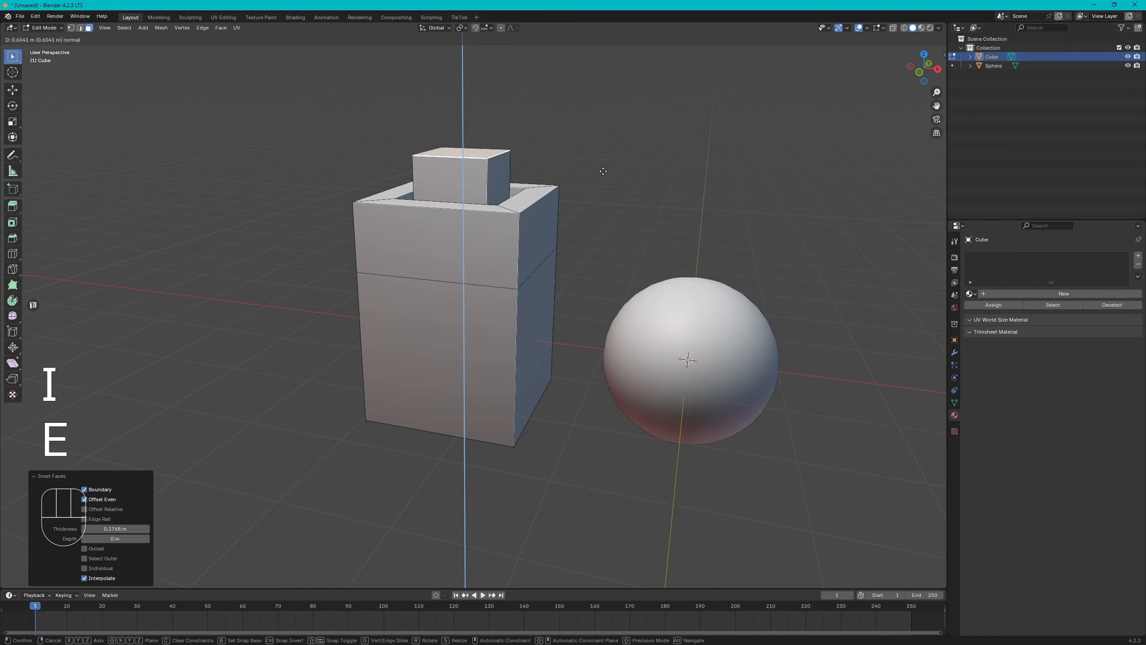
pyautogui.click(600, 155)
pyautogui.click(467, 351)
pyautogui.press('Tab')
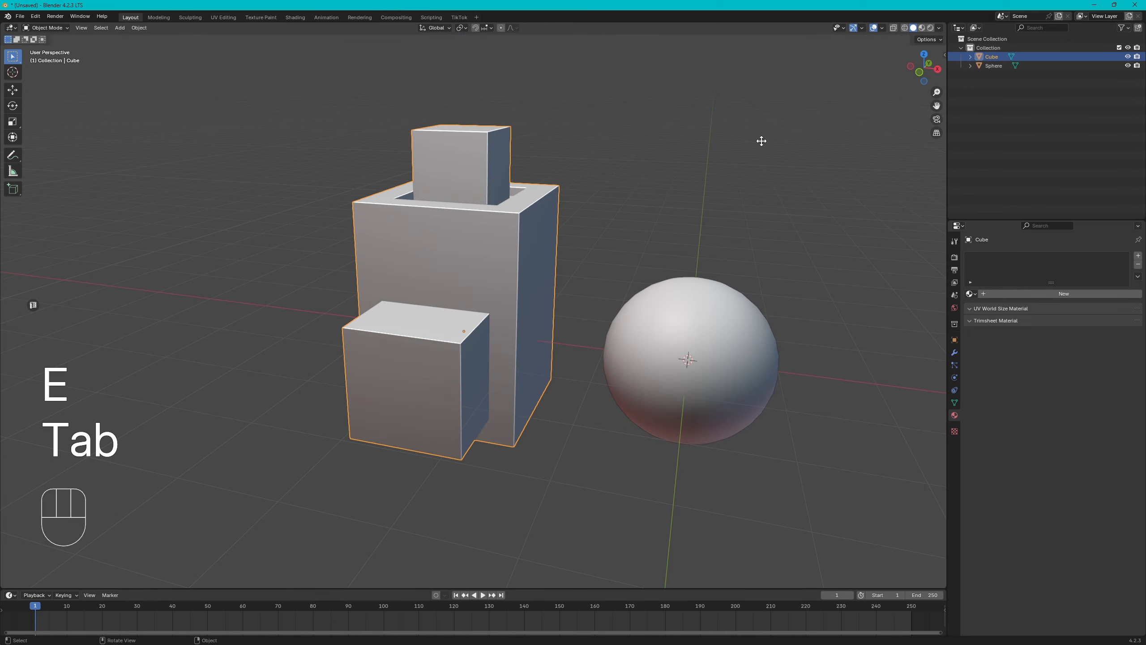
pyautogui.click(761, 141)
# - Scale the edge loop inside the top recess to 0.947 and raise it about 0.02 m along Z, ending in Object Mode
pyautogui.moveTo(569, 281); pyautogui.dragTo(547, 316, button='middle')
pyautogui.scroll(5, 547, 317)
pyautogui.press('Tab')
pyautogui.keyDown('shift'); pyautogui.moveTo(547, 316); pyautogui.dragTo(551, 364, button='middle'); pyautogui.keyUp('shift')
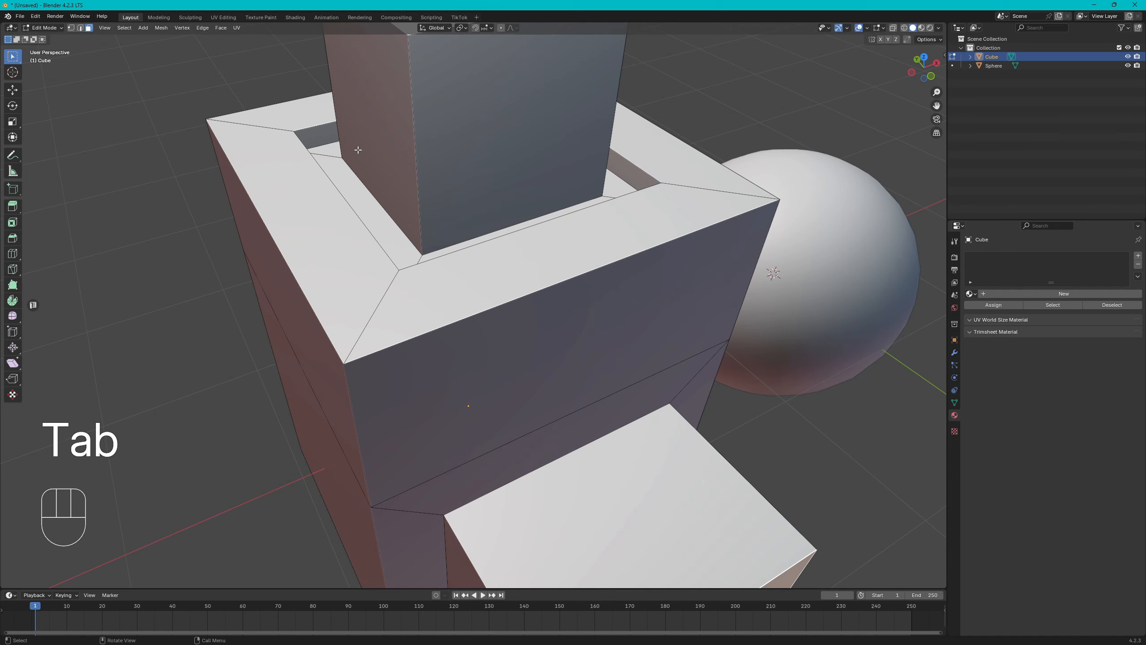
pyautogui.click(80, 28)
pyautogui.press('a')
pyautogui.press('a')
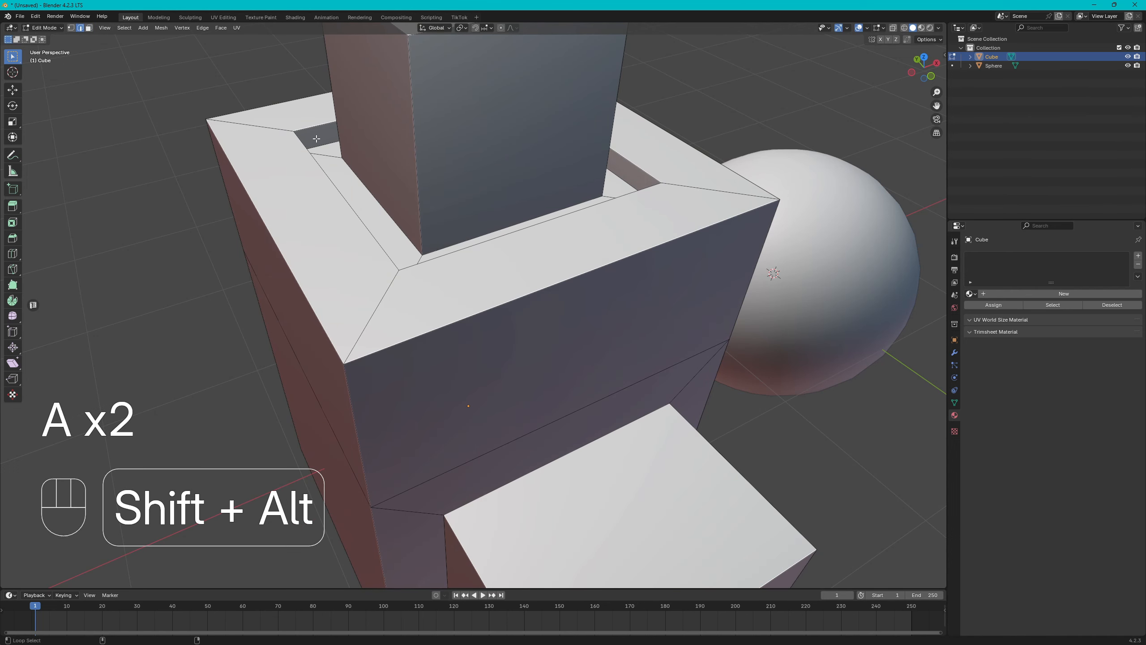
pyautogui.keyDown('alt'); pyautogui.keyDown('shift'); pyautogui.click(623, 180); pyautogui.keyUp('shift'); pyautogui.keyUp('alt')
pyautogui.press('s')
pyautogui.press('g')
pyautogui.press('z')
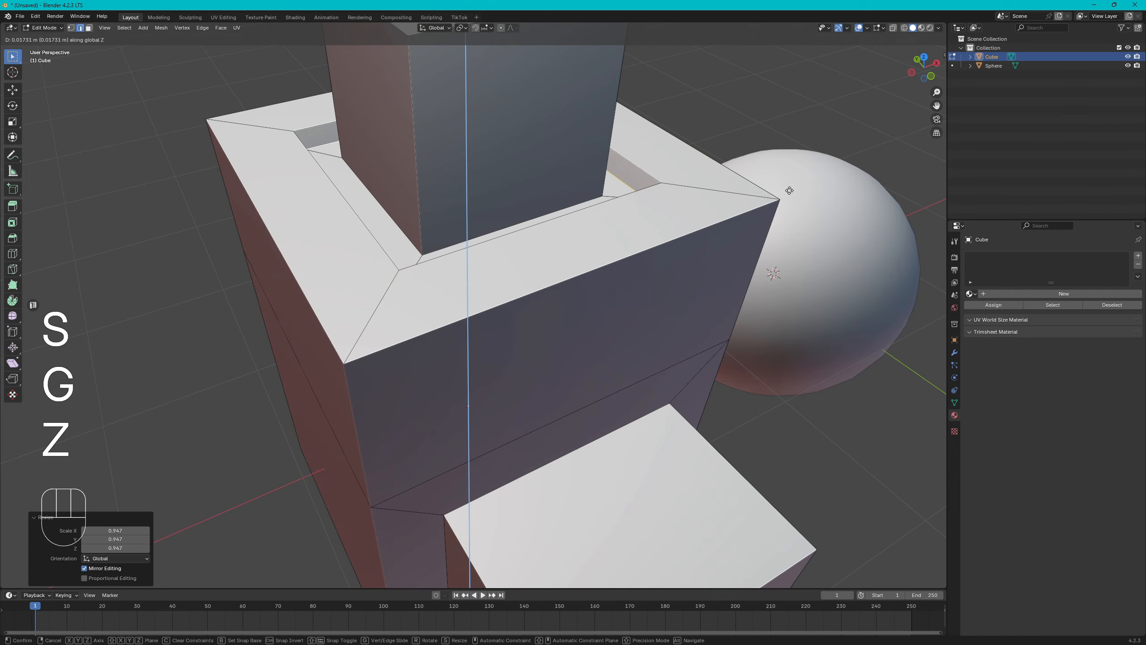
pyautogui.click(788, 190)
pyautogui.press('Tab')
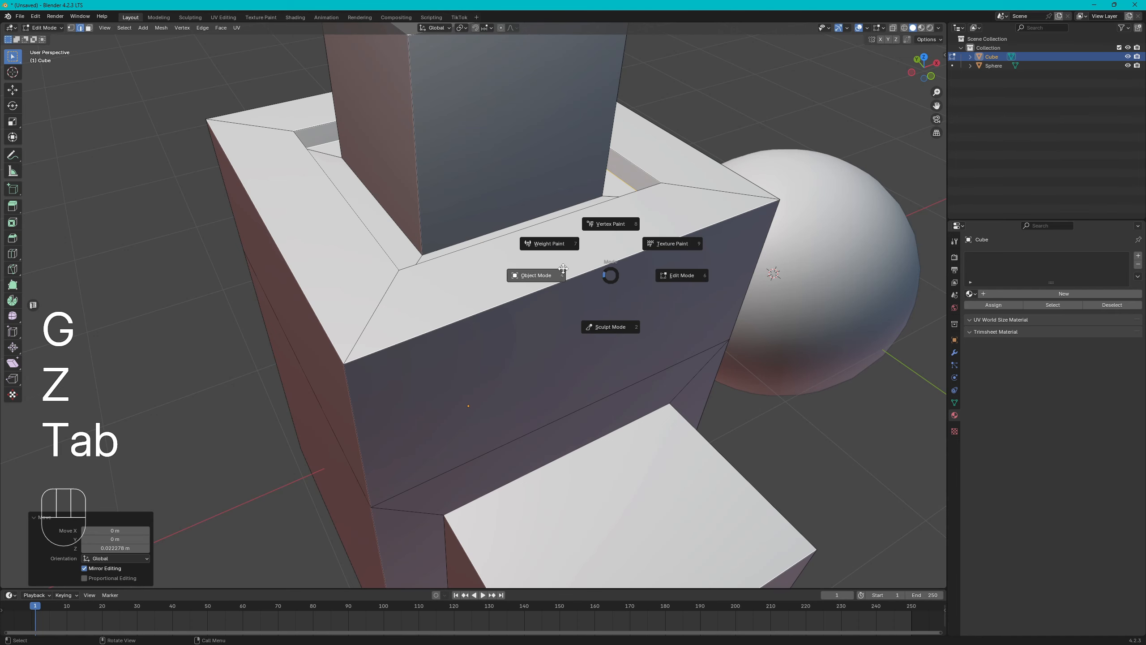
pyautogui.click(553, 274)
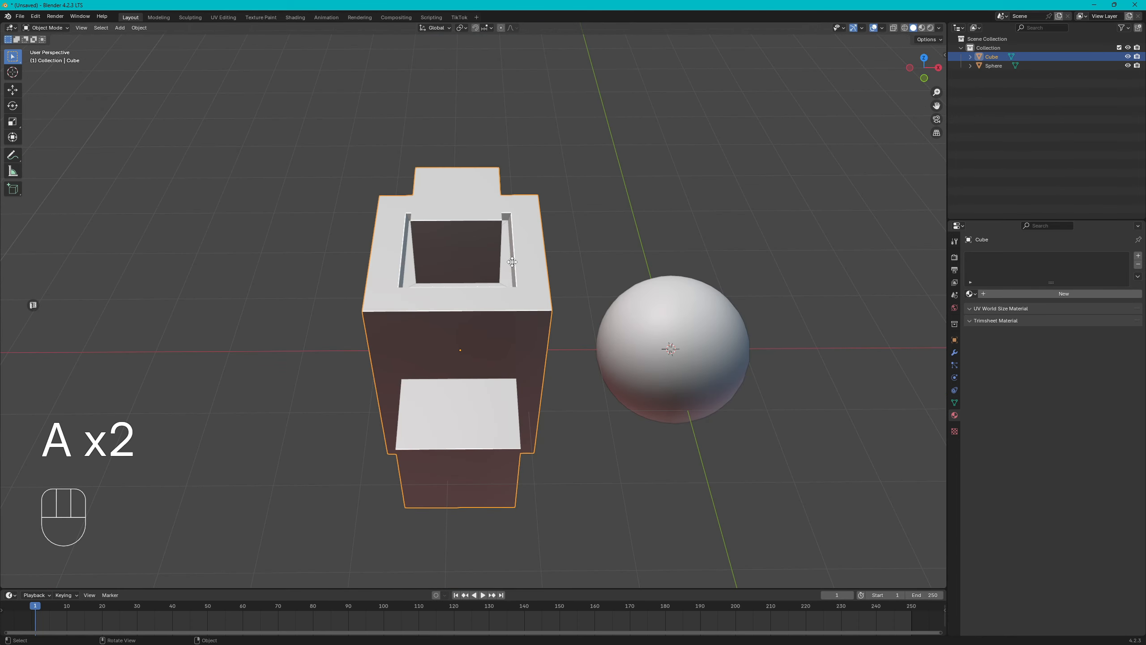
# - Apply Shade Smooth to the modified cube
pyautogui.scroll(2, 517, 250)
pyautogui.moveTo(516, 250); pyautogui.dragTo(455, 223, button='middle')
pyautogui.rightClick(456, 223)
pyautogui.click(452, 228)
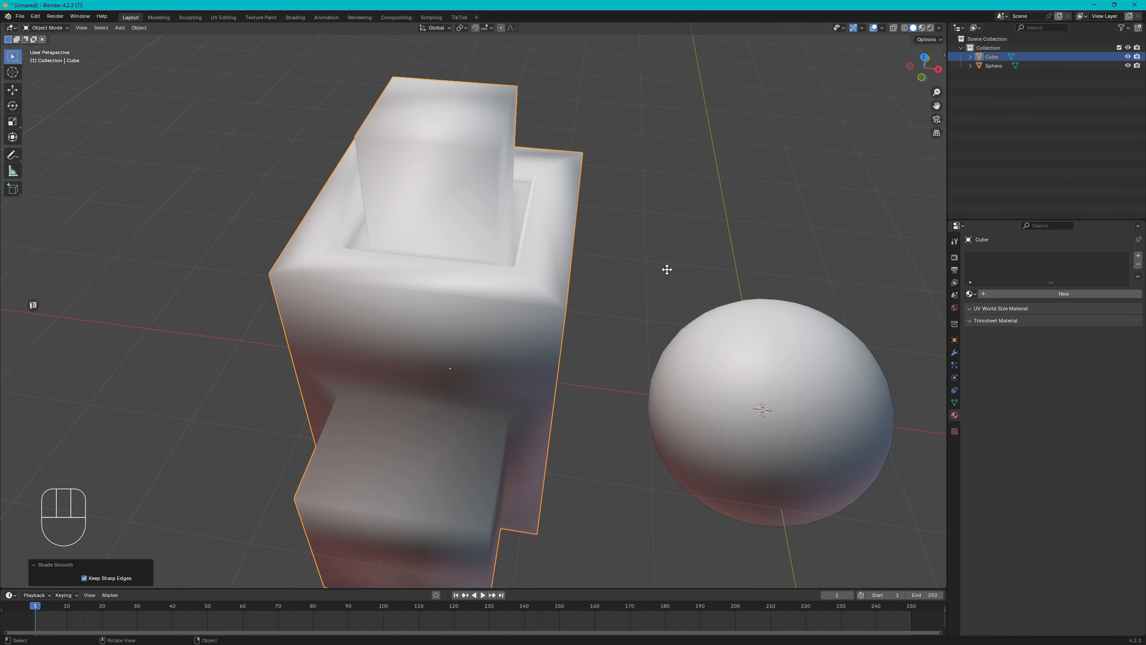
# - Add a Bevel modifier to the cube and increase its number of segments
pyautogui.click(955, 352)
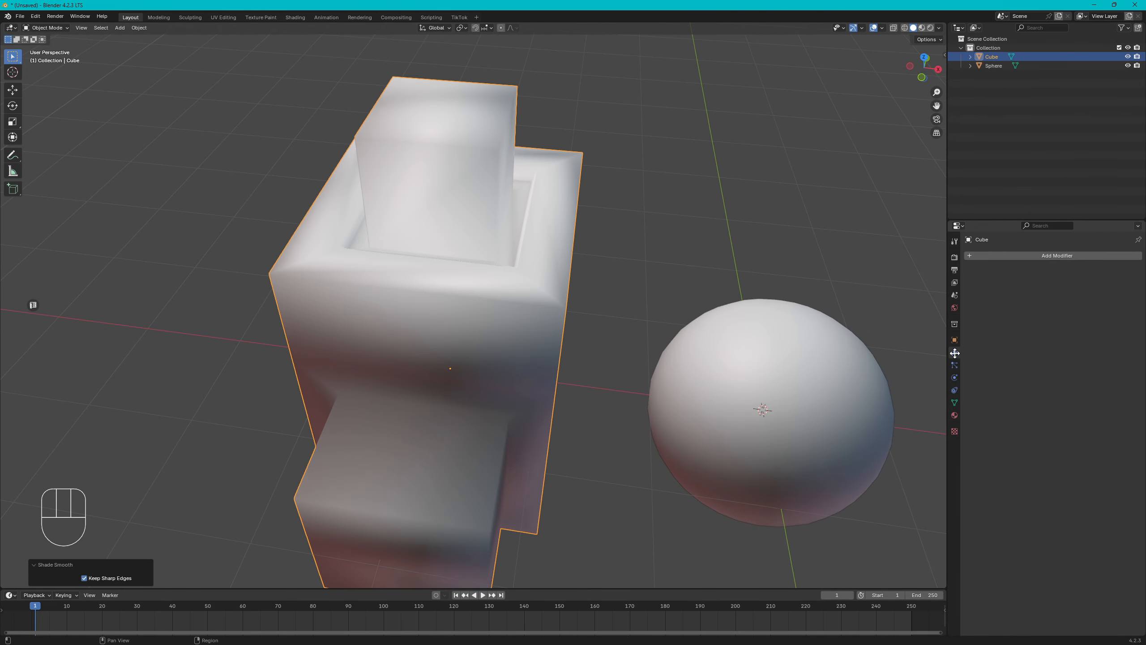
pyautogui.click(1005, 257)
pyautogui.moveTo(1005, 258)
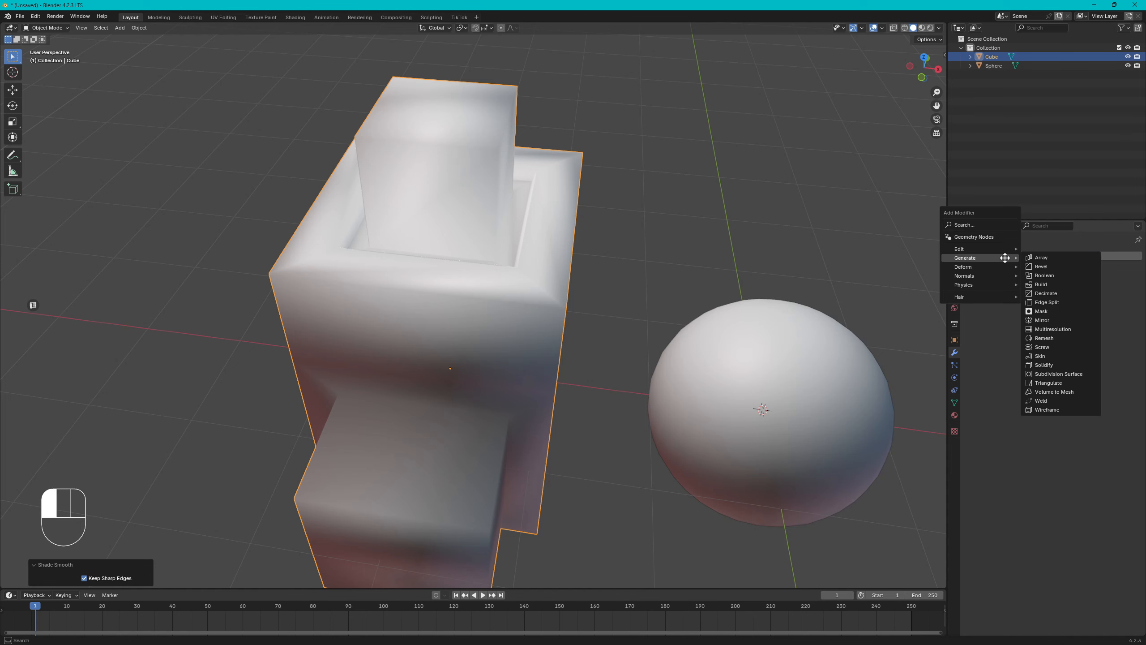
pyautogui.click(1060, 266)
pyautogui.moveTo(1080, 316); pyautogui.dragTo(1094, 316)
# - Try bevel amounts of 0.05 m and 0.03 m on the cube
pyautogui.click(1083, 303)
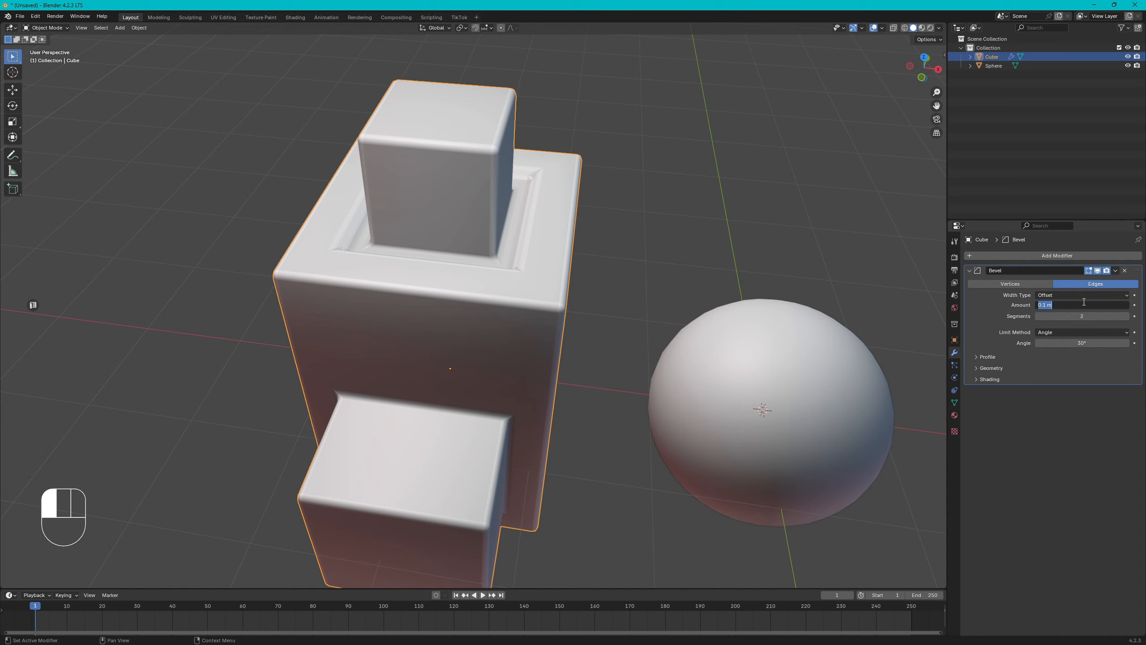
pyautogui.write('0.05')
pyautogui.press('Return')
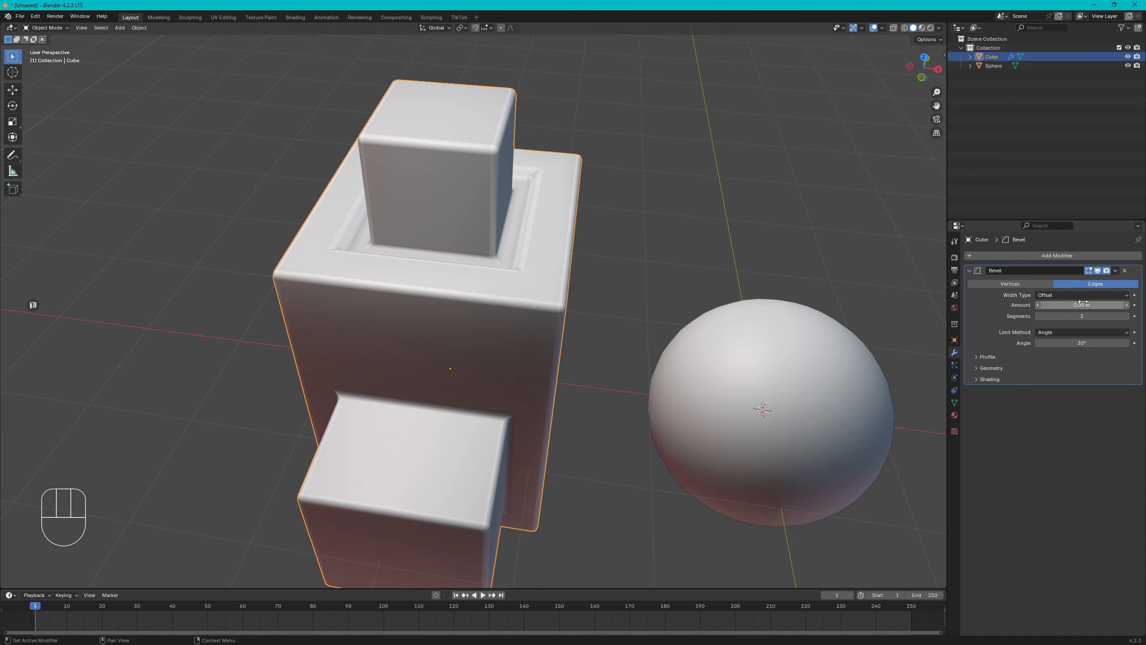
pyautogui.click(1083, 302)
pyautogui.write('0.02')
pyautogui.press('Return')
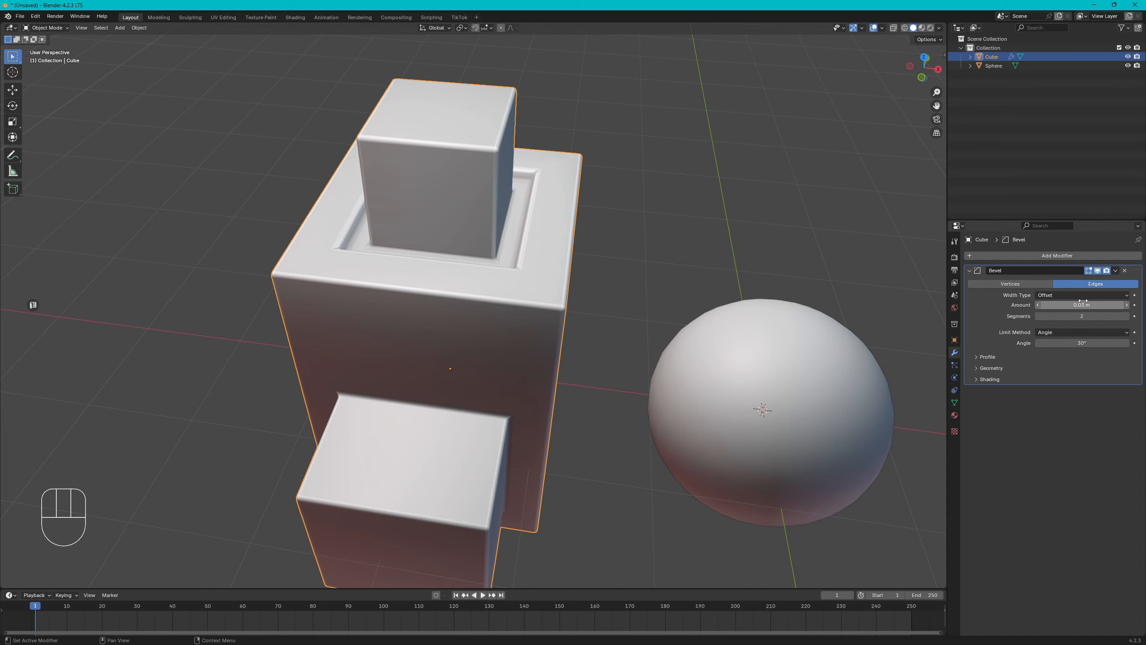
# - Set the cube's bevel amount to 0.01 m
pyautogui.click(1084, 301)
pyautogui.press('BackSpace')
pyautogui.write('0.01')
pyautogui.press('Return')
# - Apply the cube's rotation and scale, and inspect the bevelled edges with Cavity shading
pyautogui.click(455, 300)
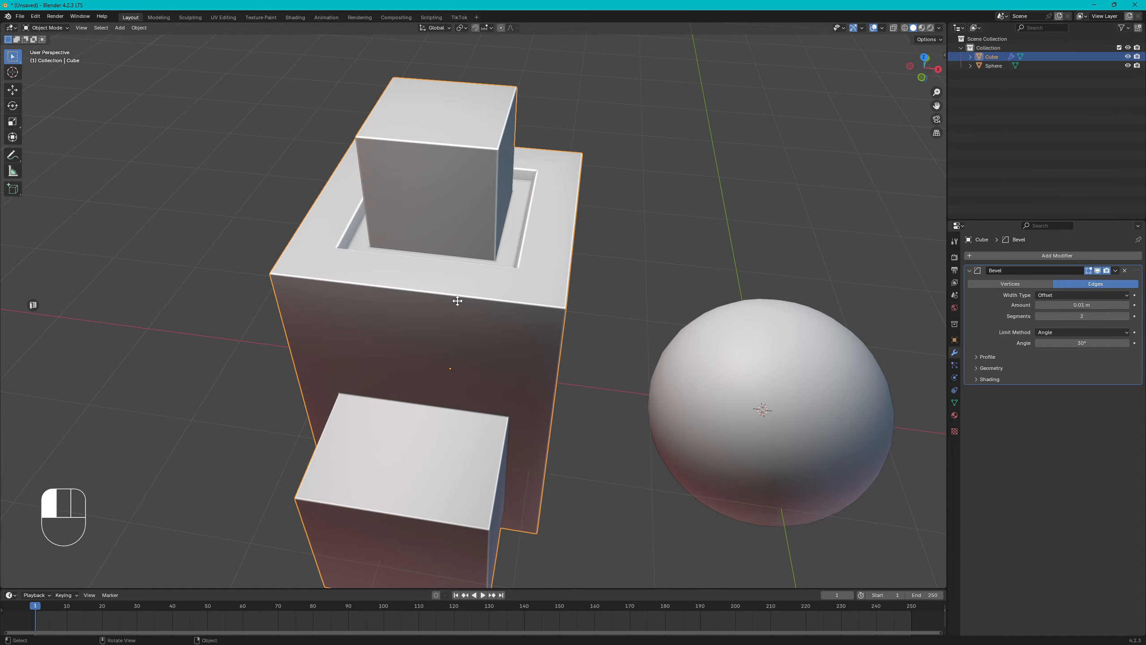
pyautogui.hotkey('ctrl', 'a')
pyautogui.click(457, 301)
pyautogui.moveTo(457, 300); pyautogui.dragTo(311, 355, button='middle')
pyautogui.scroll(-2, 440, 385)
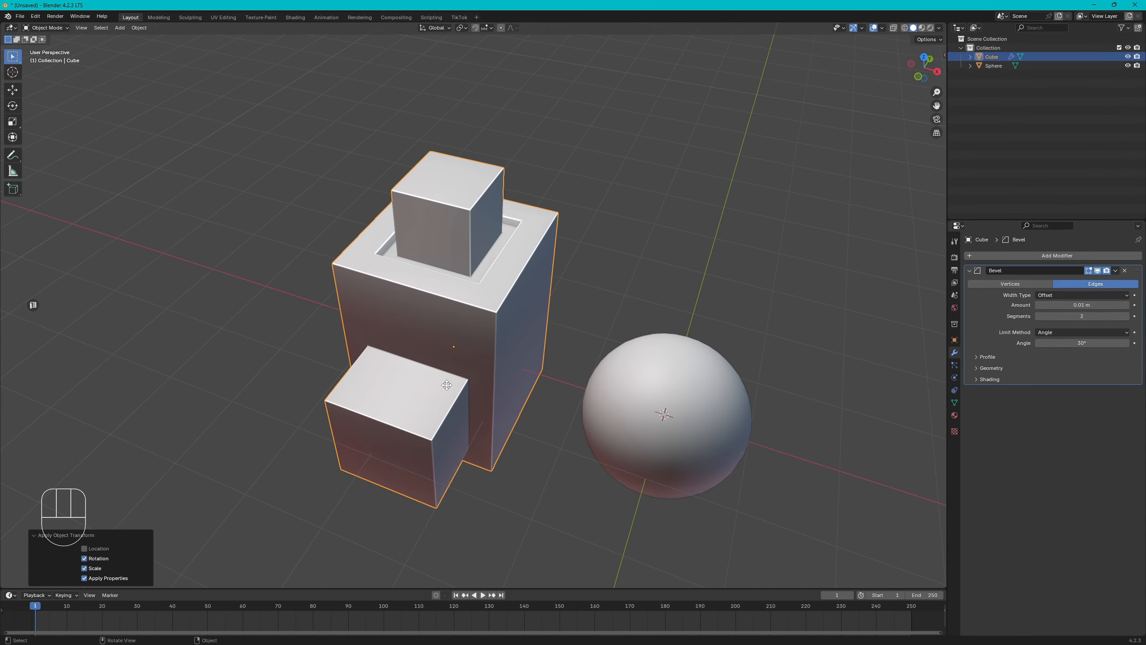
pyautogui.moveTo(447, 385); pyautogui.dragTo(463, 369, button='middle')
pyautogui.moveTo(532, 332); pyautogui.dragTo(631, 235, button='middle')
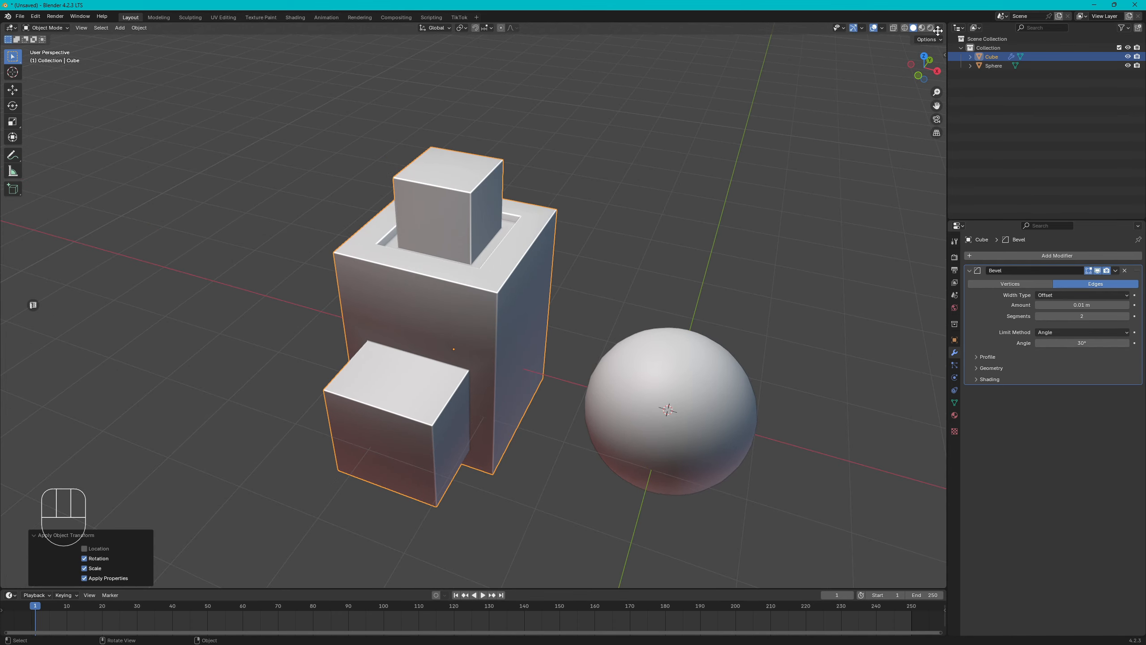
# - Turn off Cavity in the viewport shading options and review the remaining options
pyautogui.click(939, 27)
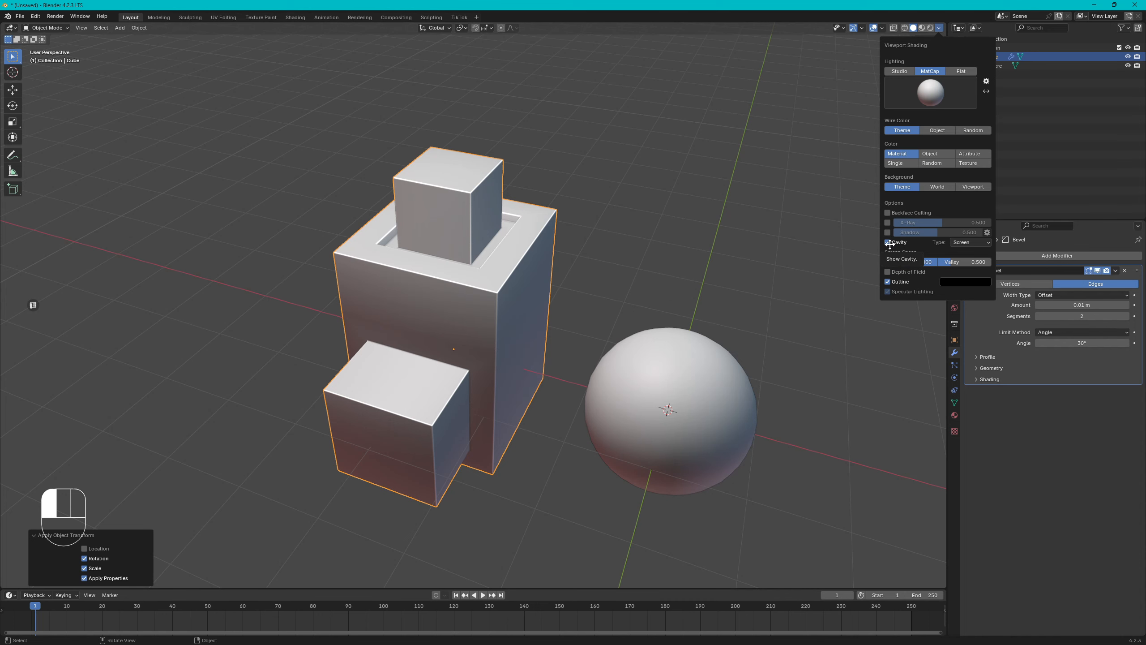
pyautogui.click(892, 244)
pyautogui.click(939, 28)
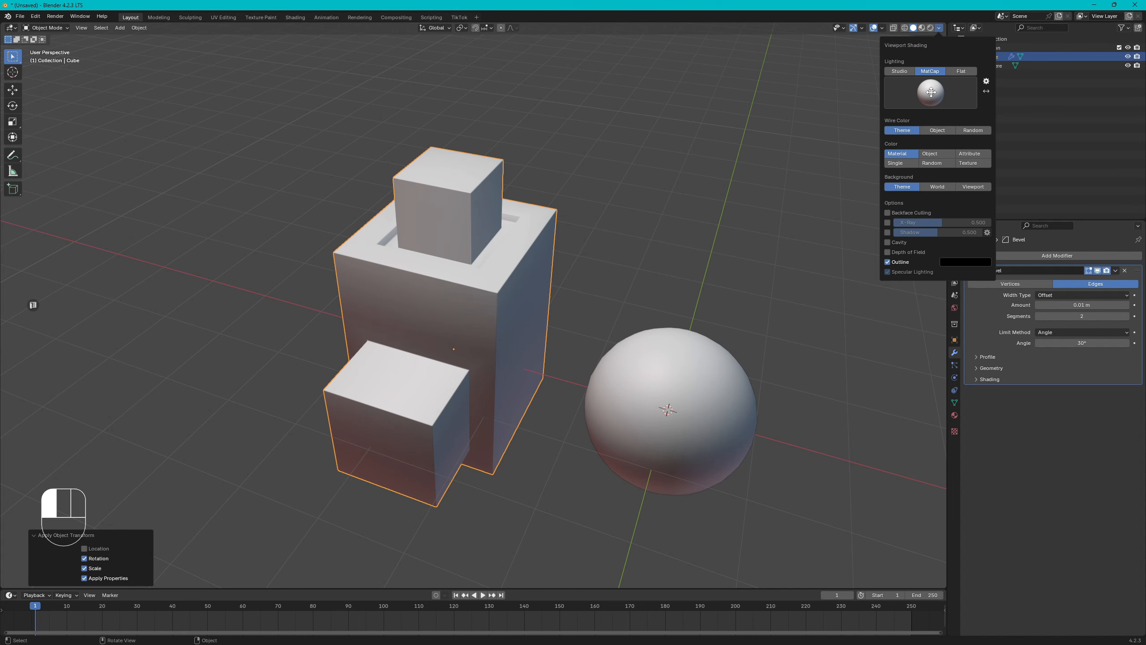
# - Select the sphere and show its material settings, with both objects in view
pyautogui.scroll(-2, 593, 415)
pyautogui.moveTo(593, 415)
pyautogui.keyDown('shift'); pyautogui.mouseDown(button='middle')
pyautogui.moveTo(526, 448)
pyautogui.moveTo(537, 411)
pyautogui.moveTo(530, 441)
pyautogui.mouseUp(button='middle'); pyautogui.keyUp('shift')
pyautogui.moveTo(724, 181); pyautogui.dragTo(632, 259, button='middle')
pyautogui.click(954, 415)
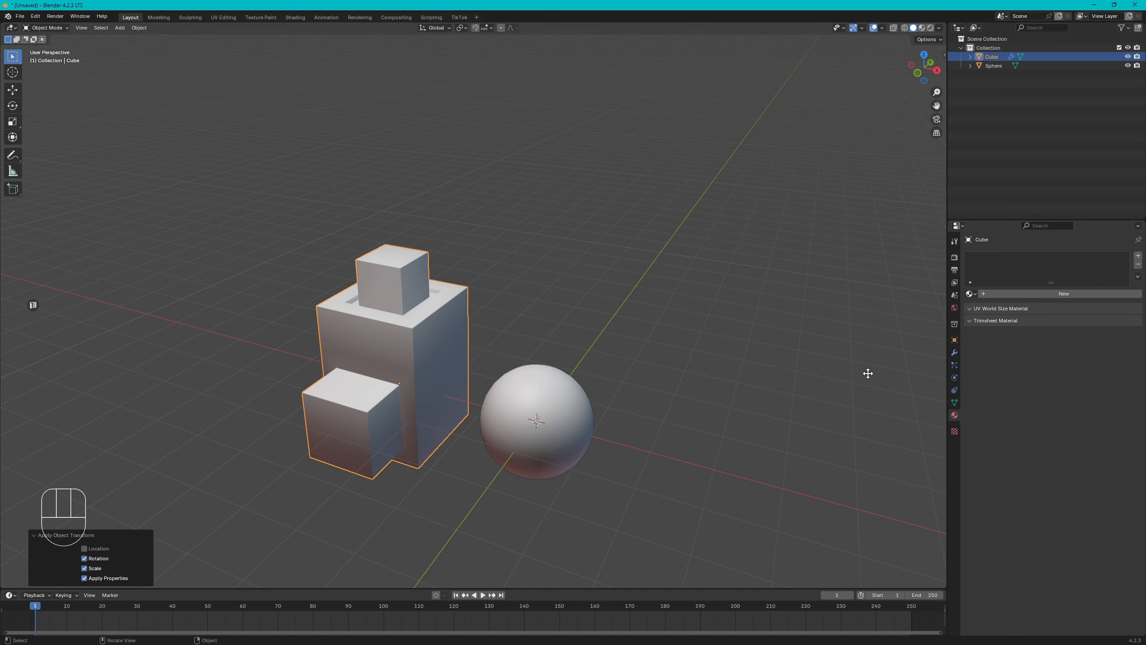
pyautogui.click(540, 417)
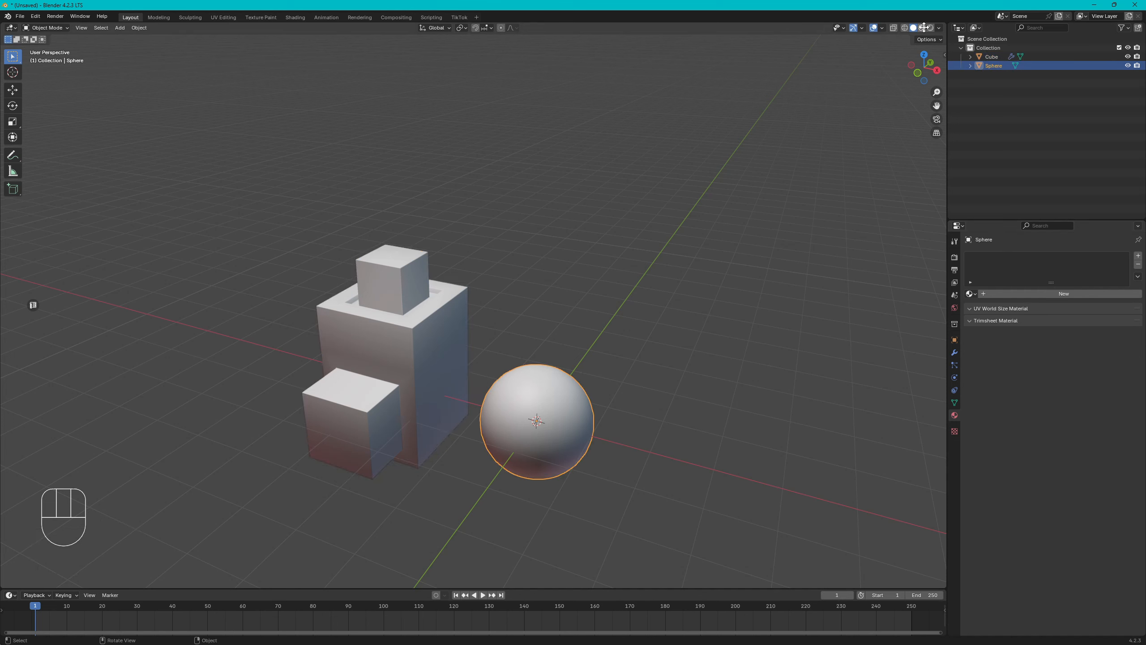
pyautogui.click(939, 28)
pyautogui.moveTo(584, 325); pyautogui.dragTo(570, 341, button='middle')
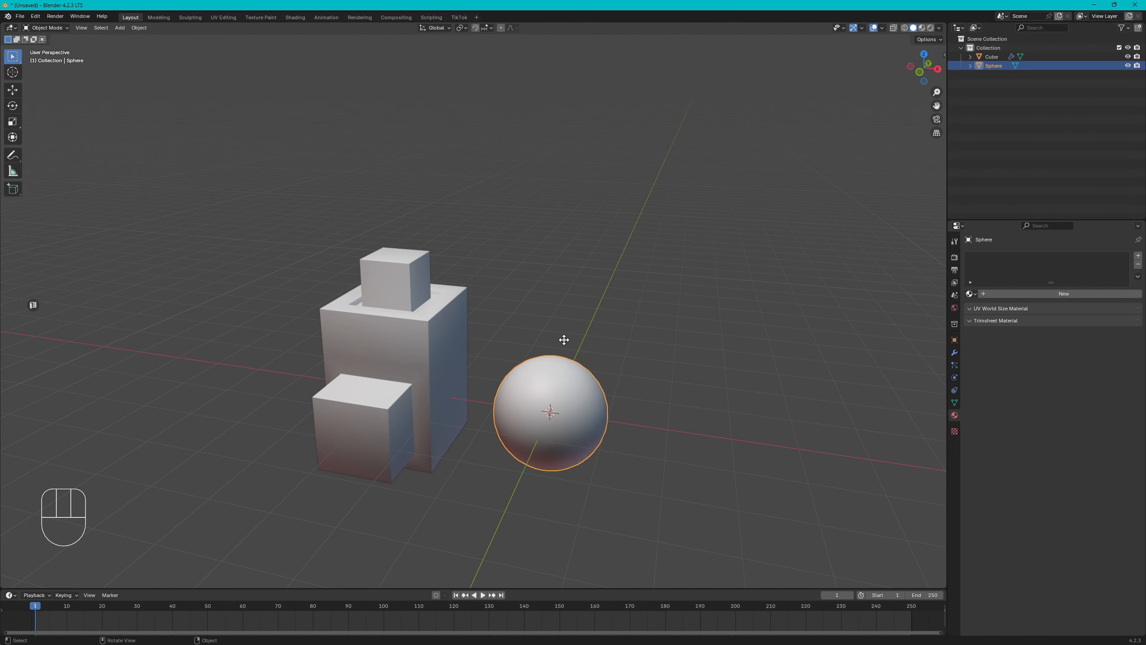